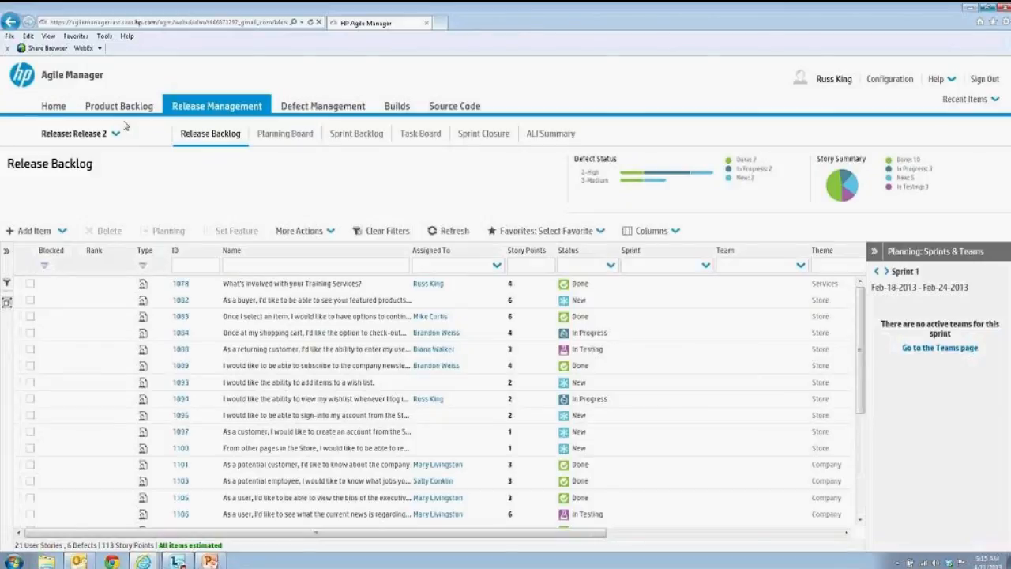
- Open the Home dashboard and check the sprint and team choices, ending on Sprint 3 with Blue Team
click(133, 112)
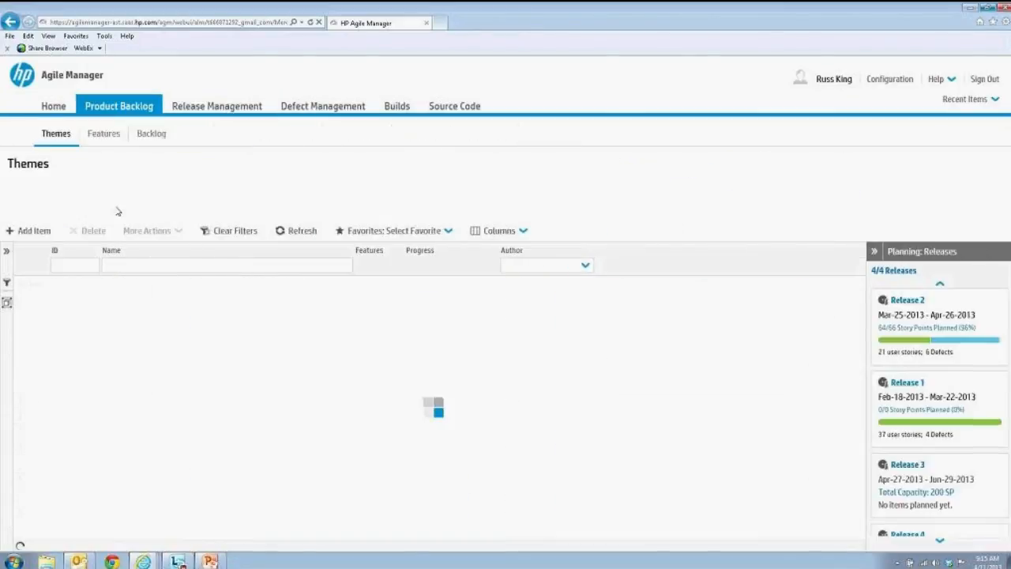
click(59, 107)
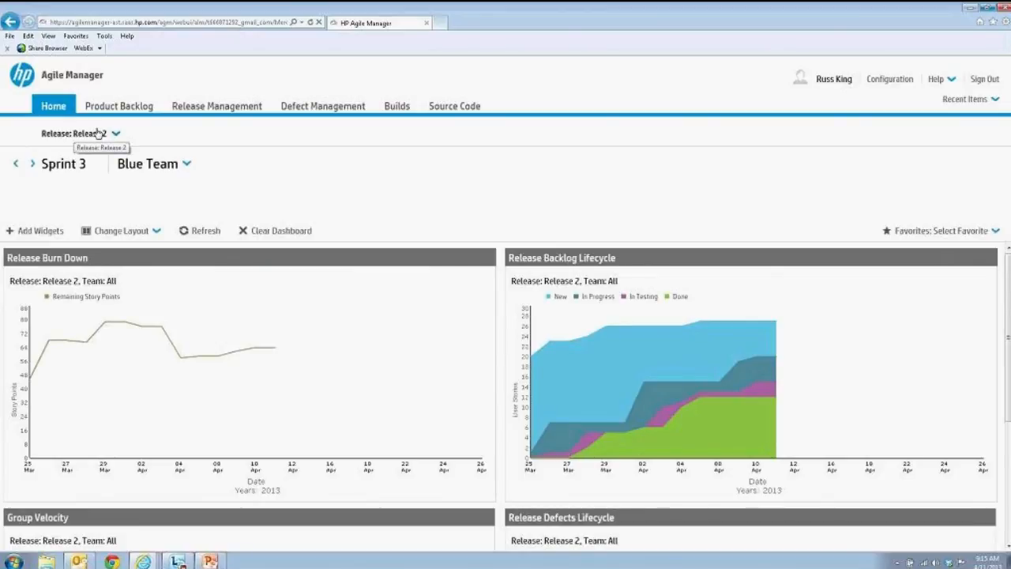
click(31, 164)
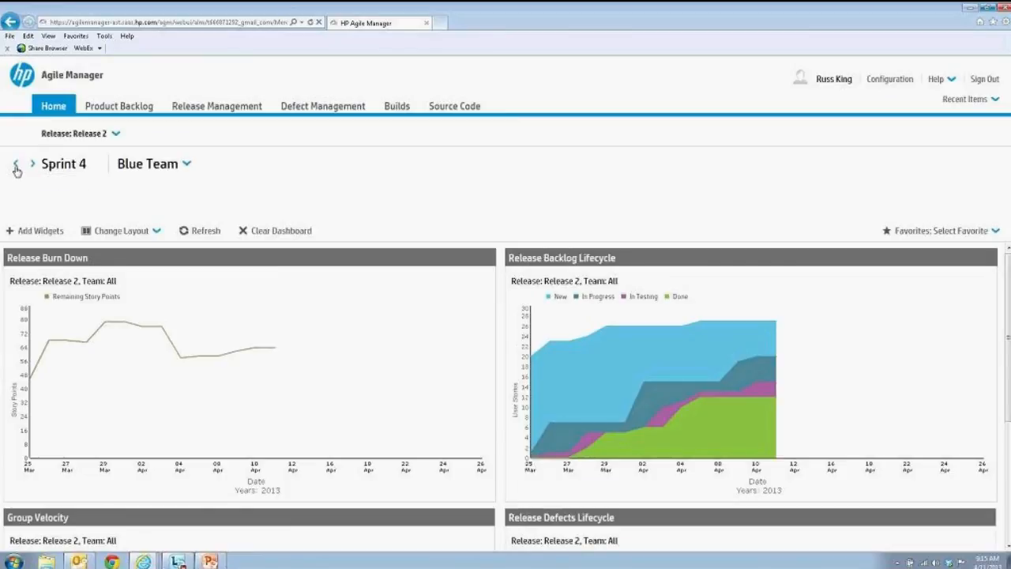
click(16, 166)
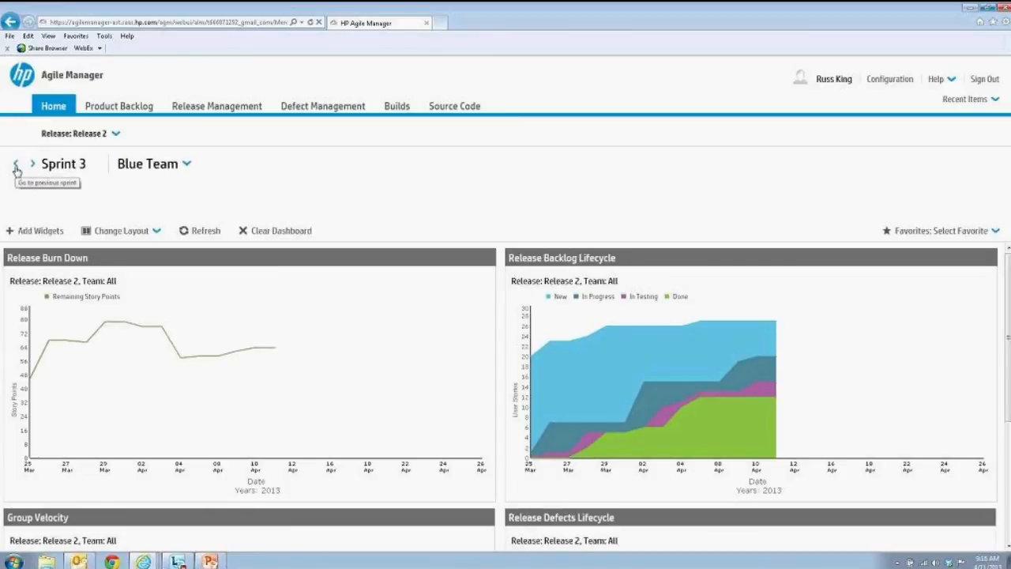
click(187, 164)
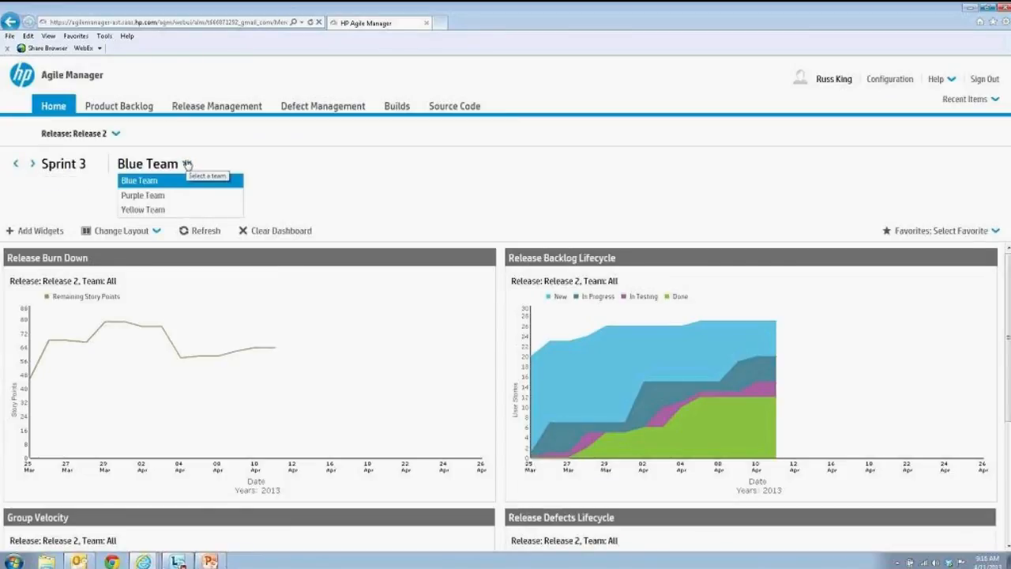
click(187, 164)
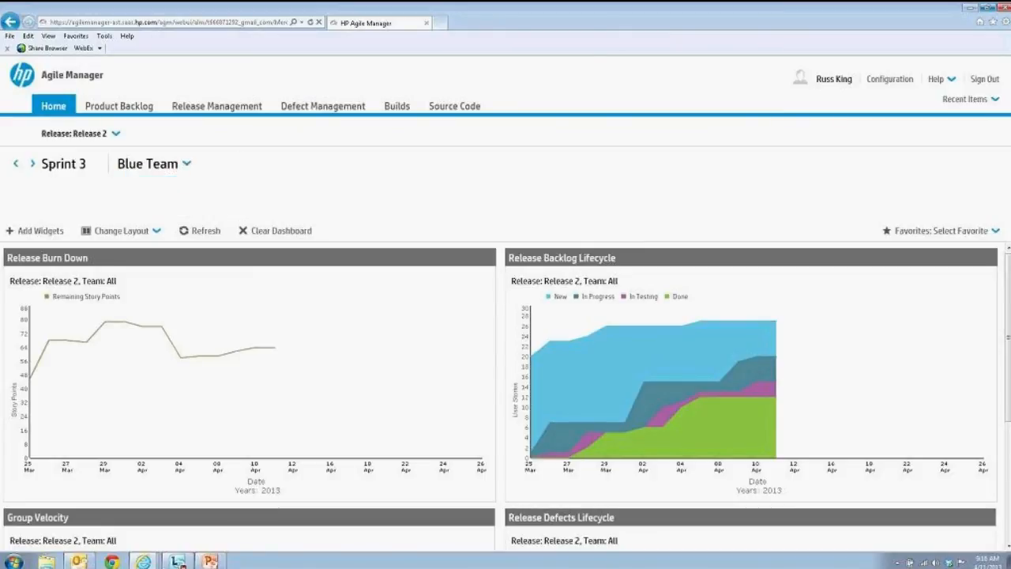
- Review the Release 2 dashboard charts, including Group Velocity and Release Defects Lifecycle
scroll(506, 379, down, 1)
scroll(1007, 382, down, 4)
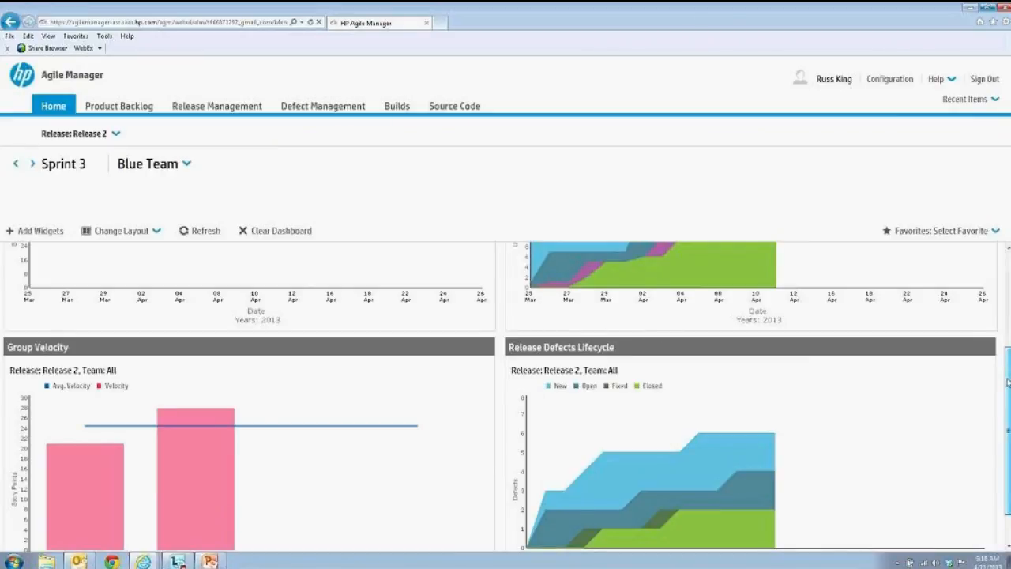
scroll(1007, 382, up, 4)
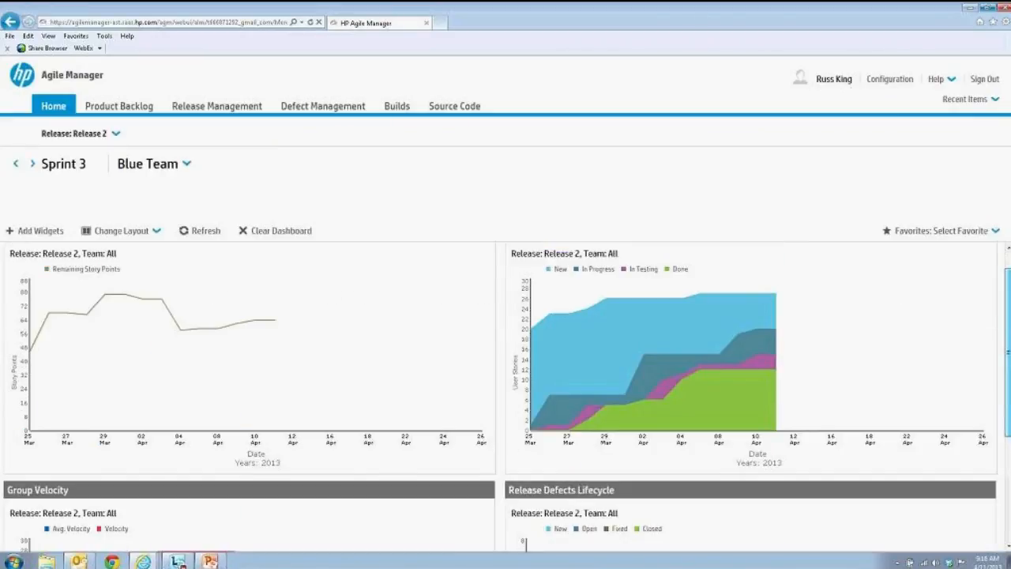
- Open the Release Backlog under Release Management and filter its items to Sprint 2
click(215, 106)
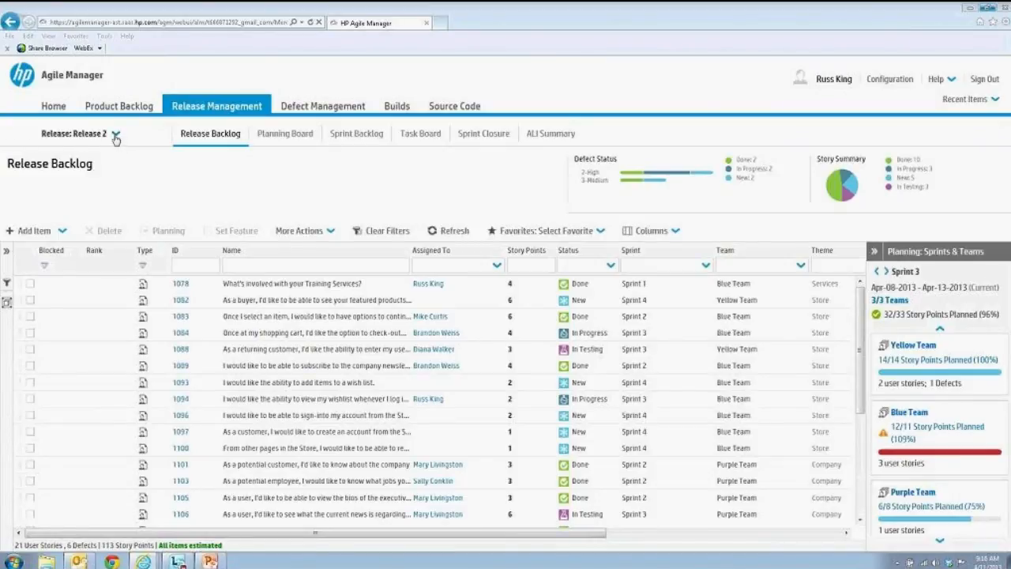
click(705, 267)
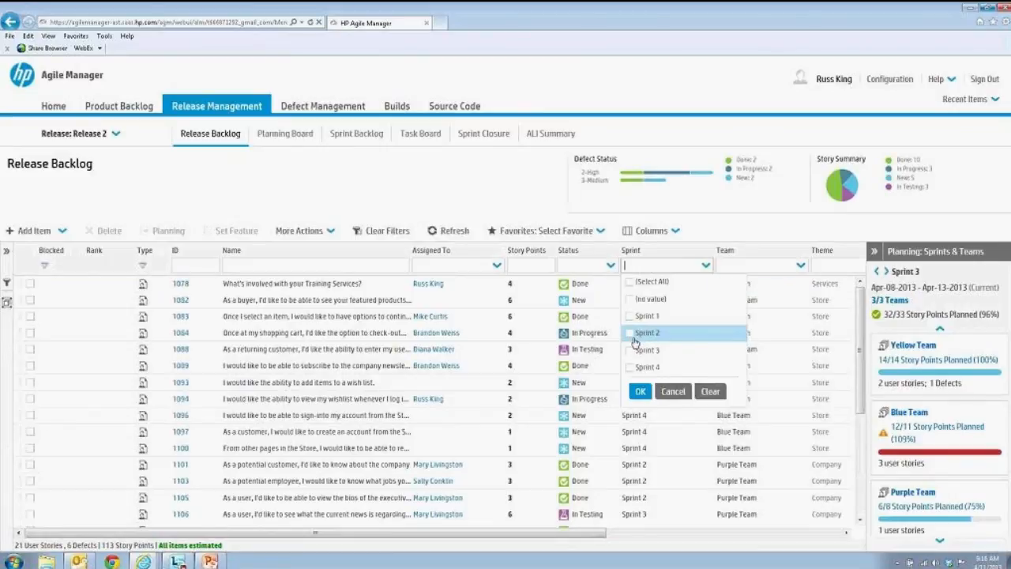
click(630, 333)
click(641, 392)
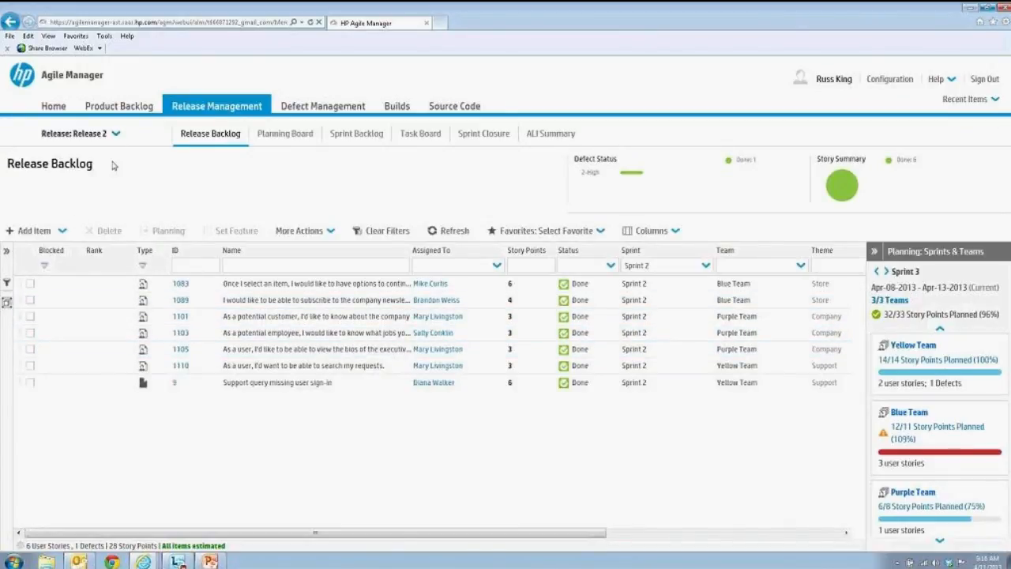
- Extend the backlog's sprint filter to include Sprint 3 along with Sprint 2
click(706, 267)
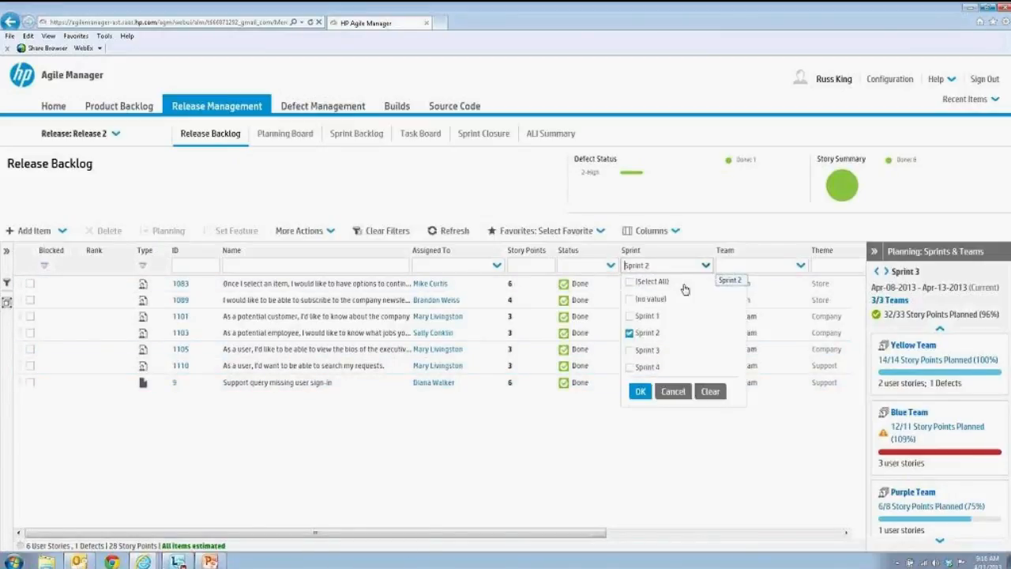
click(629, 351)
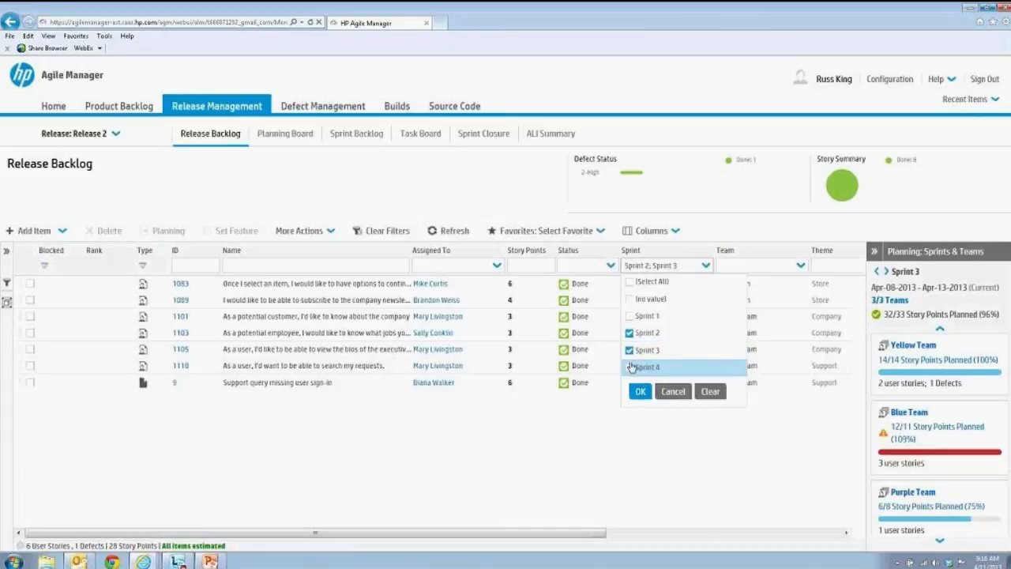
click(641, 391)
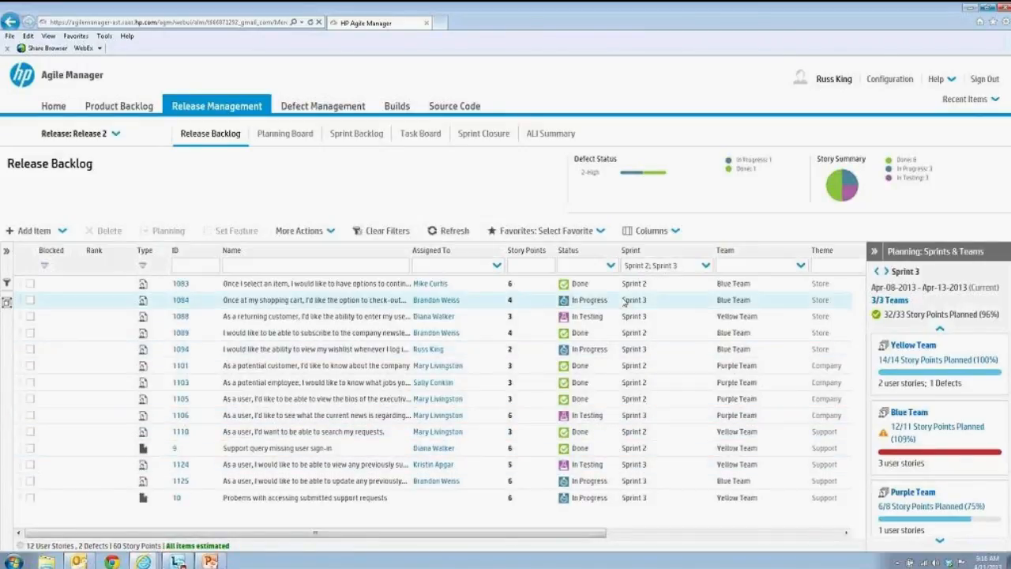
- Remove Sprint 2 from the sprint filter so the backlog lists only Sprint 3 items
click(705, 266)
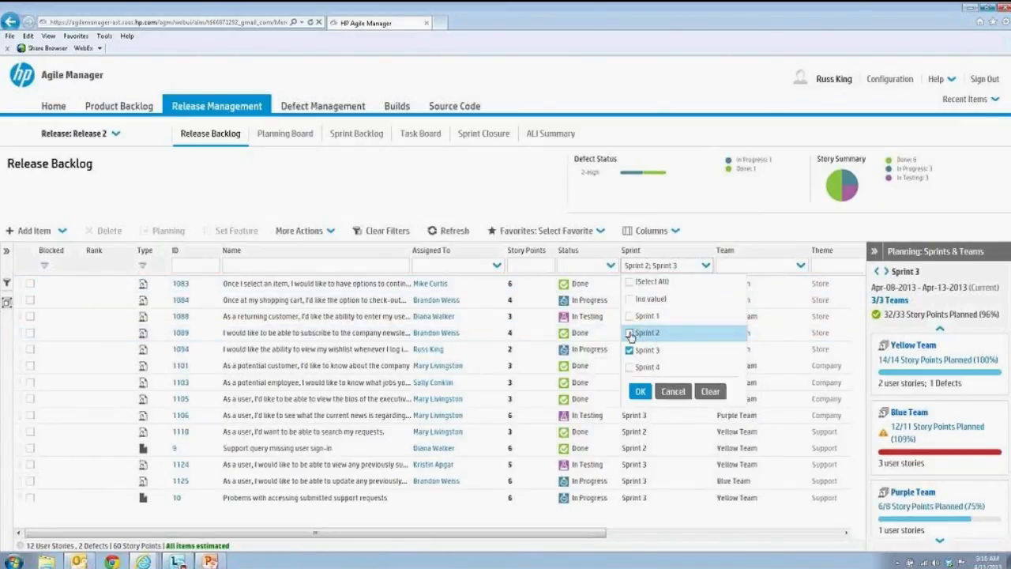
click(630, 333)
click(640, 393)
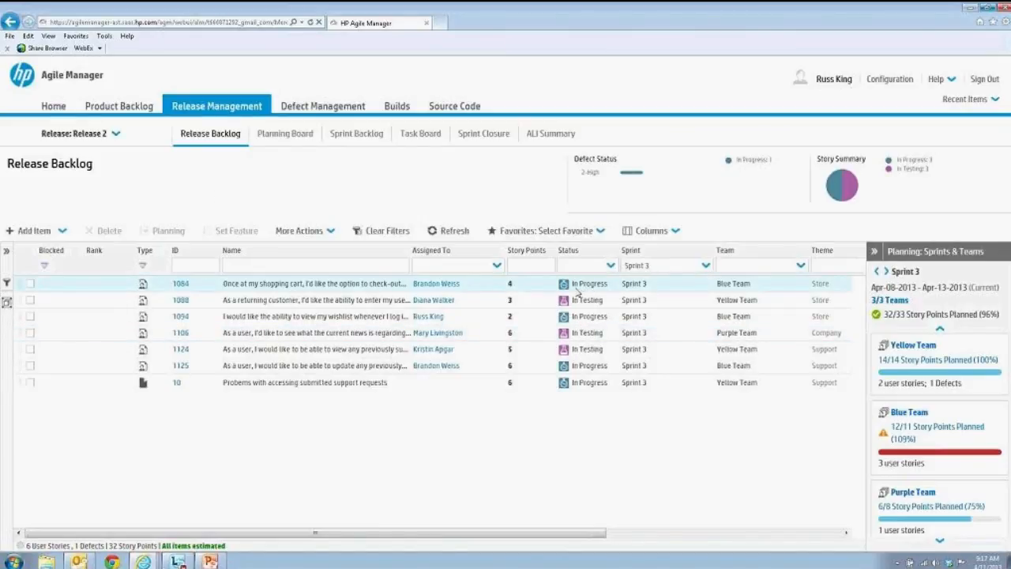
- Open user story 1084 about shopping cart check-out and review its details and release plan
click(181, 288)
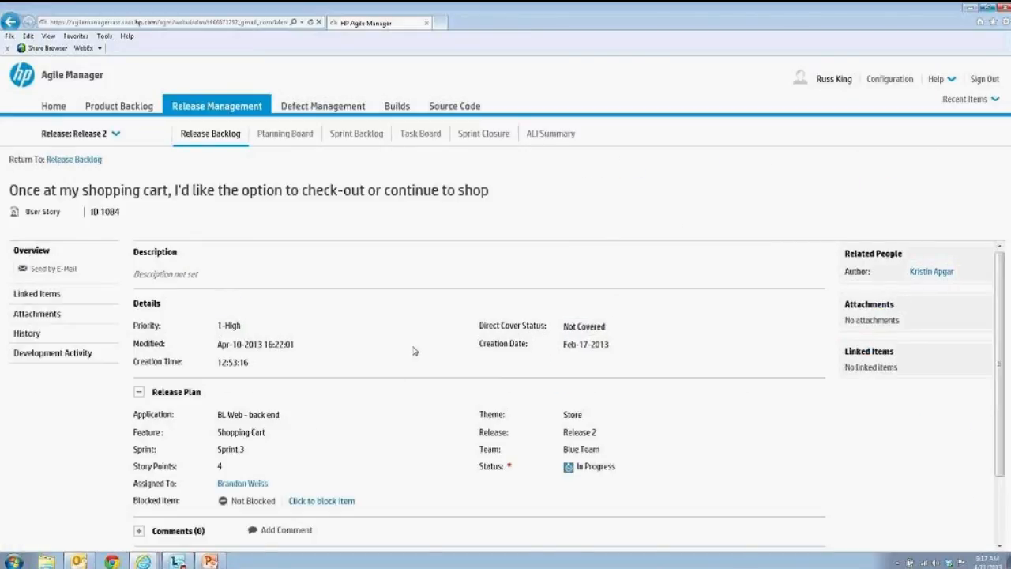
scroll(414, 354, down, 1)
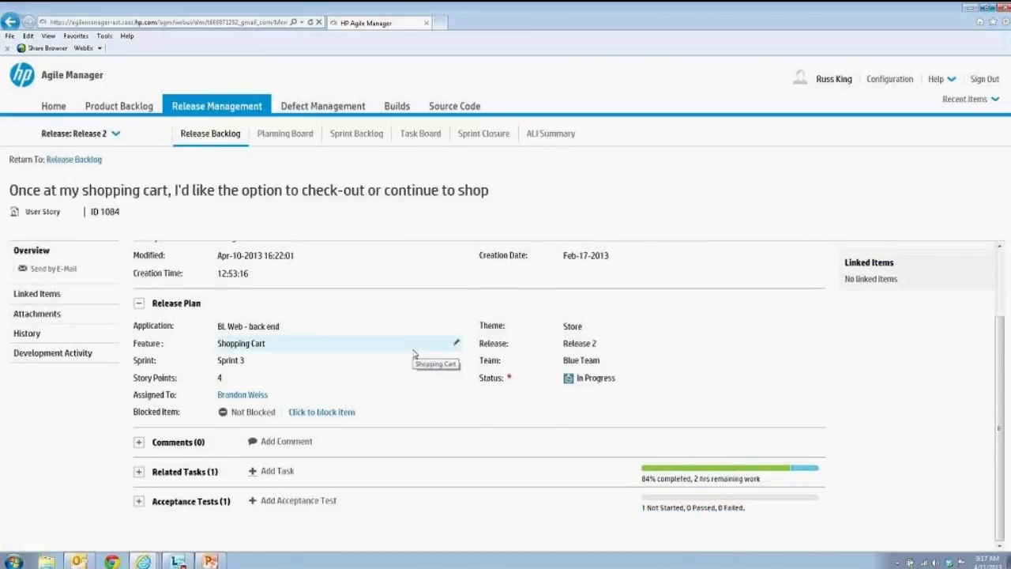
scroll(414, 354, up, 2)
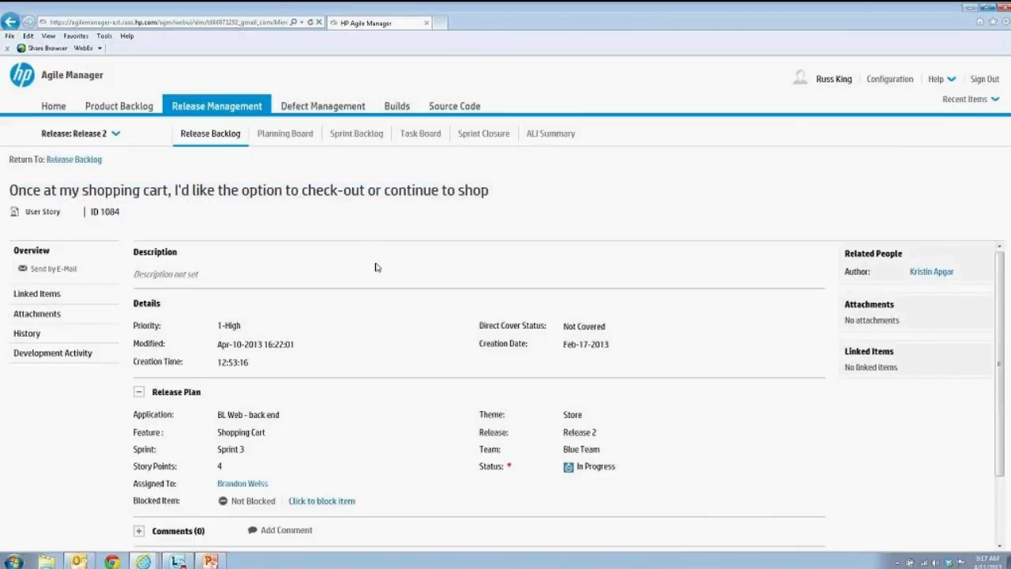
scroll(374, 267, down, 2)
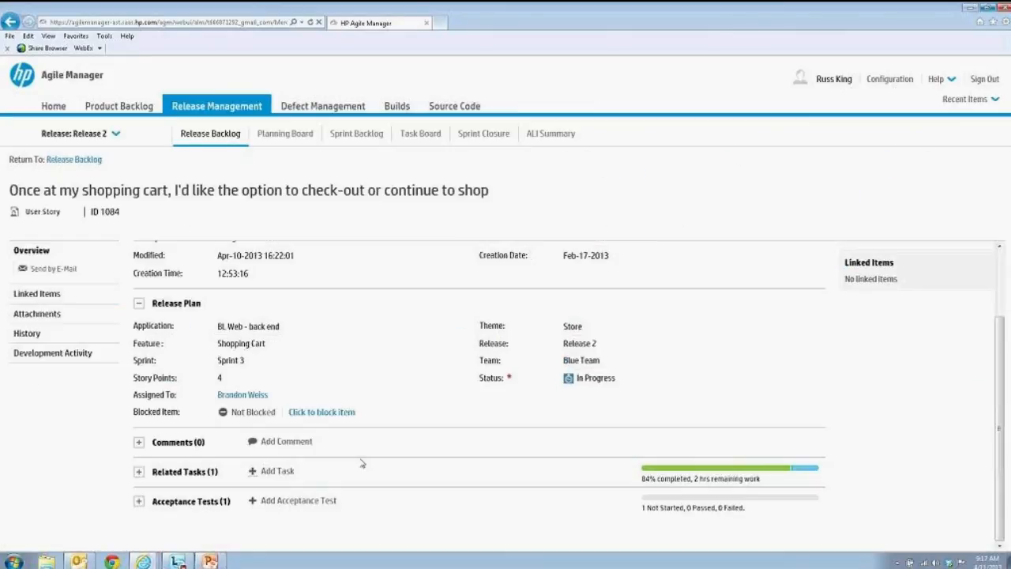
- Bring up the story's new task form, close it without saving, and inspect the existing related task's hours
click(270, 472)
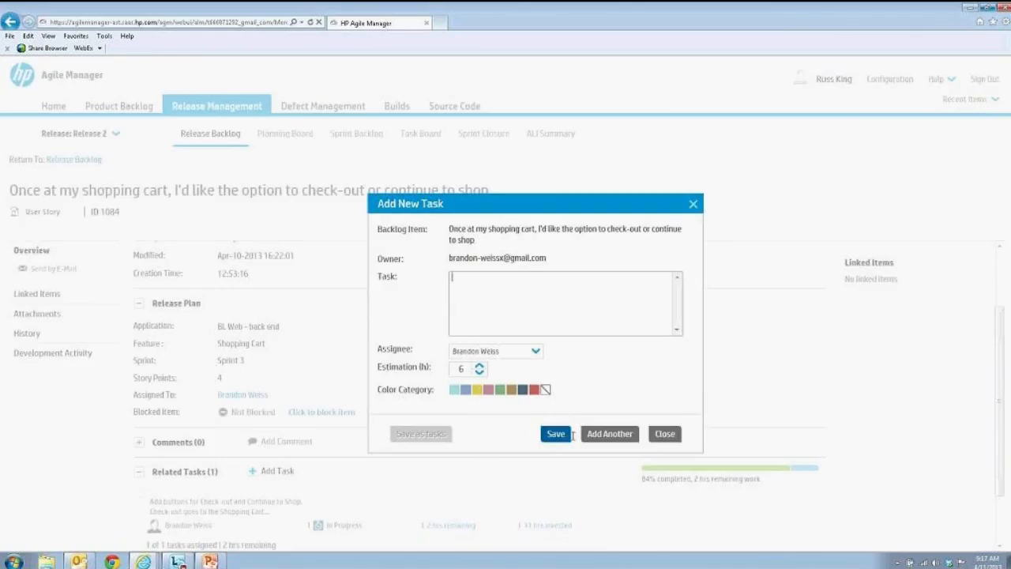
click(664, 434)
scroll(247, 436, down, 2)
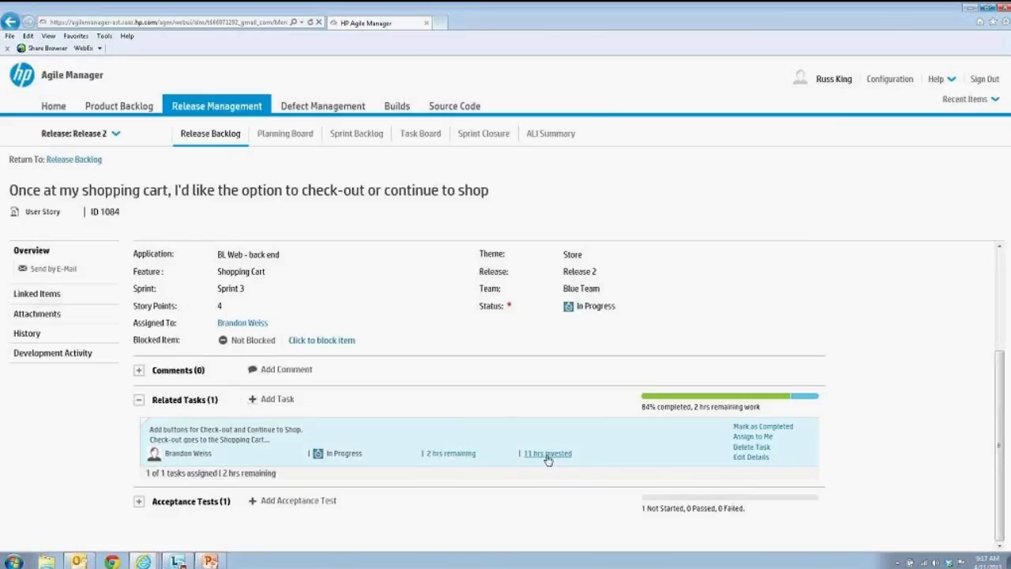
mouse_move(426, 467)
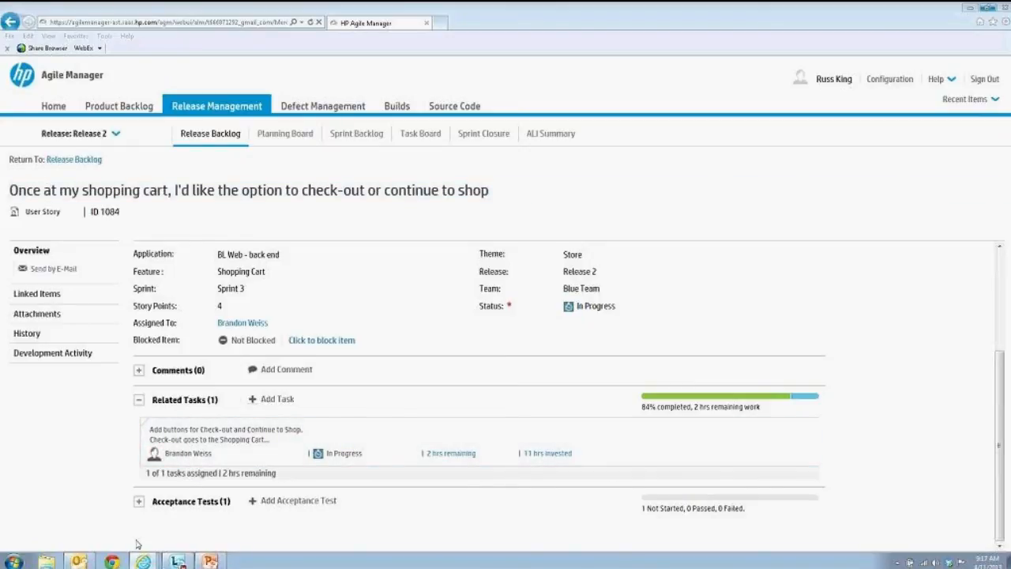
- Expand the story's acceptance tests and review the shopping cart test's description and status
click(139, 504)
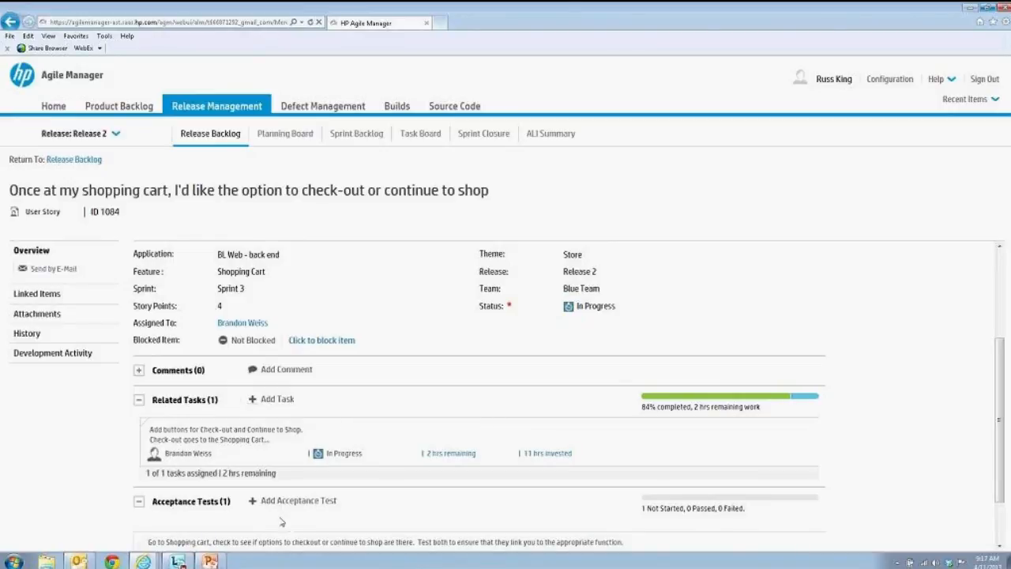
scroll(281, 522, down, 2)
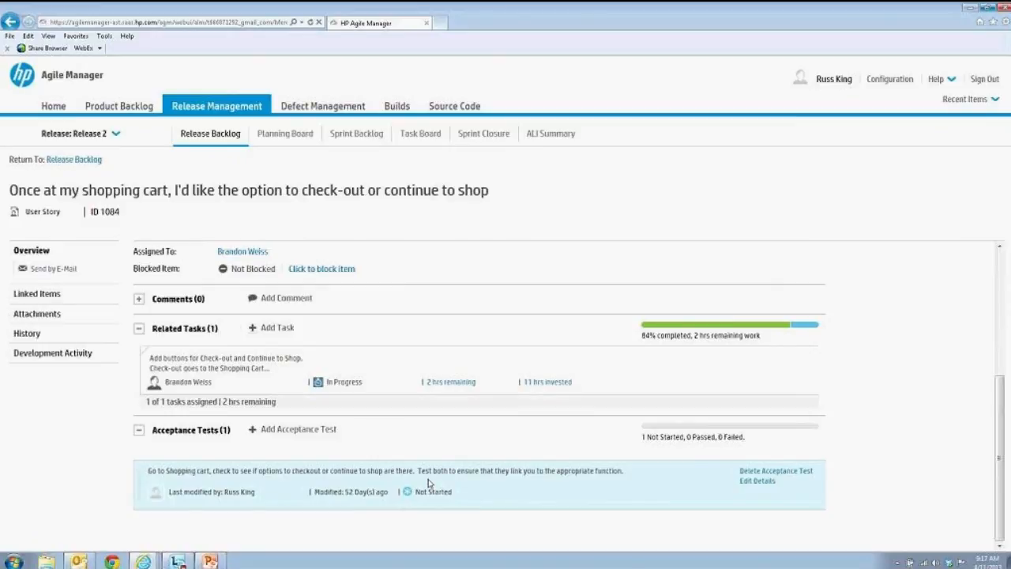
scroll(429, 483, up, 1)
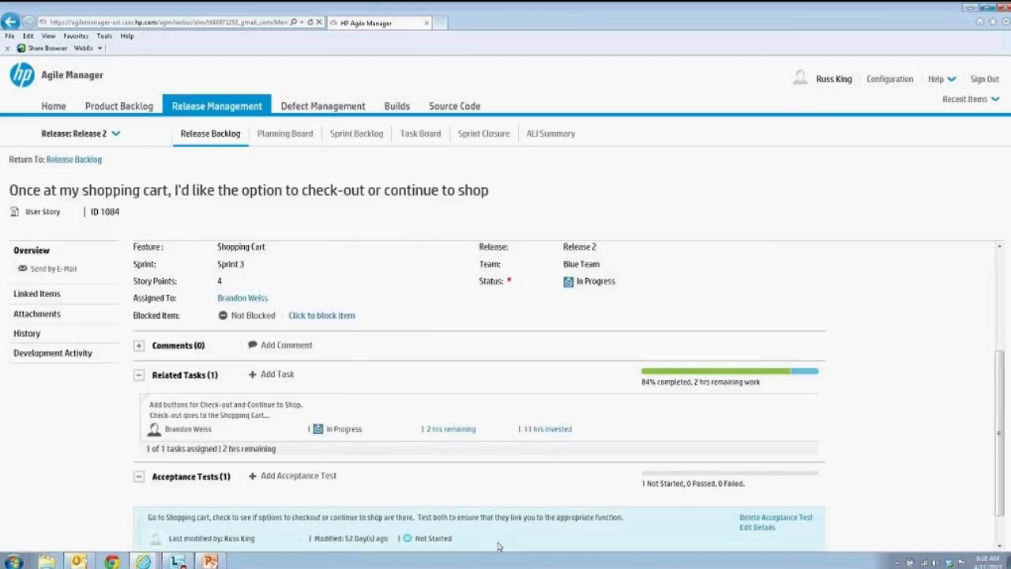
- Switch to the Project and Portfolio Management Center dashboard and review the project's Gantt summary and Gantt detail
mouse_move(145, 561)
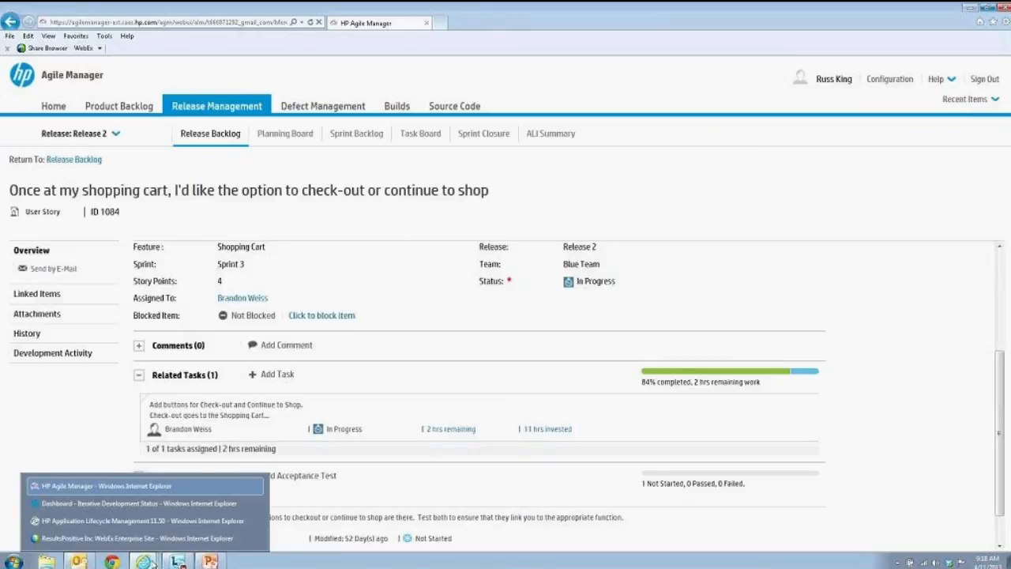
click(132, 504)
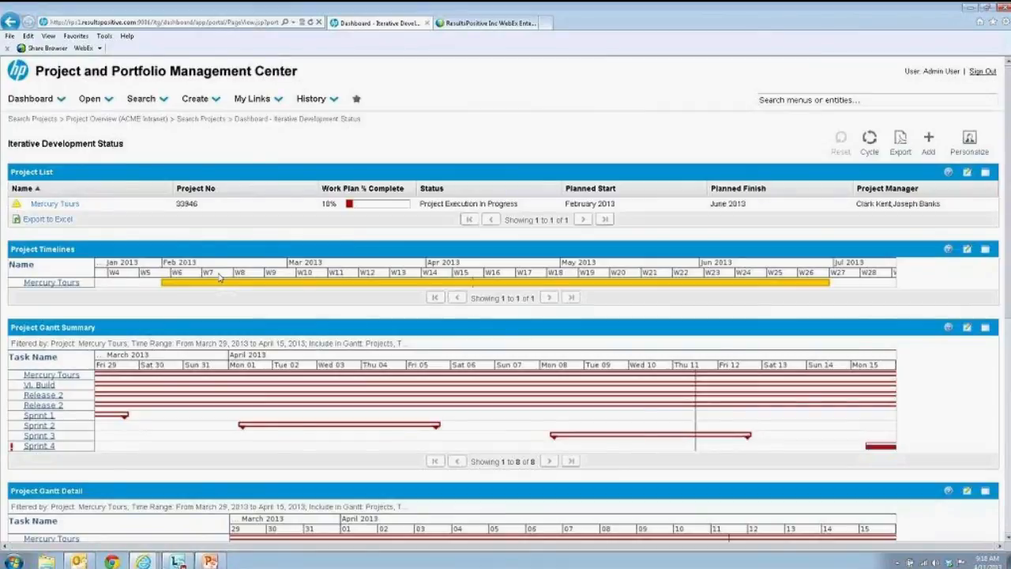
scroll(219, 289, down, 2)
scroll(220, 292, down, 2)
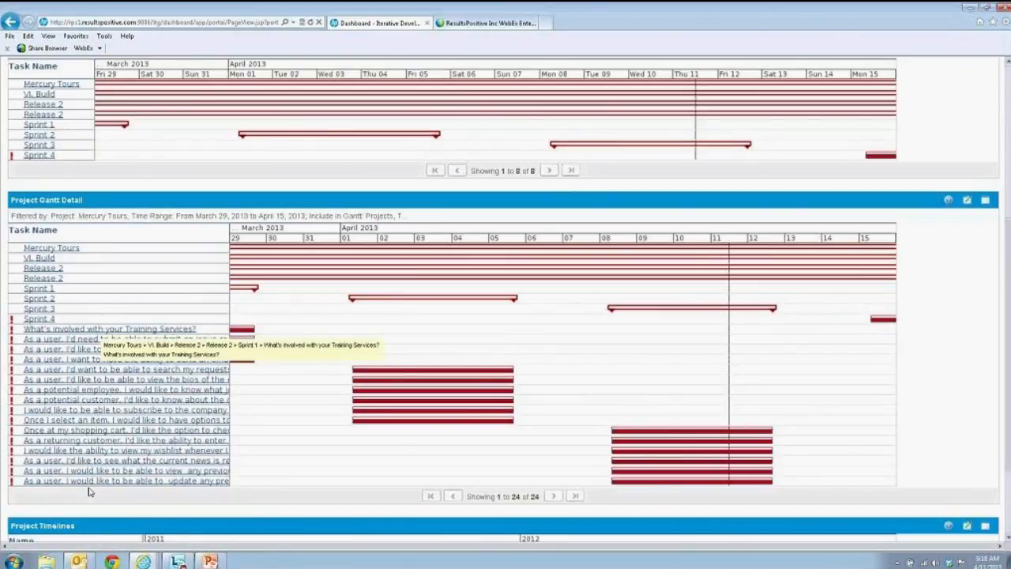
scroll(95, 339, up, 3)
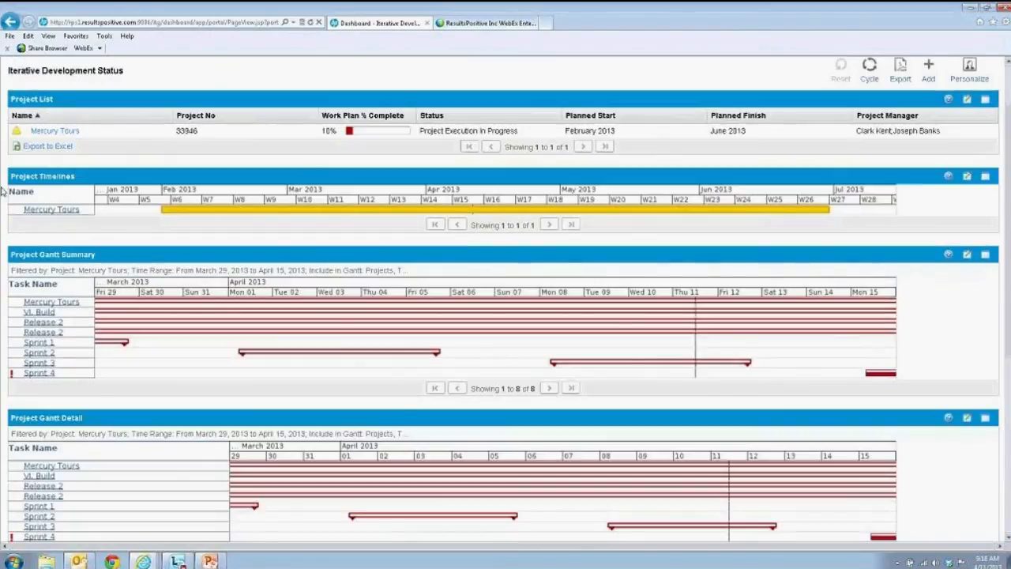
- Open the Mercury Tours project's Agile Project Timeline and display the details for Release 2
click(55, 130)
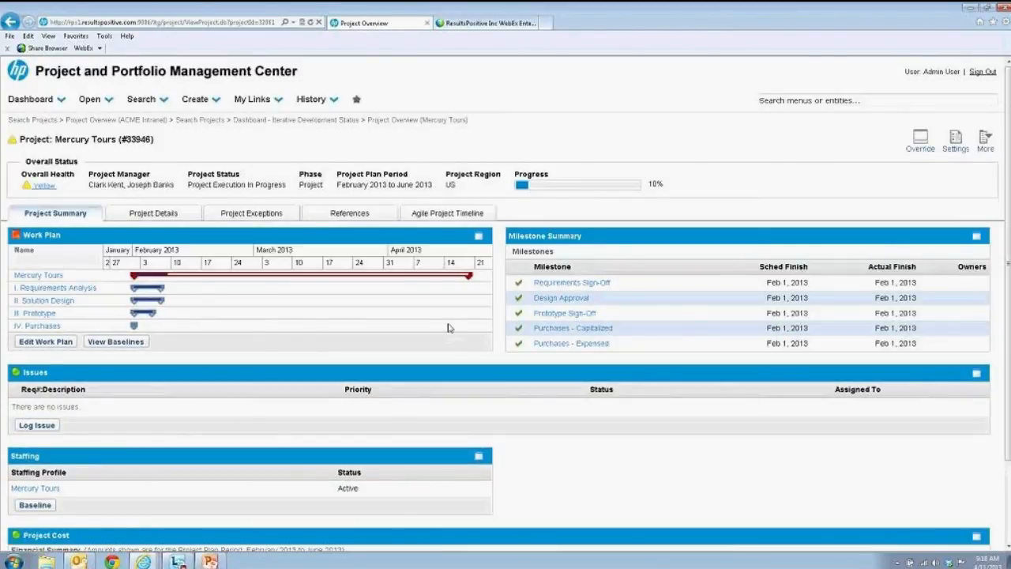
click(460, 216)
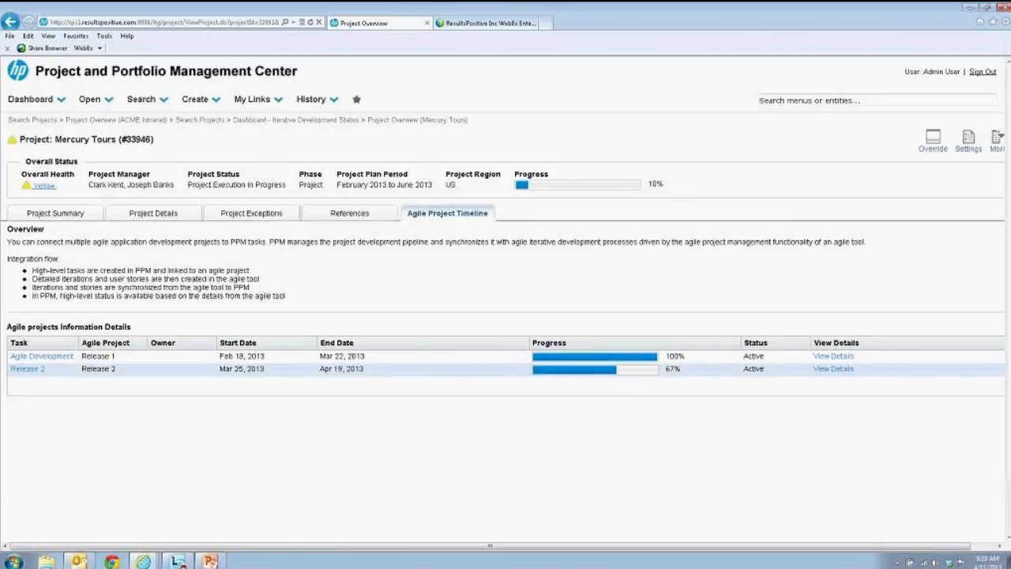
click(832, 369)
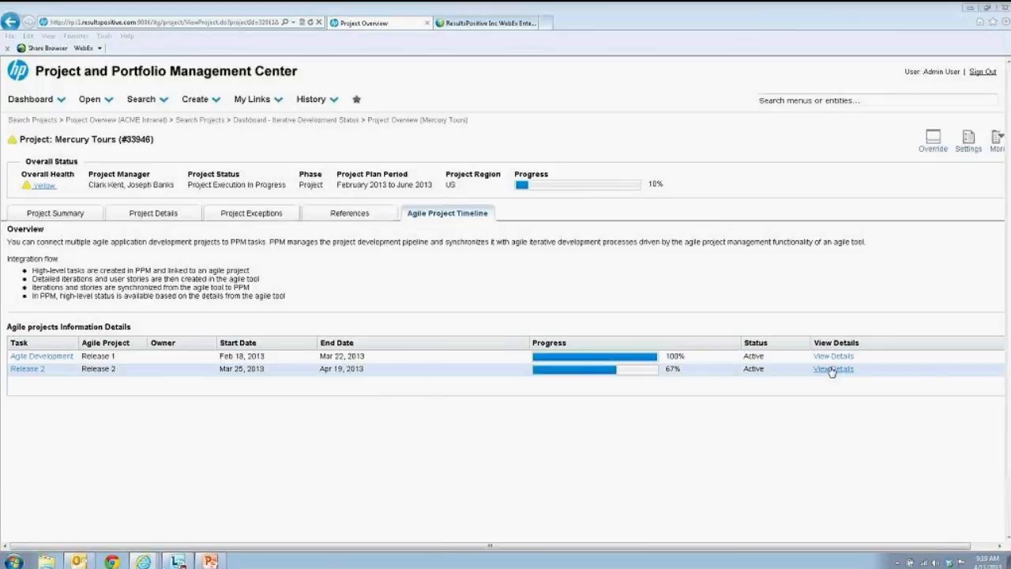
drag(222, 368, 387, 376)
click(387, 377)
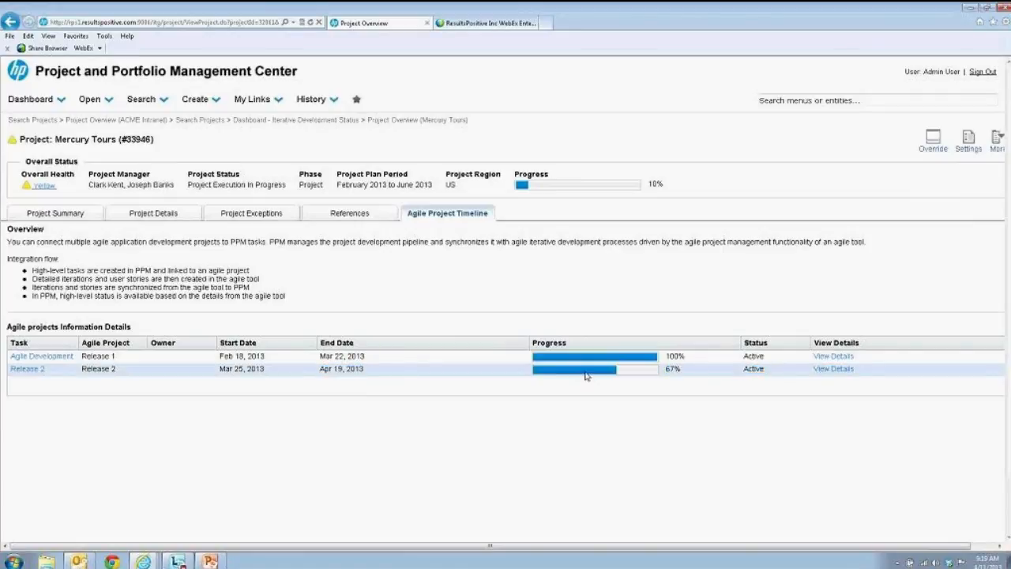
click(833, 369)
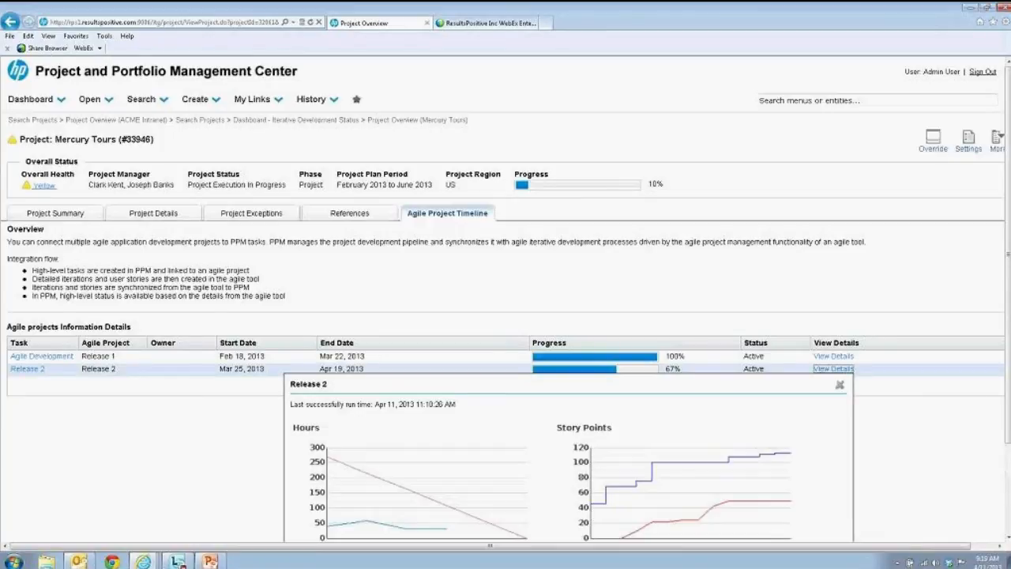
- Review Release 2's hours and story points charts in the Agile Project Timeline details, and close the details
scroll(1005, 267, down, 2)
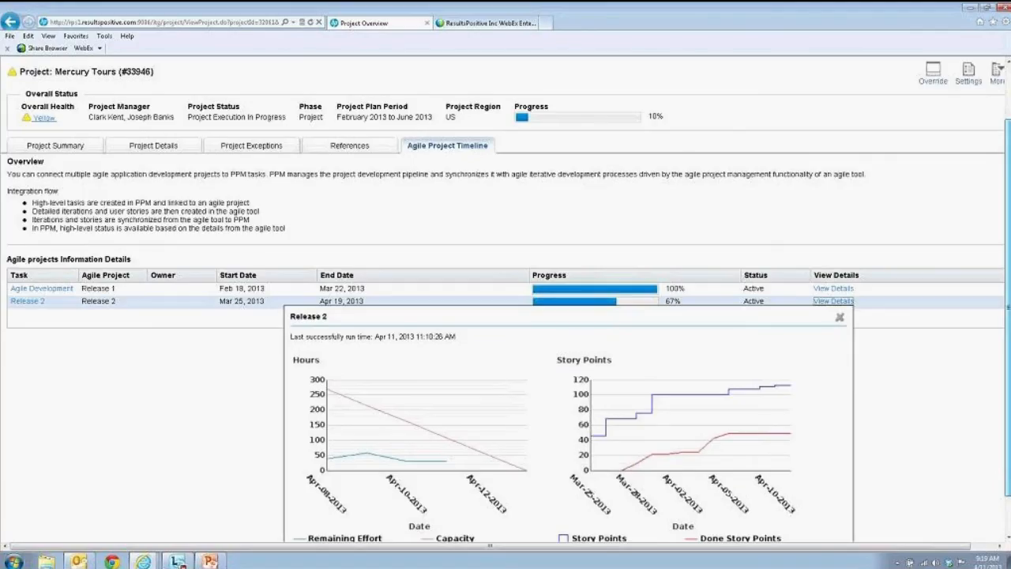
scroll(505, 299, down, 1)
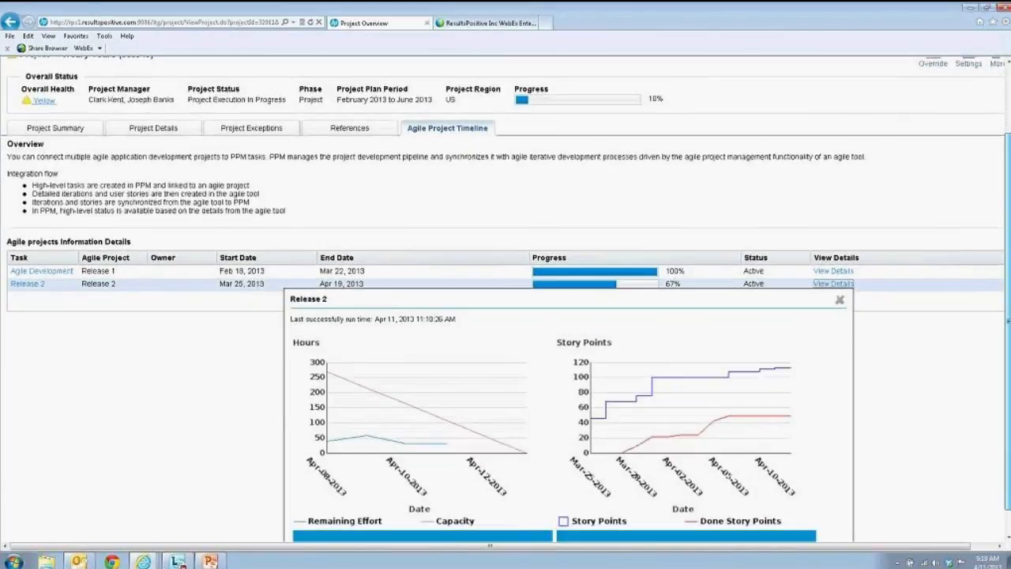
scroll(314, 447, down, 1)
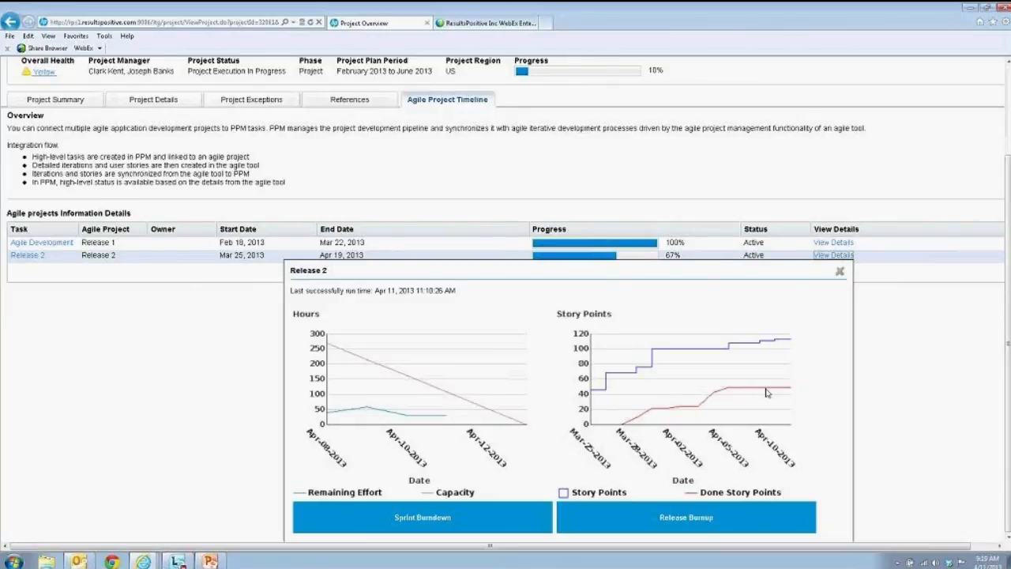
click(840, 273)
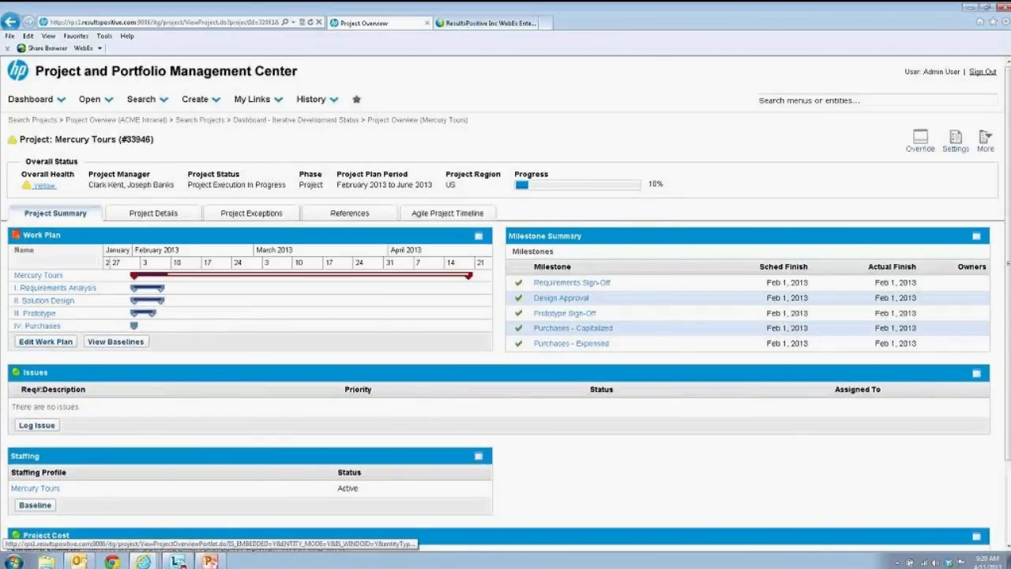
- Bring up the Mercury Tours work plan for editing and review the sprints and stories under Release 2
click(48, 341)
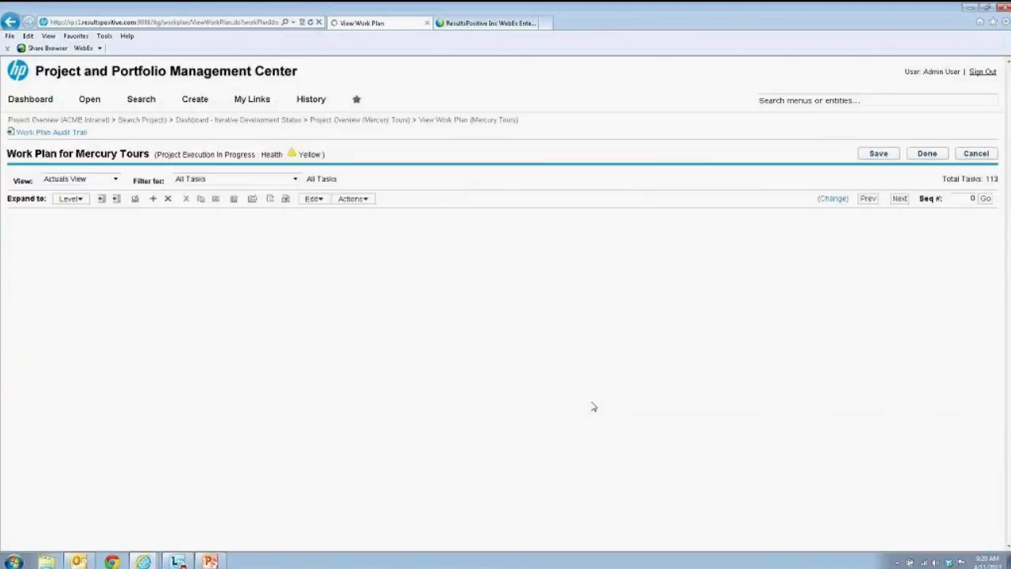
scroll(400, 395, down, 3)
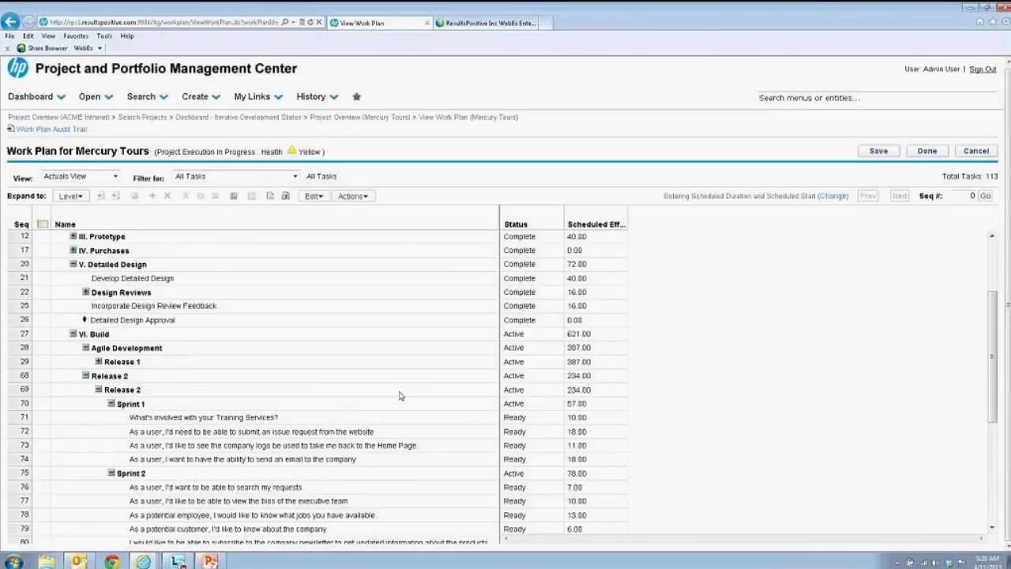
drag(996, 325, 995, 385)
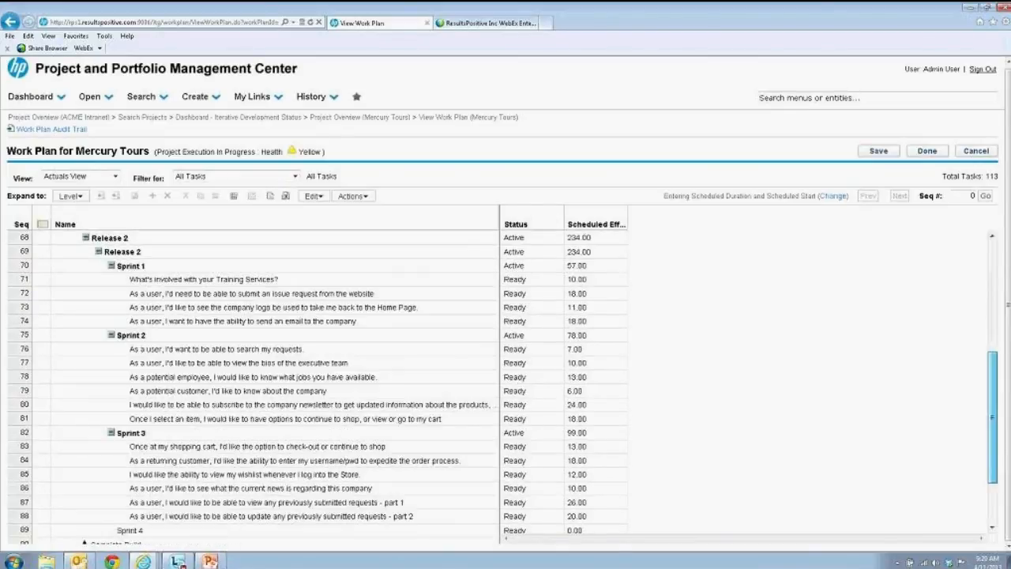
scroll(119, 268, up, 1)
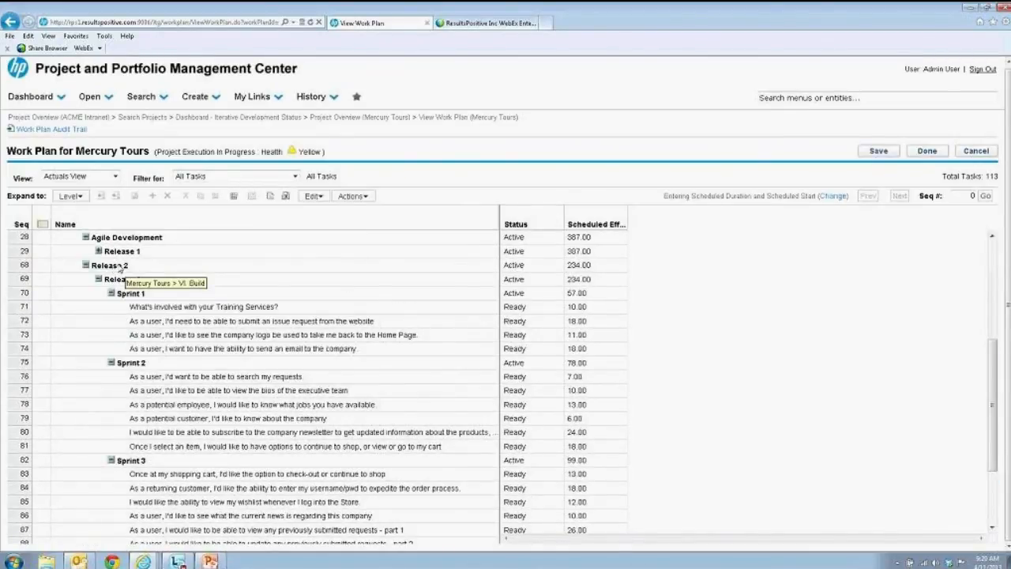
- Open the top-level Release 2 task's details, review its Agile Project charts, and return to the work plan
click(118, 267)
double_click(120, 269)
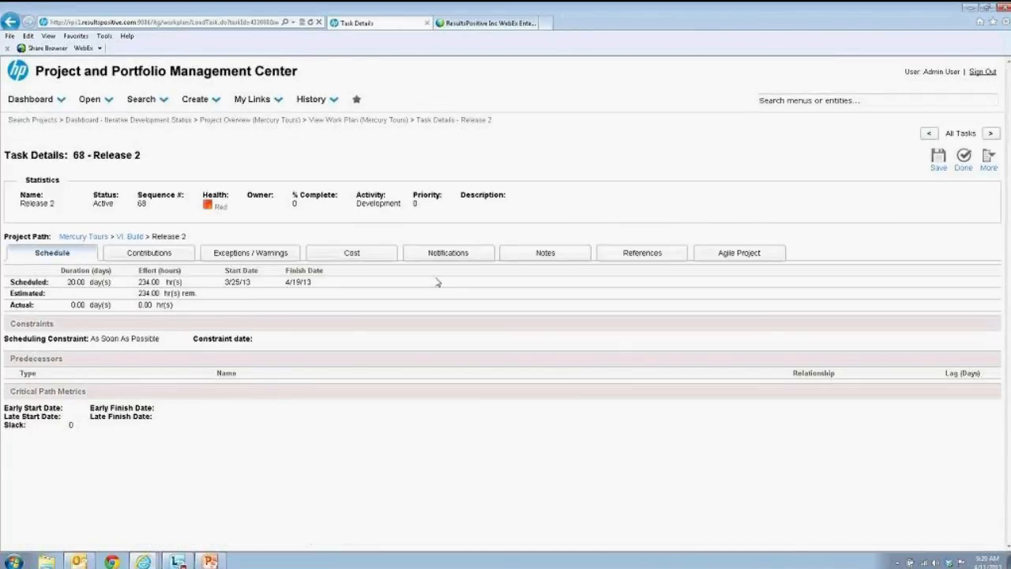
click(740, 252)
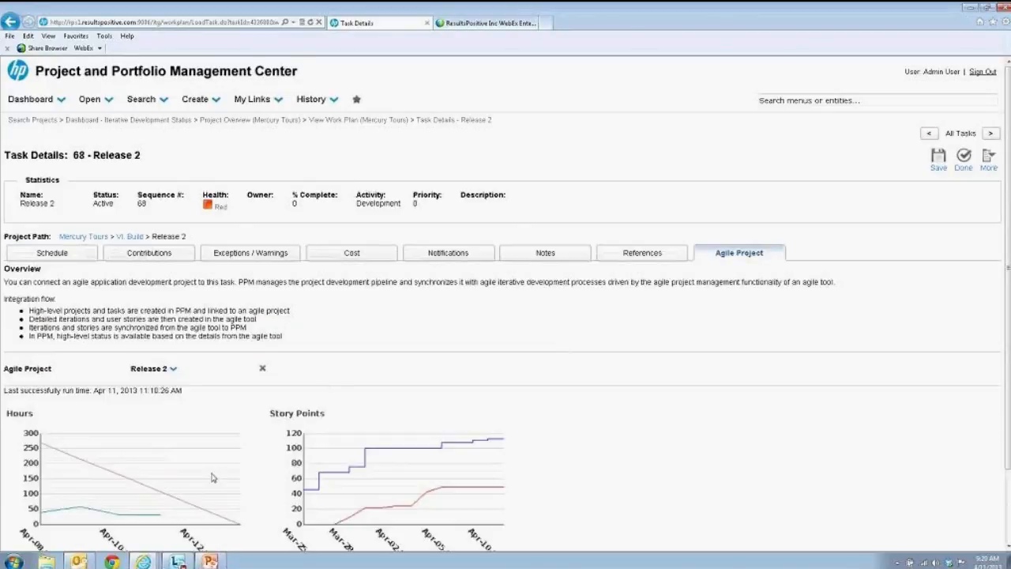
scroll(48, 358, down, 2)
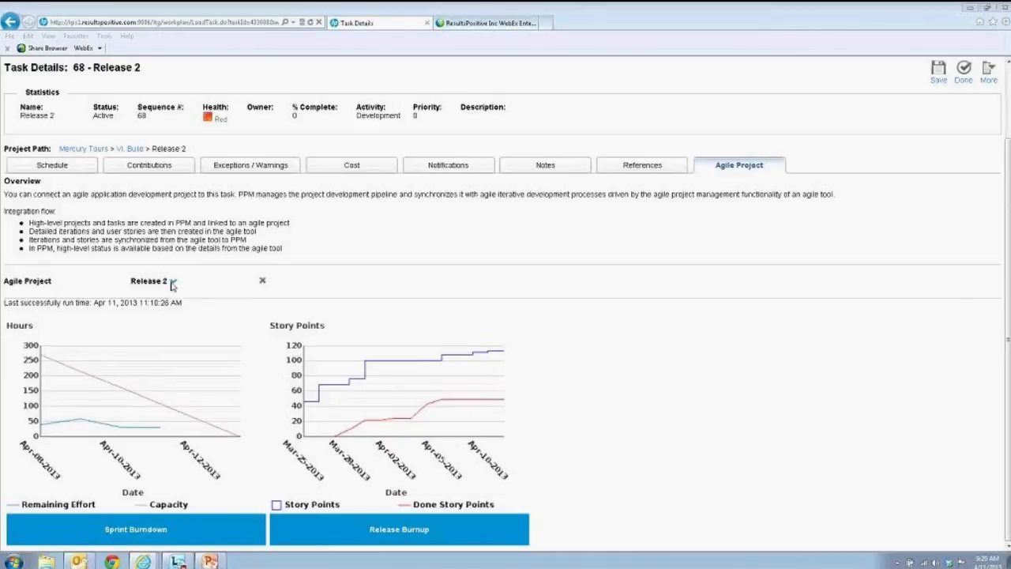
click(71, 170)
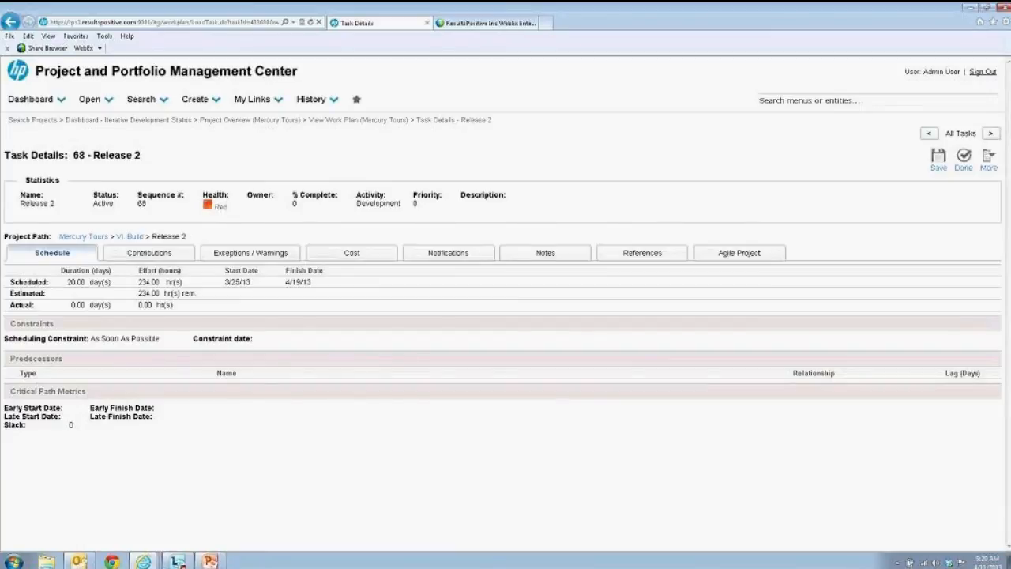
click(971, 166)
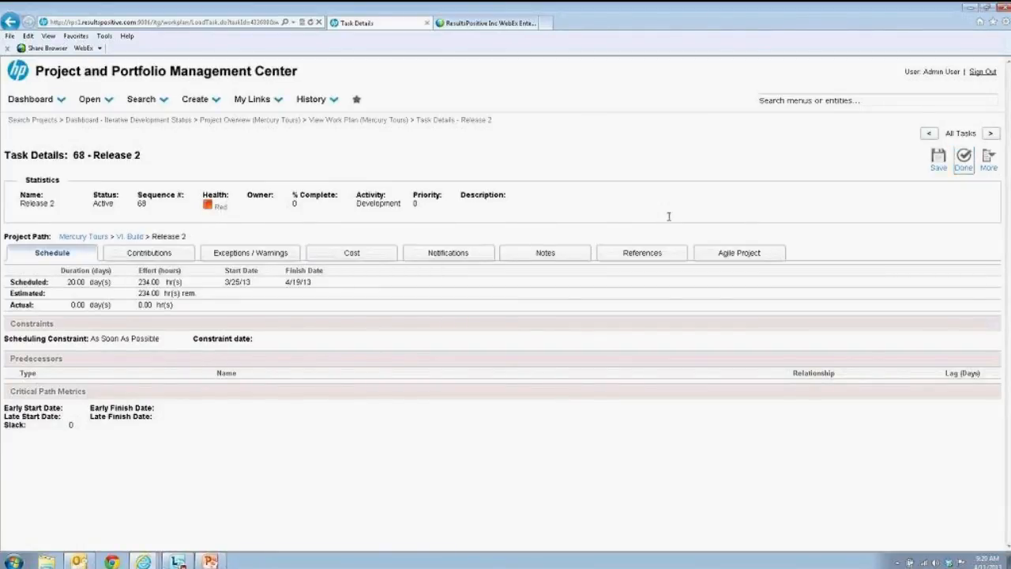
click(342, 121)
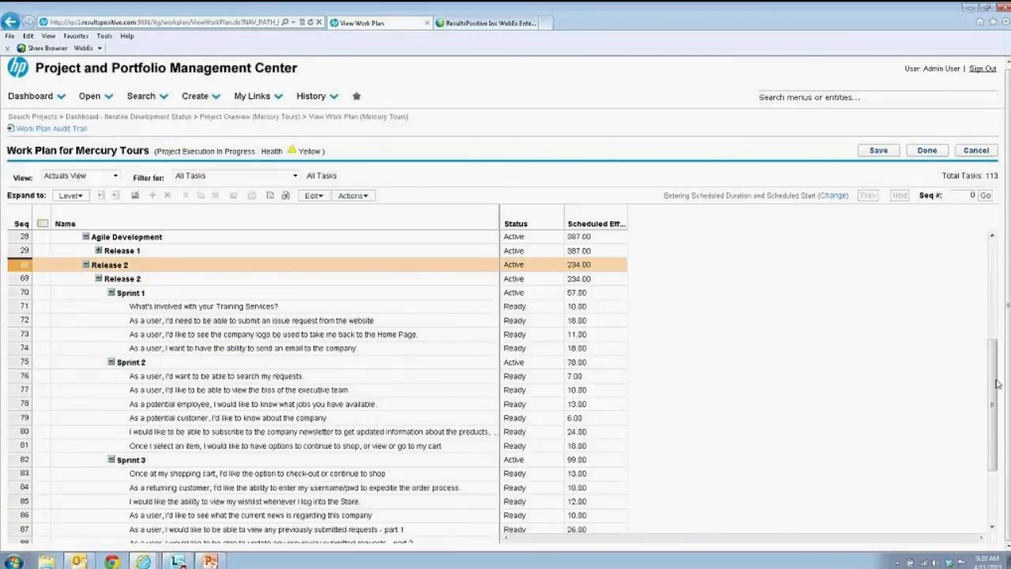
- Select the Sprint 3 shopping cart check-out story in the work plan, compare it with Agile Manager, and return to PPM Center
drag(993, 392, 993, 443)
scroll(993, 443, up, 1)
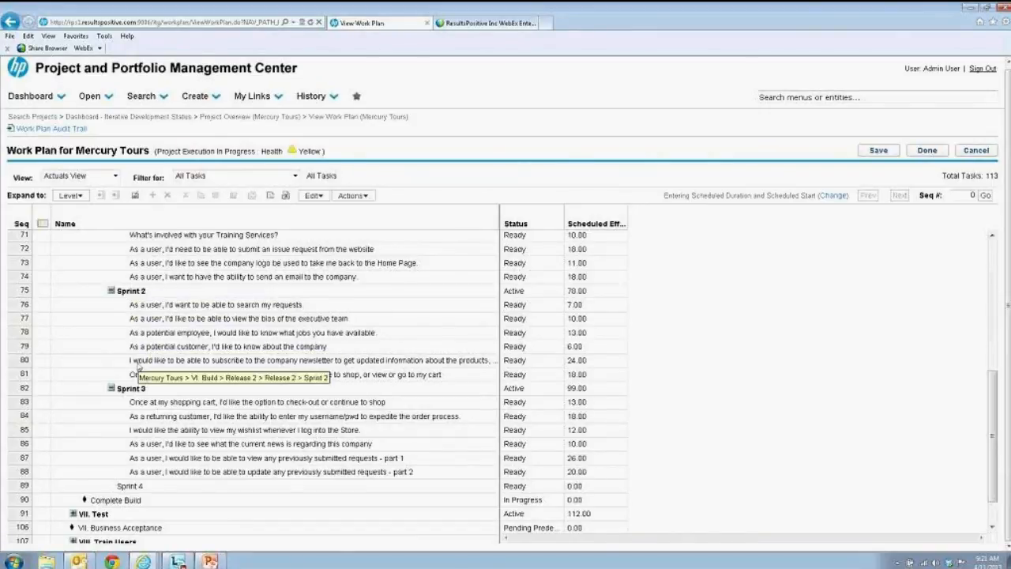
click(162, 404)
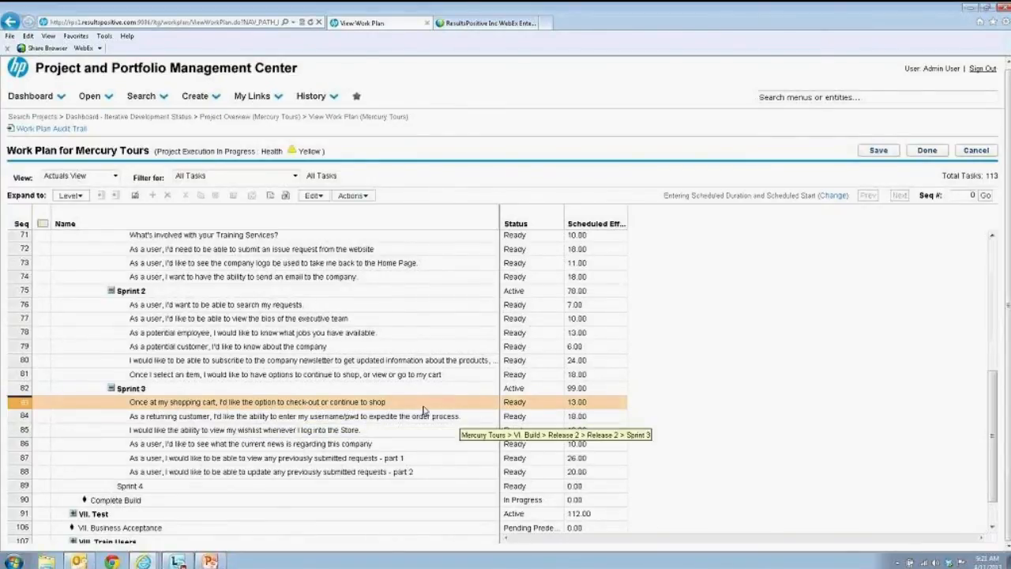
key(alt+Tab)
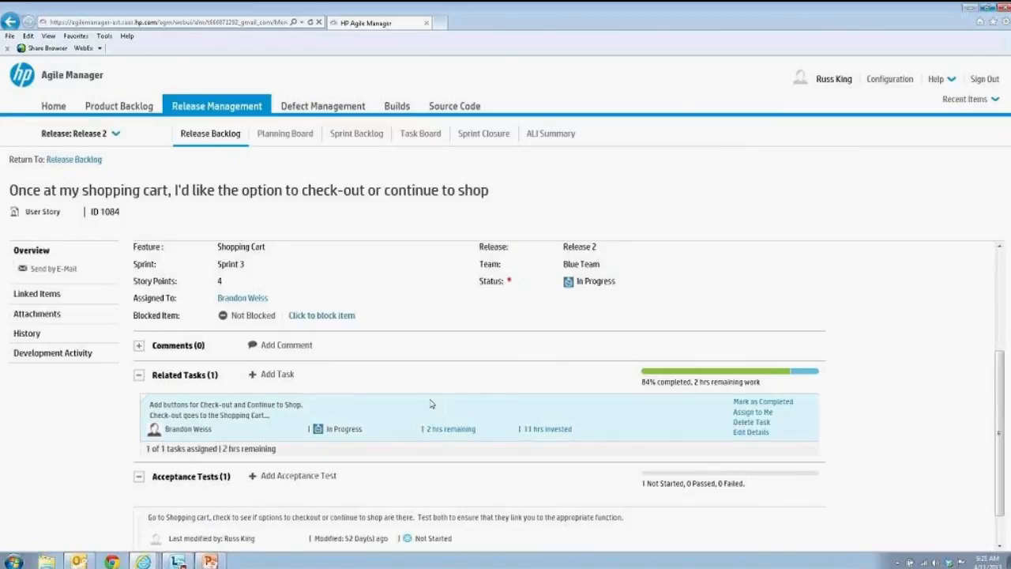
key(alt+Tab)
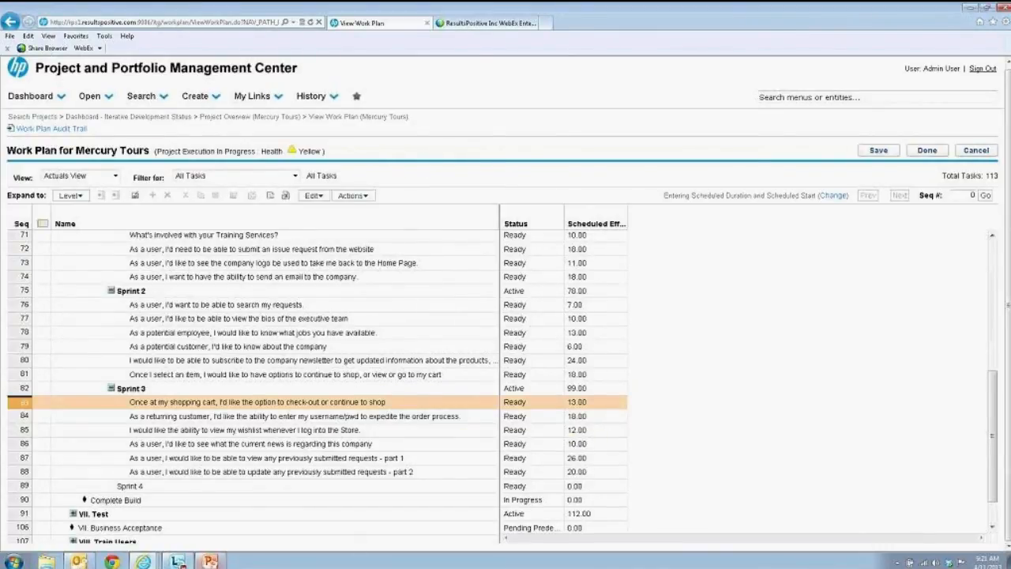
- Switch to PowerPoint and start the slide show from "Tracking Requirements and Defect Management using HP PPM and HP ALM"
mouse_move(210, 561)
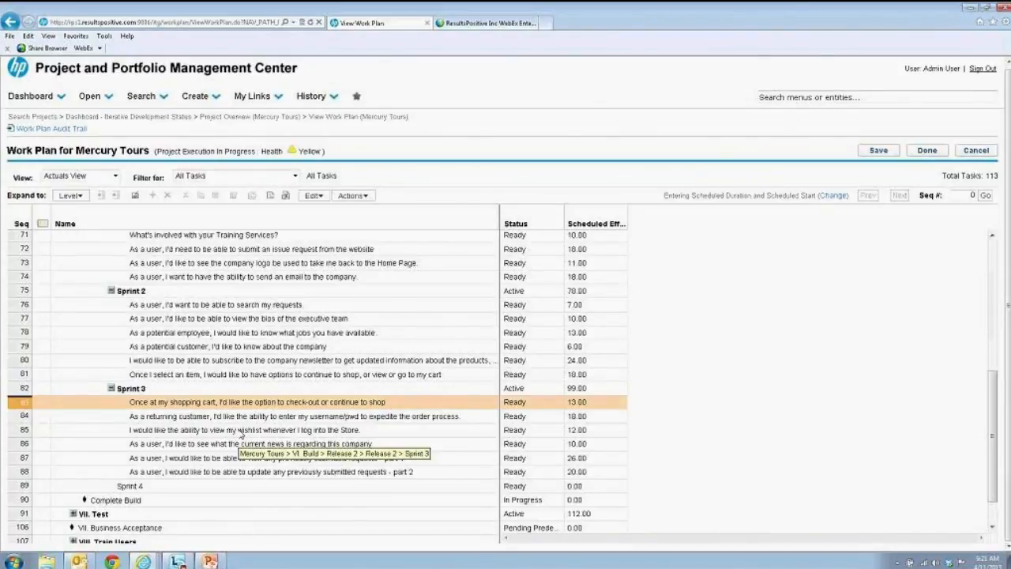
scroll(242, 434, up, 1)
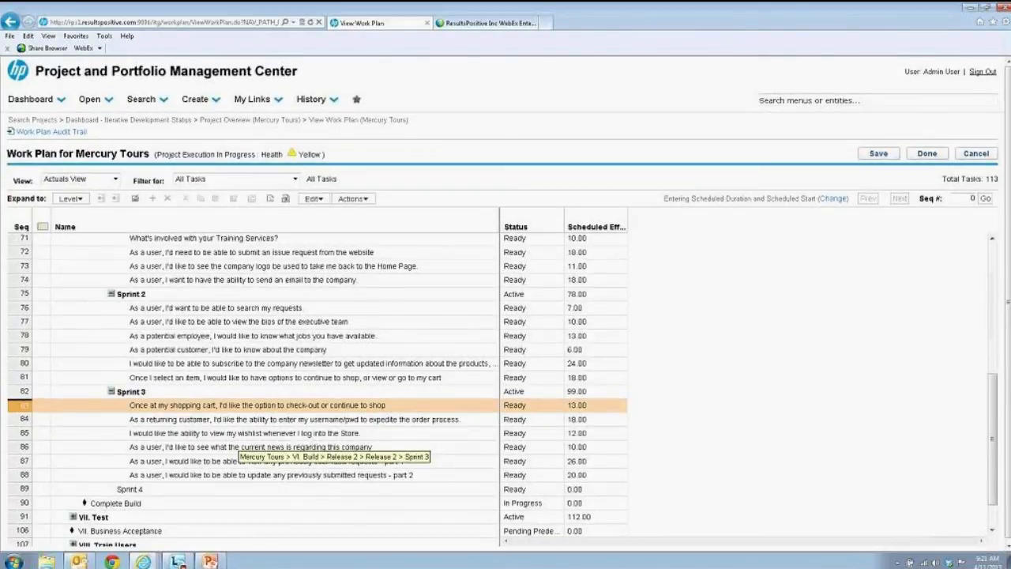
click(213, 562)
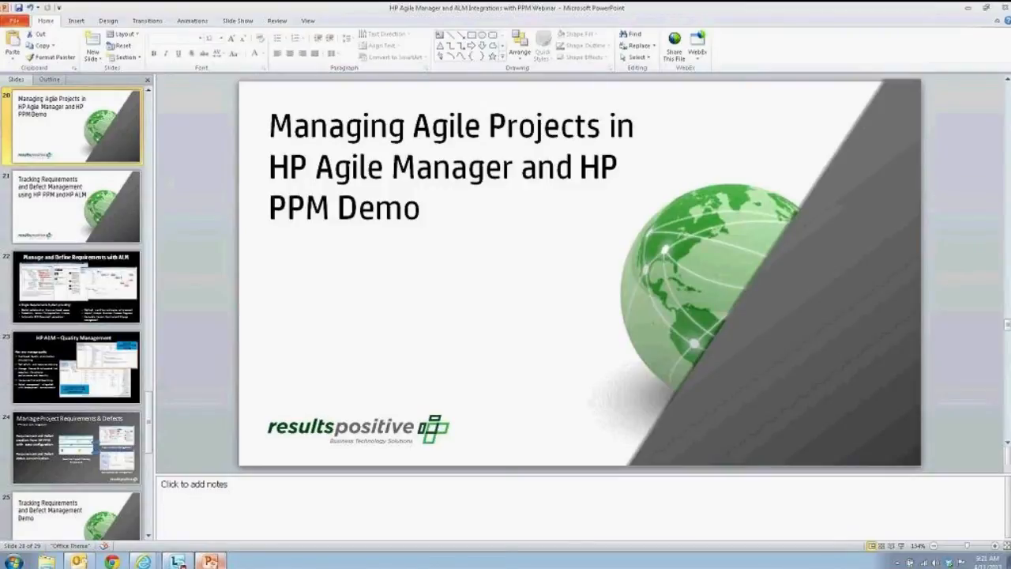
click(64, 213)
key(shift+F5)
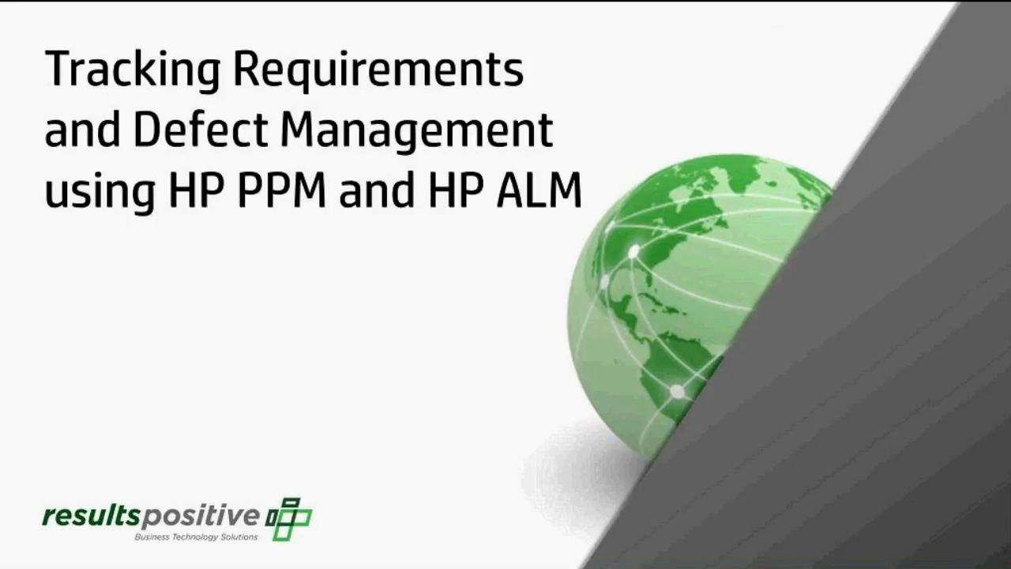
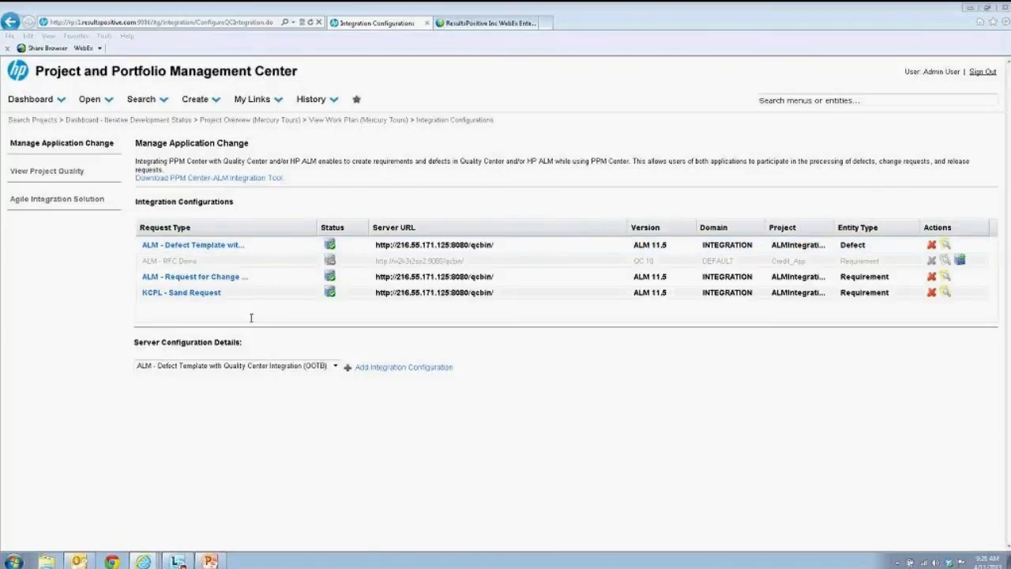
- Open the ALM - Defect Template integration configuration, review its server details and integration options, and proceed to field mapping
click(196, 246)
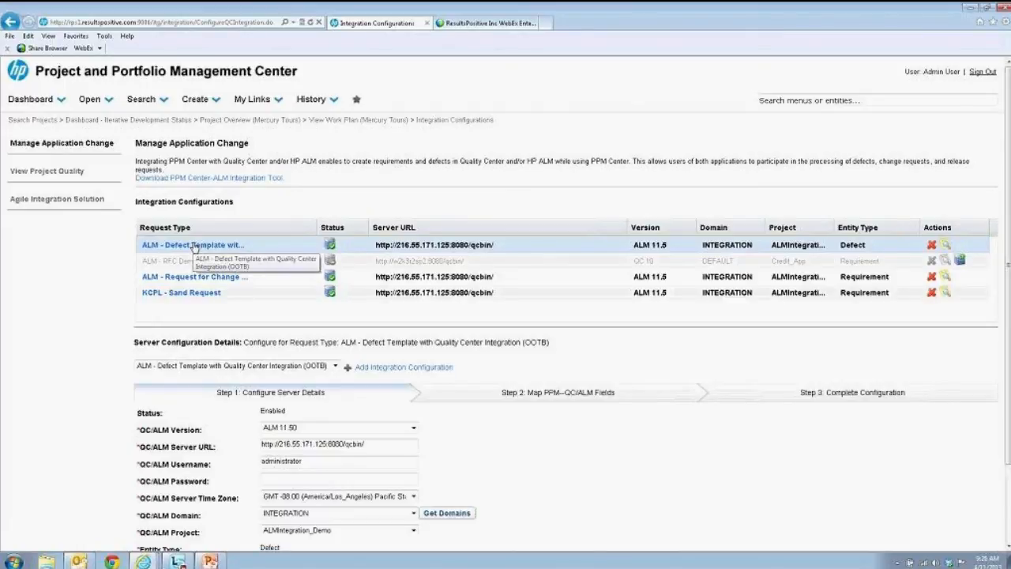
scroll(196, 246, down, 3)
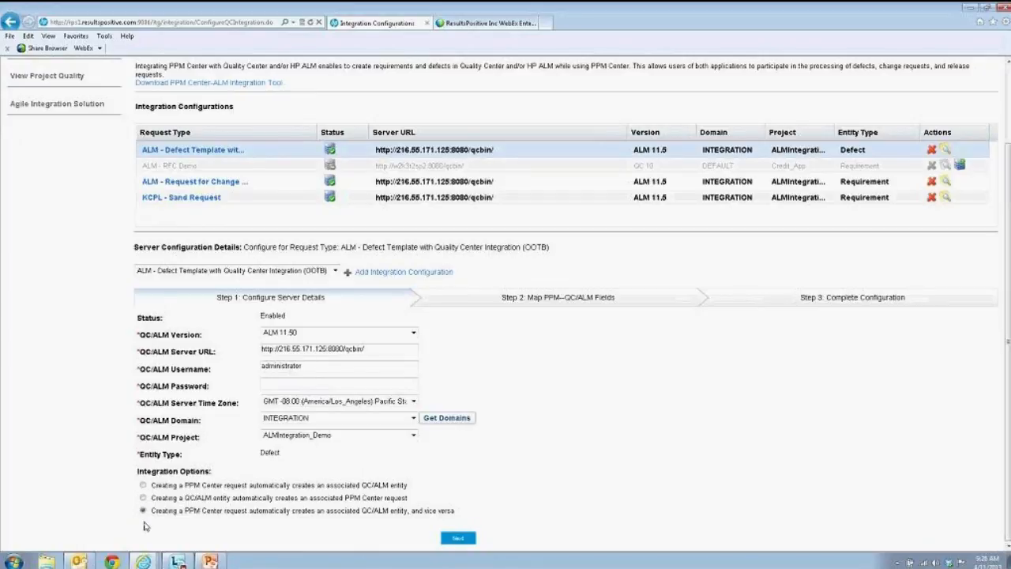
click(459, 539)
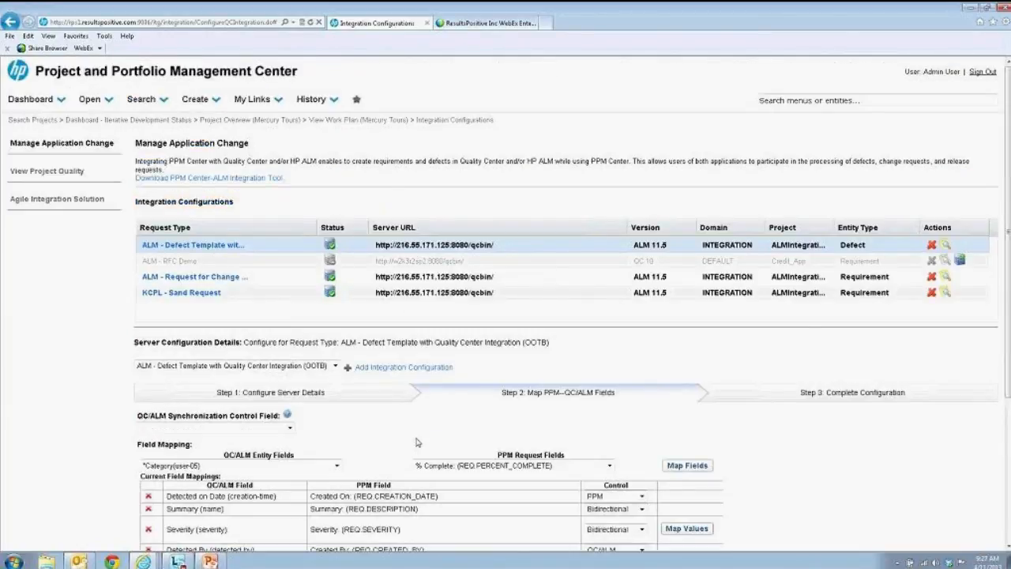
- Review the field mappings, inspect Severity's value mappings without changing them, and check the Control setting for Detected on Date
scroll(417, 442, down, 3)
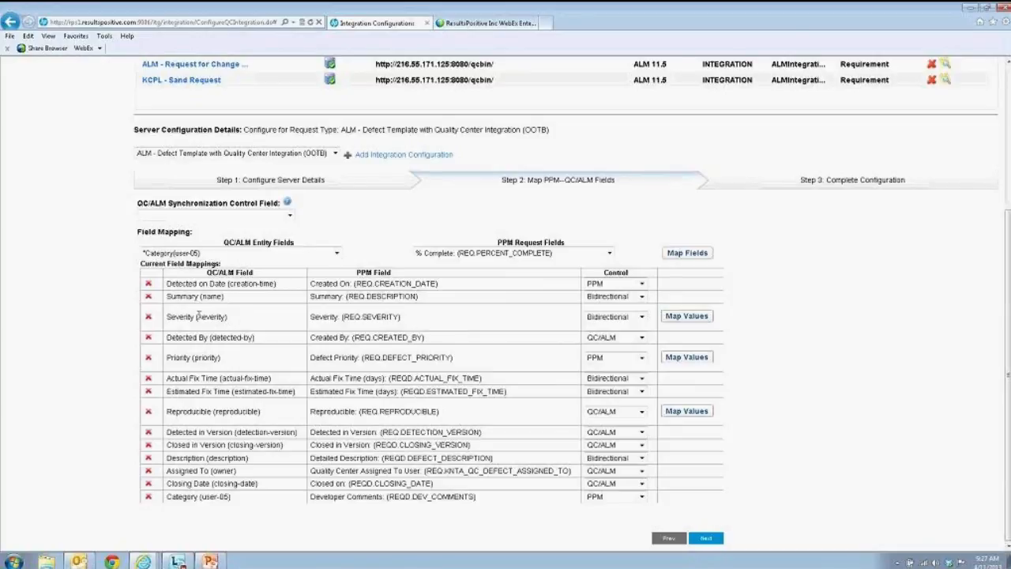
click(688, 316)
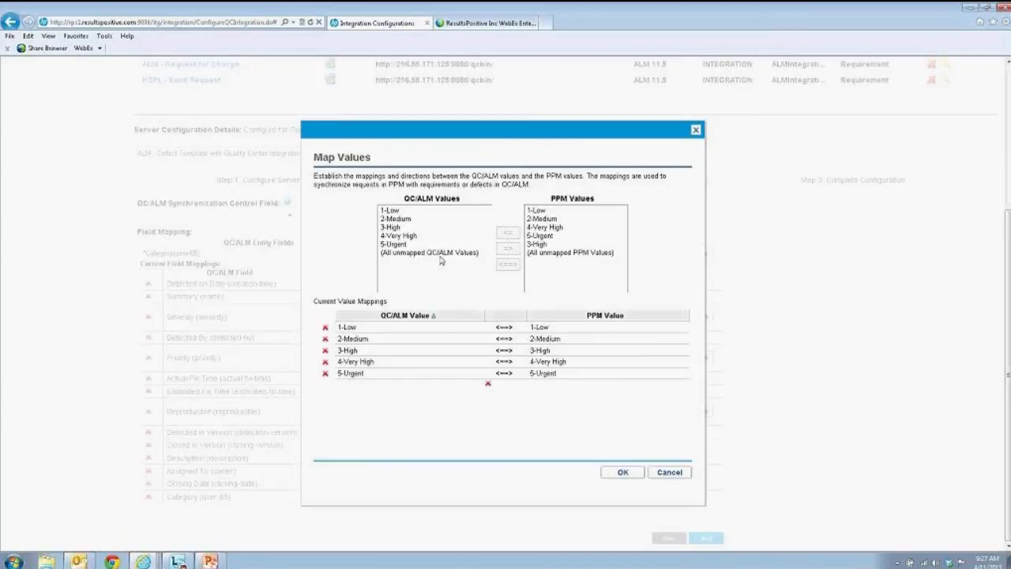
click(671, 473)
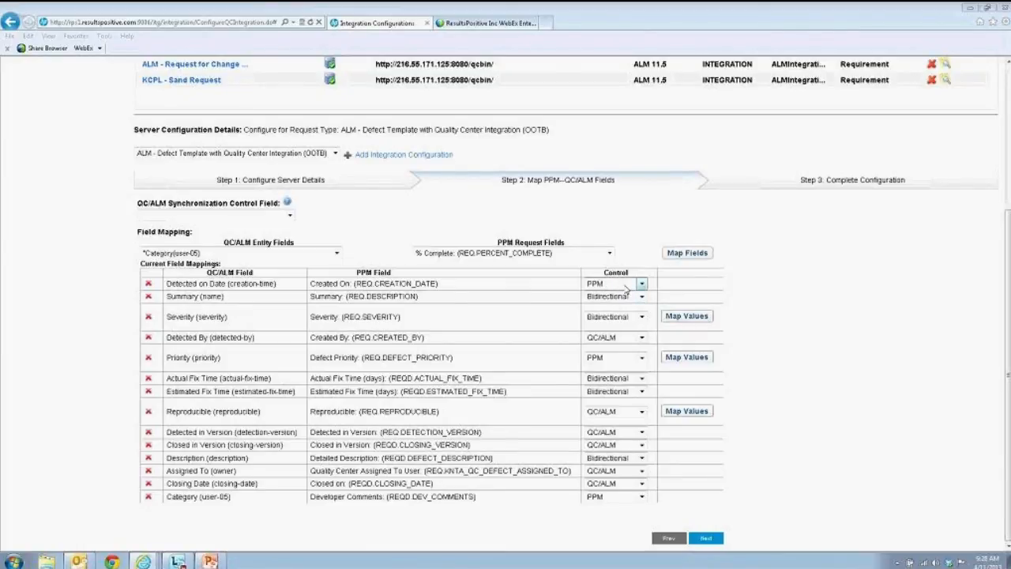
click(624, 286)
click(626, 291)
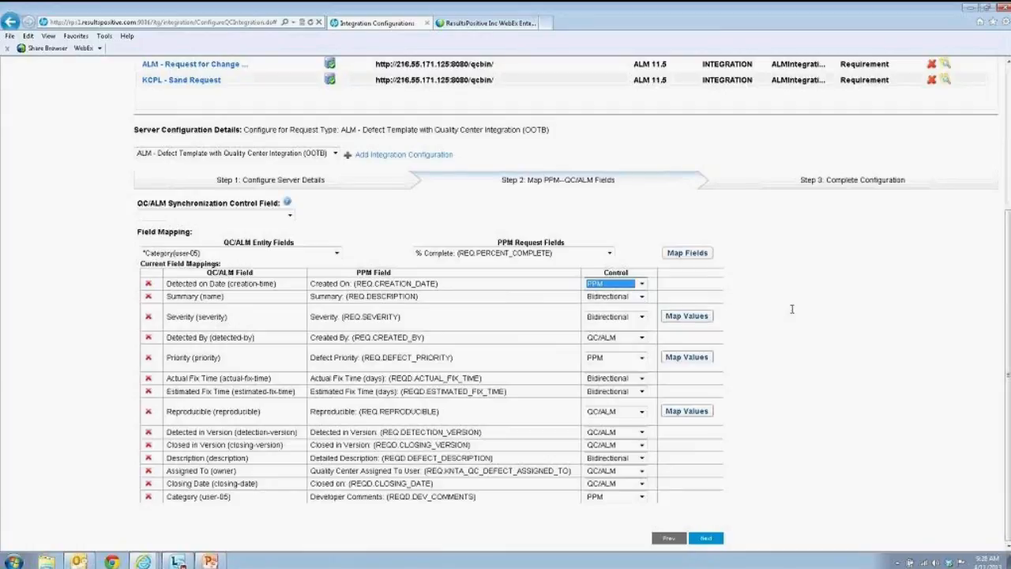
- Proceed to the Complete Configuration stage and review the error and event notification options
click(706, 538)
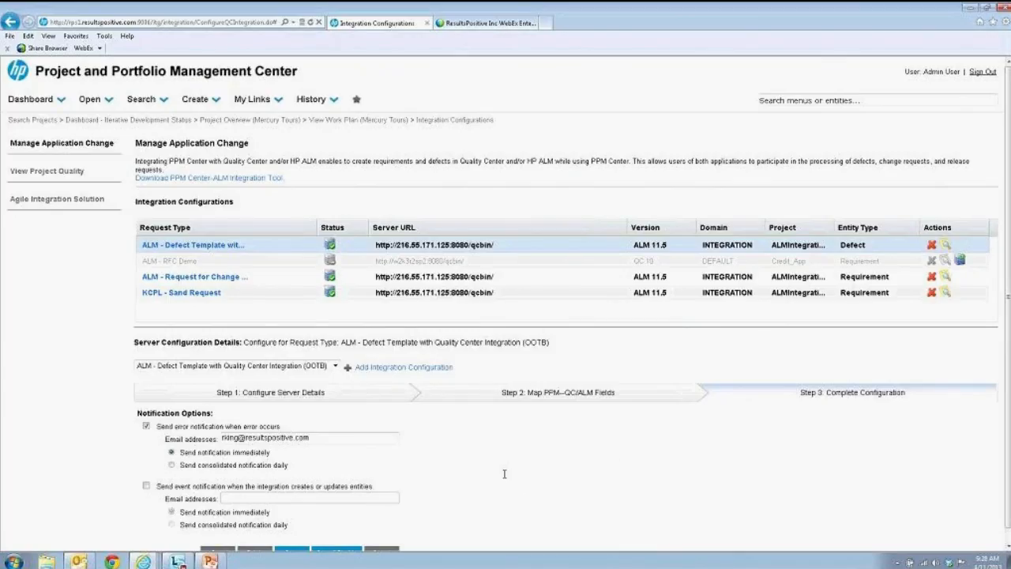
scroll(521, 487, down, 1)
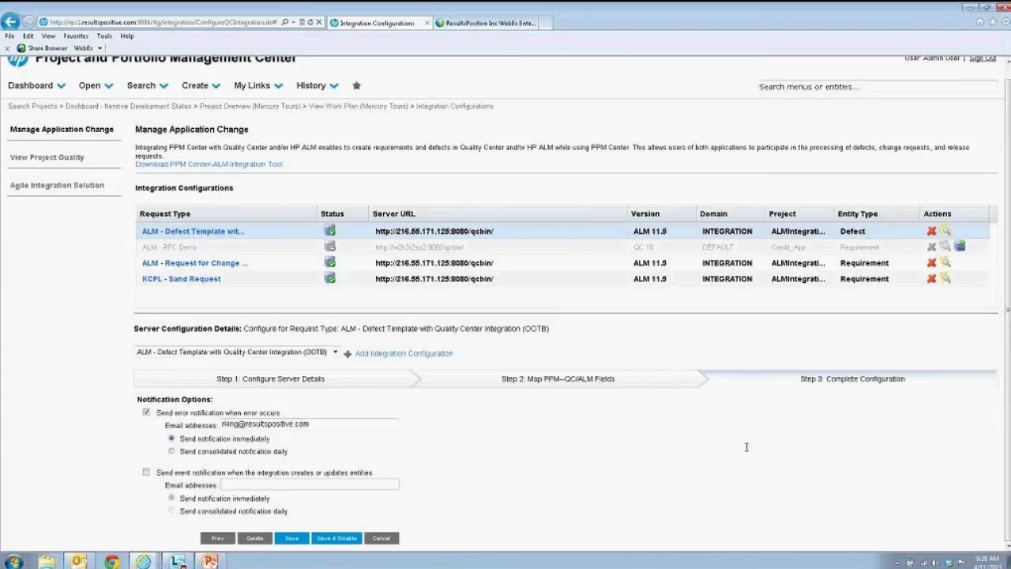
- Search the defect configuration's integration events without date limits and highlight the newest event's subject
click(945, 231)
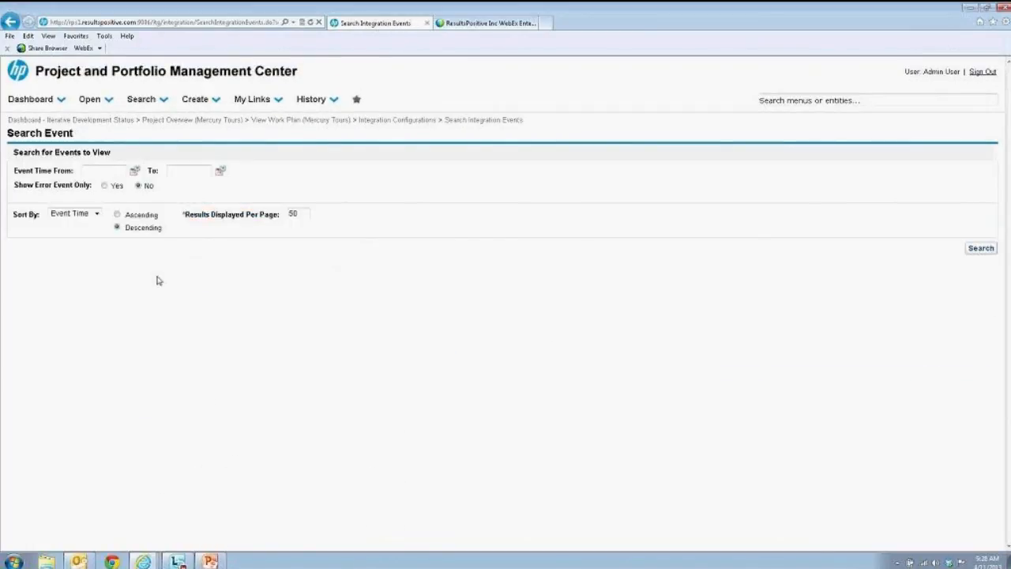
click(981, 249)
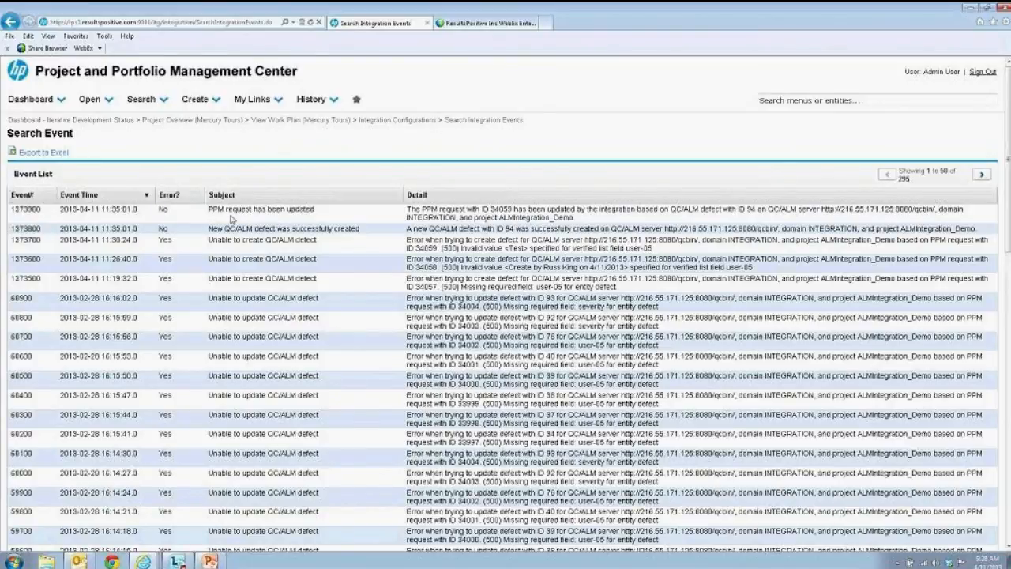
drag(208, 209, 325, 215)
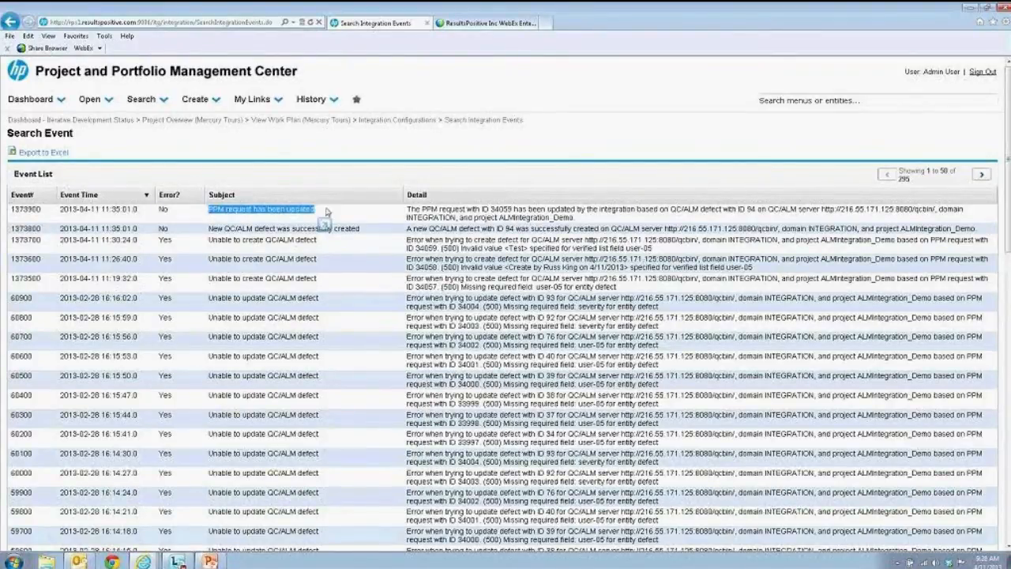
- Examine the newest integration event's detail text, highlighting its PPM request ID and ALM defect ID
click(324, 213)
double_click(492, 210)
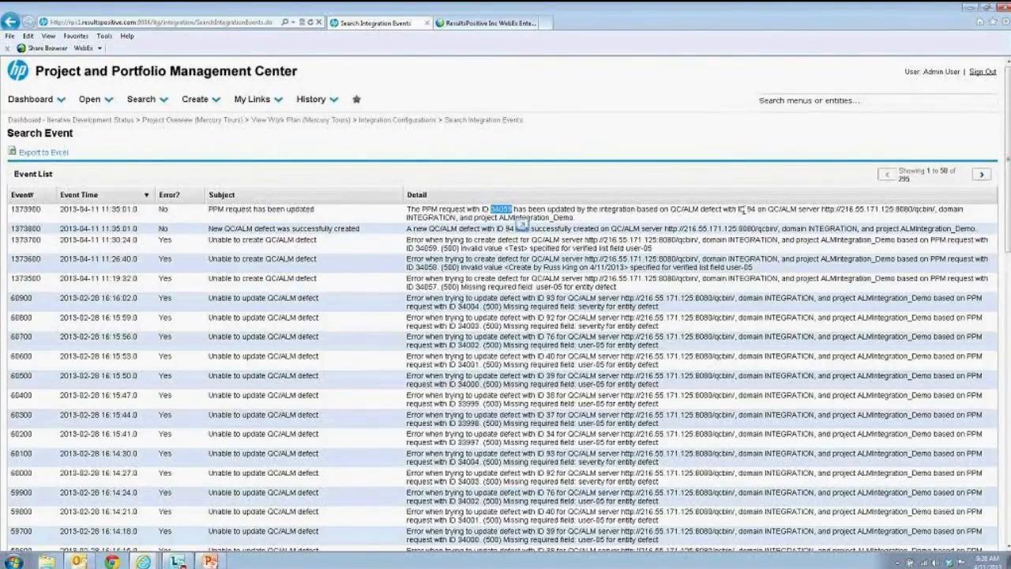
double_click(749, 210)
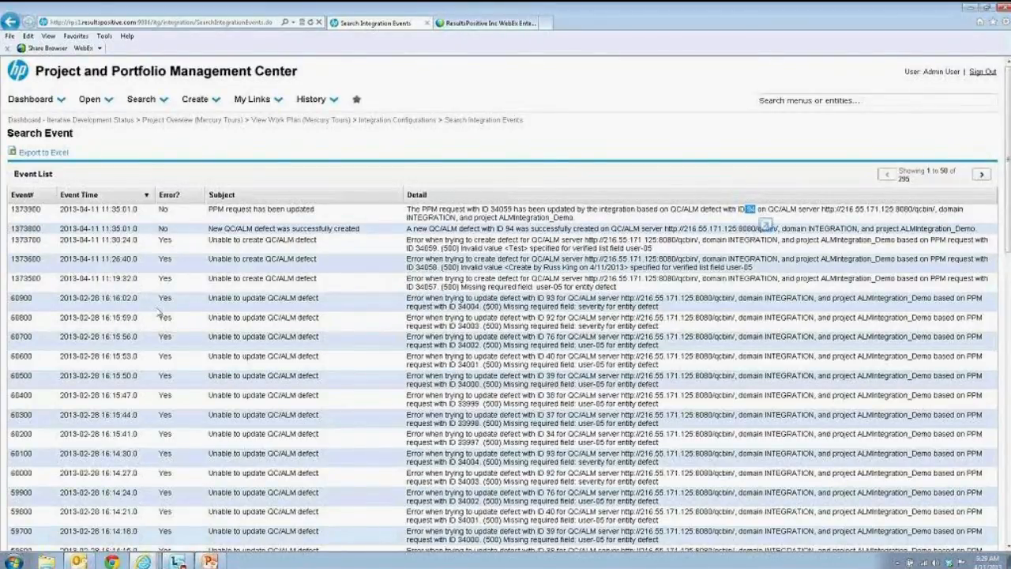
scroll(160, 312, down, 3)
scroll(160, 313, up, 2)
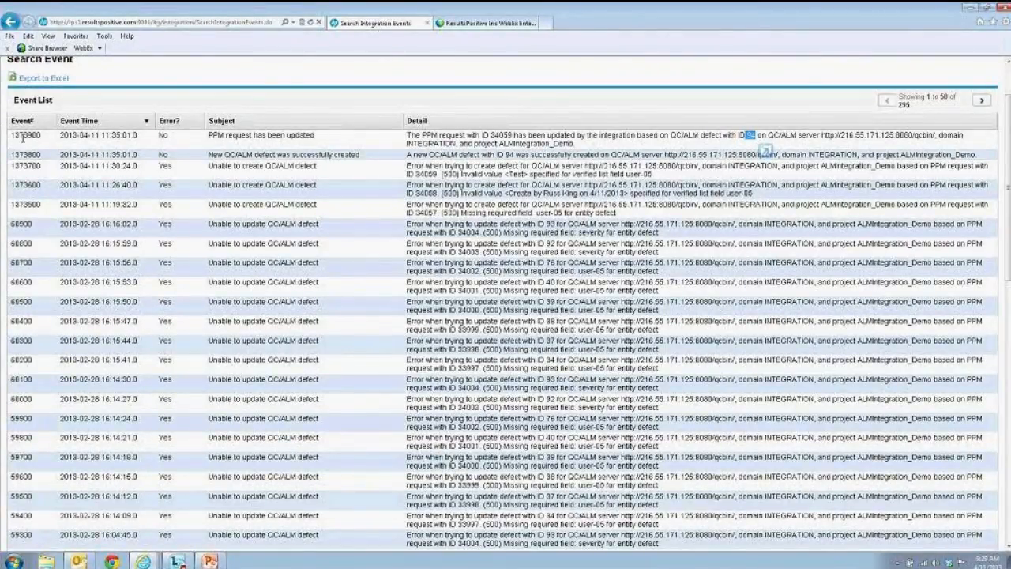
- Start a new request of type ALM - Defect Template with Quality Center Integration (OOTB)
scroll(108, 101, up, 2)
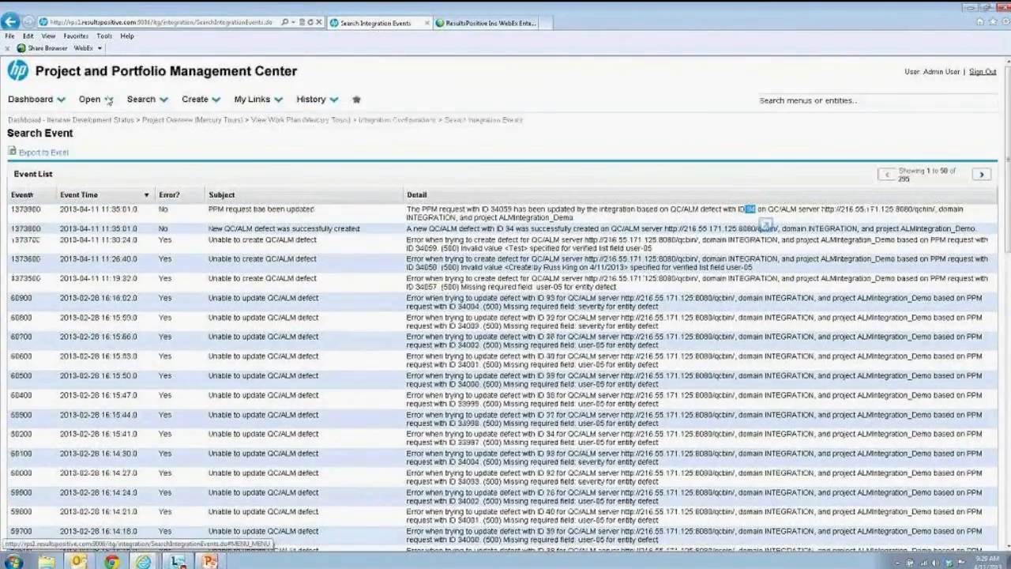
click(215, 101)
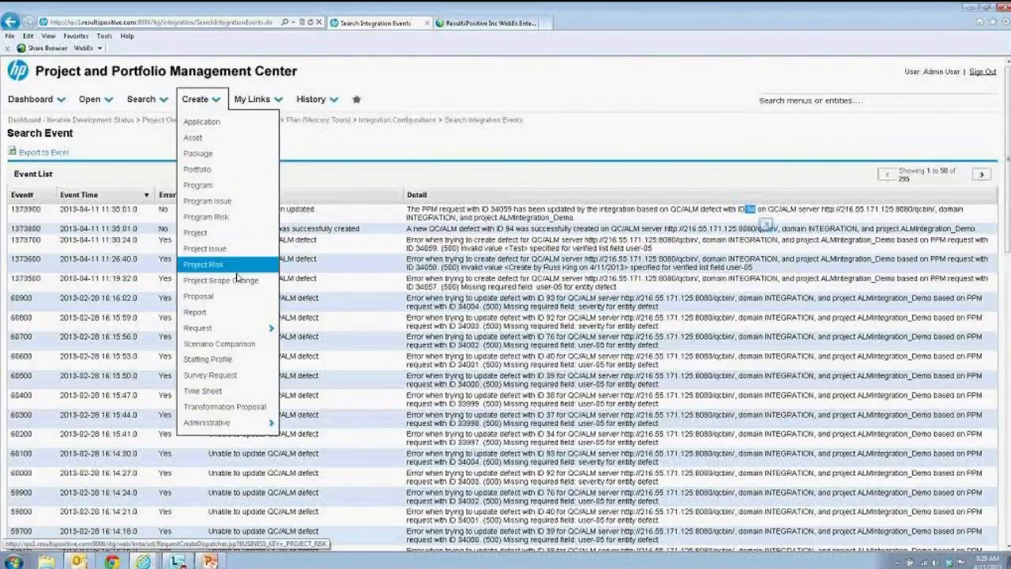
scroll(235, 269, down, 4)
scroll(234, 256, up, 2)
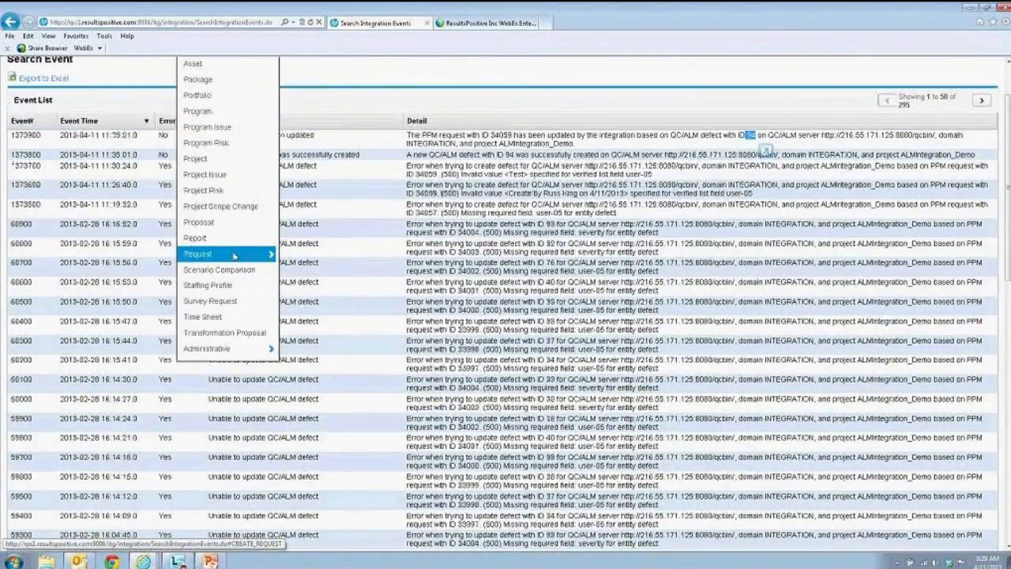
mouse_move(234, 255)
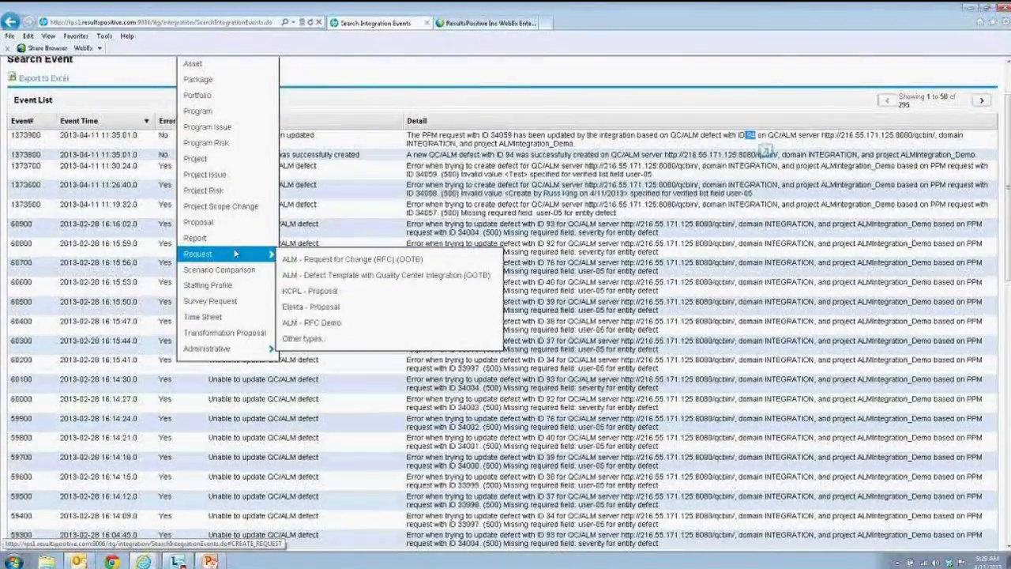
click(402, 274)
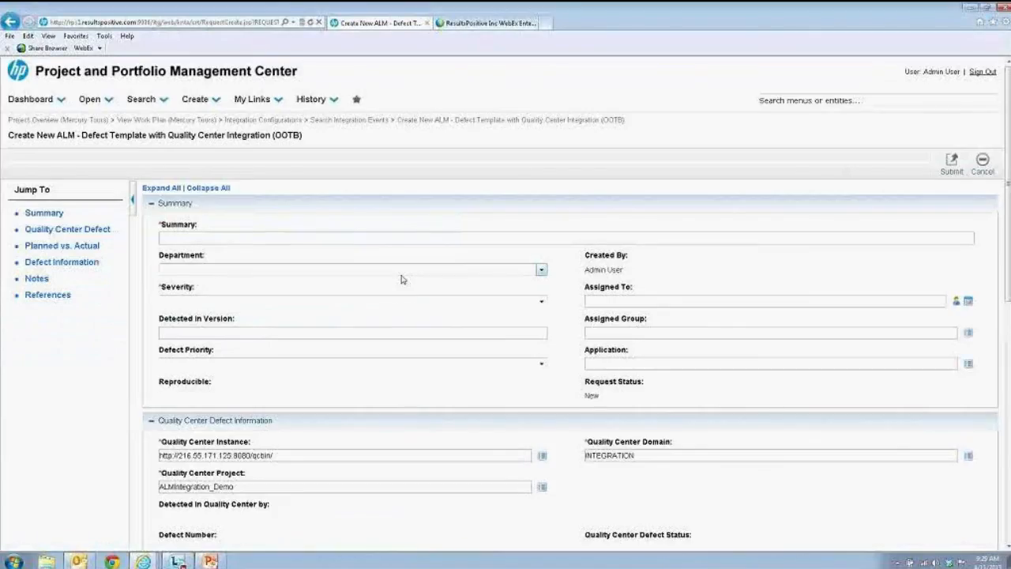
- Enter "New Defect for the Financial Summary Report" as the request summary and try to submit the form
click(198, 233)
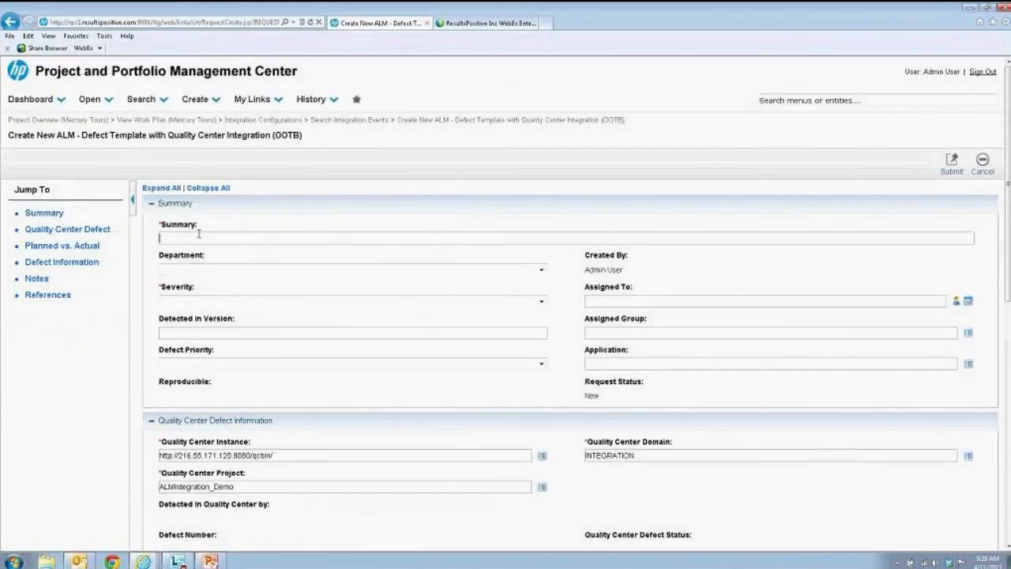
text(New De)
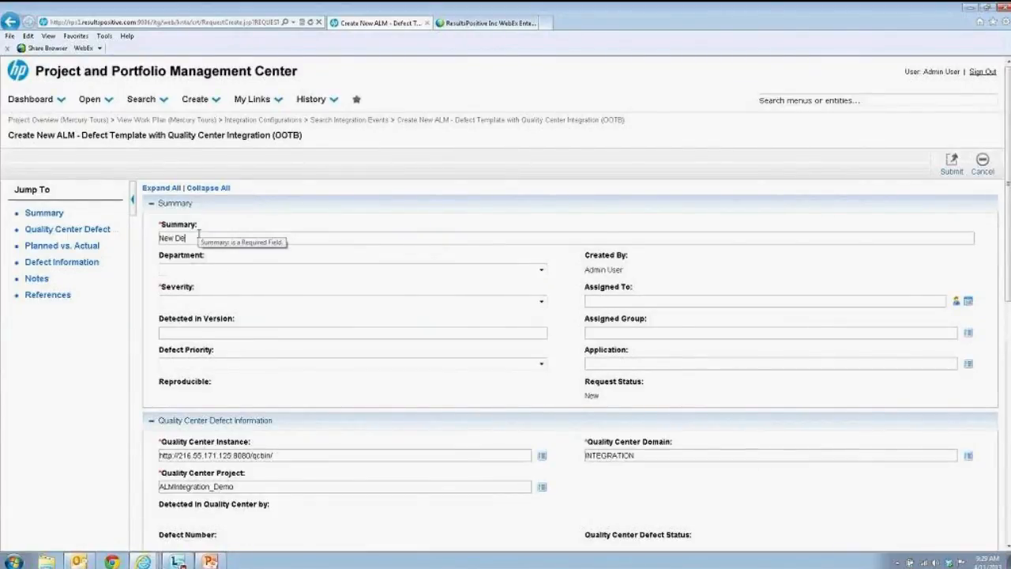
text(fect for the Fin)
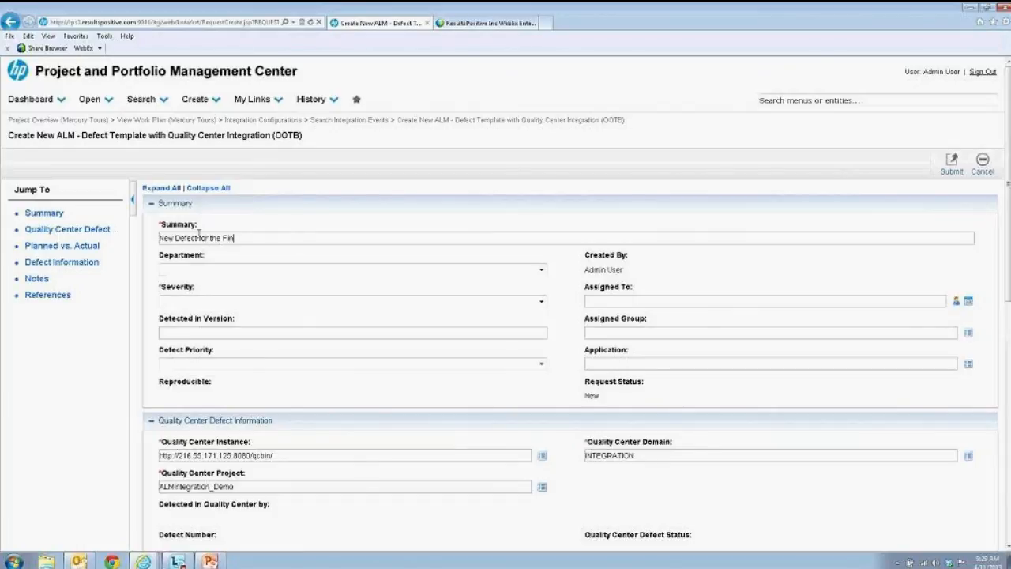
text(ancial Summary Report)
key(Tab)
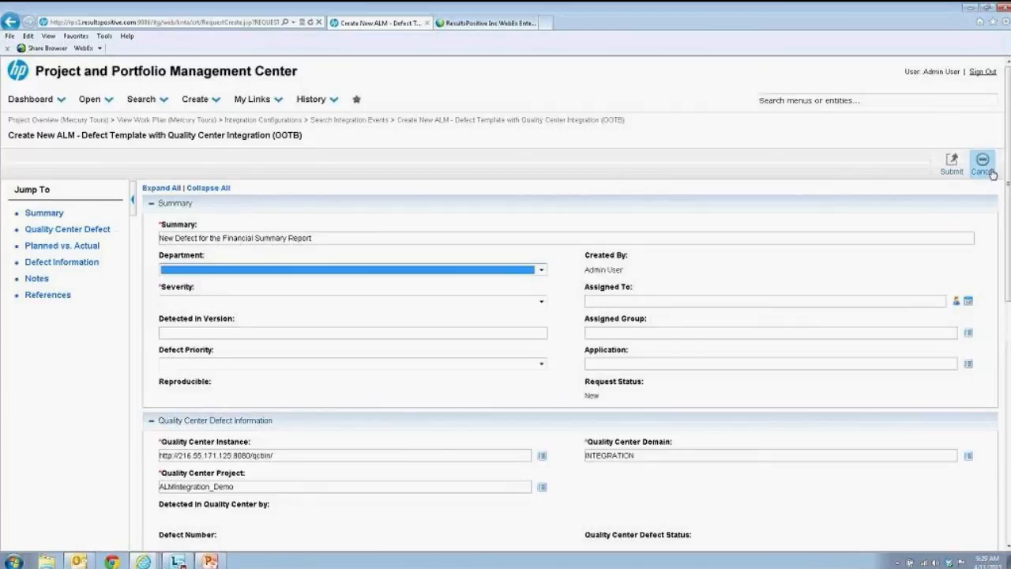
click(955, 166)
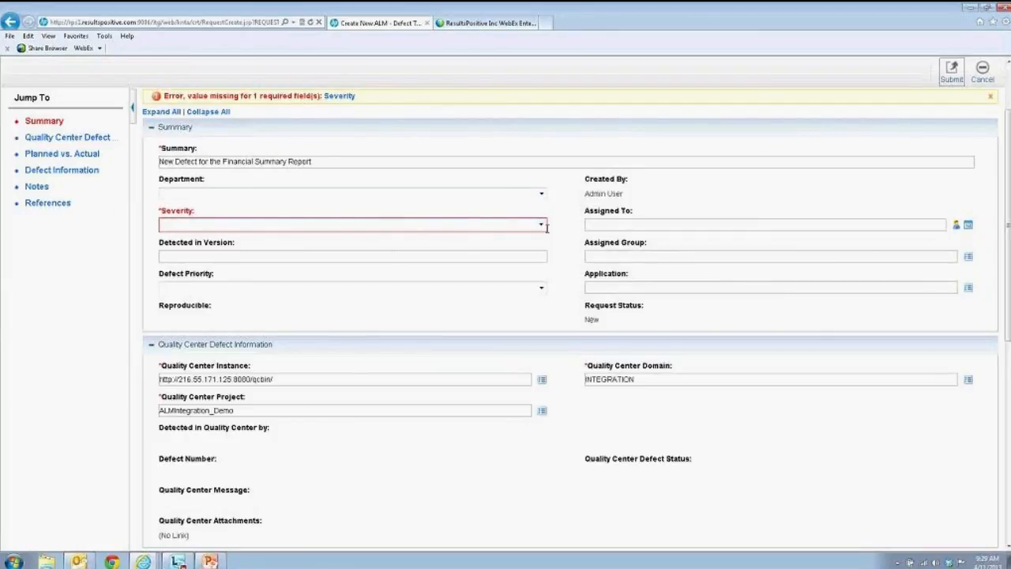
- Set the request's Severity to 3-High and enter "Defect" in Developer Comments
click(339, 95)
click(540, 106)
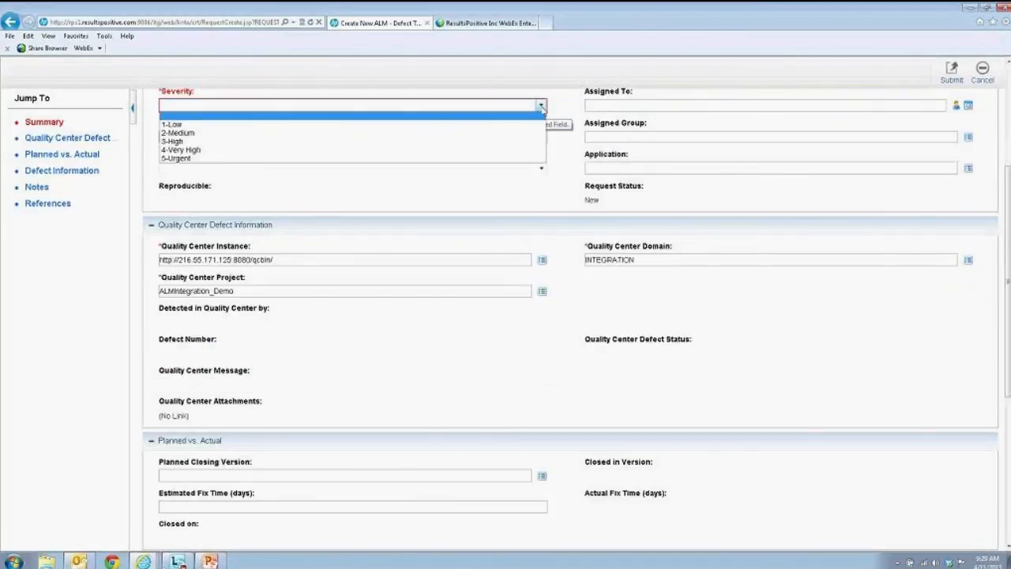
click(374, 142)
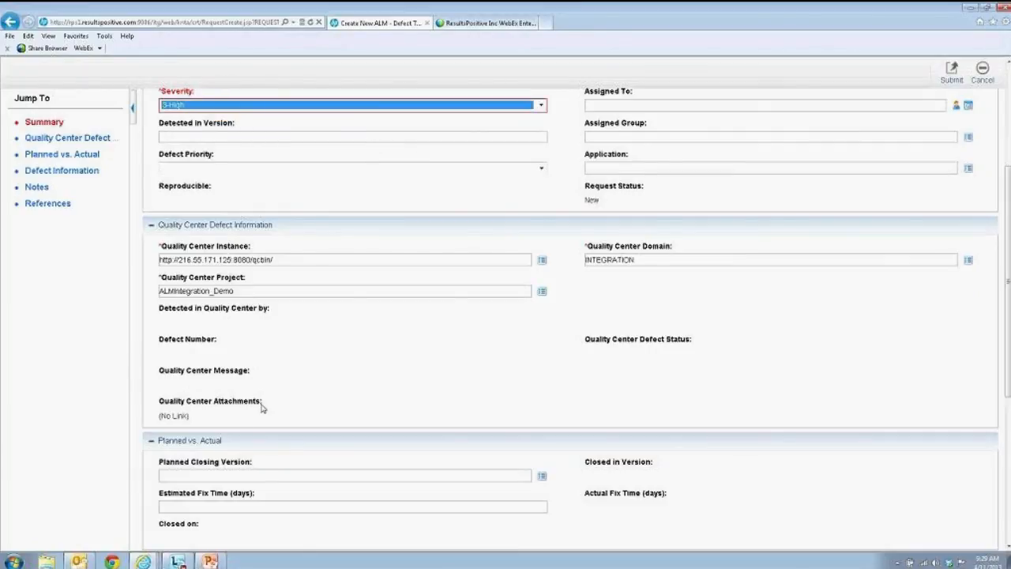
scroll(261, 419, down, 3)
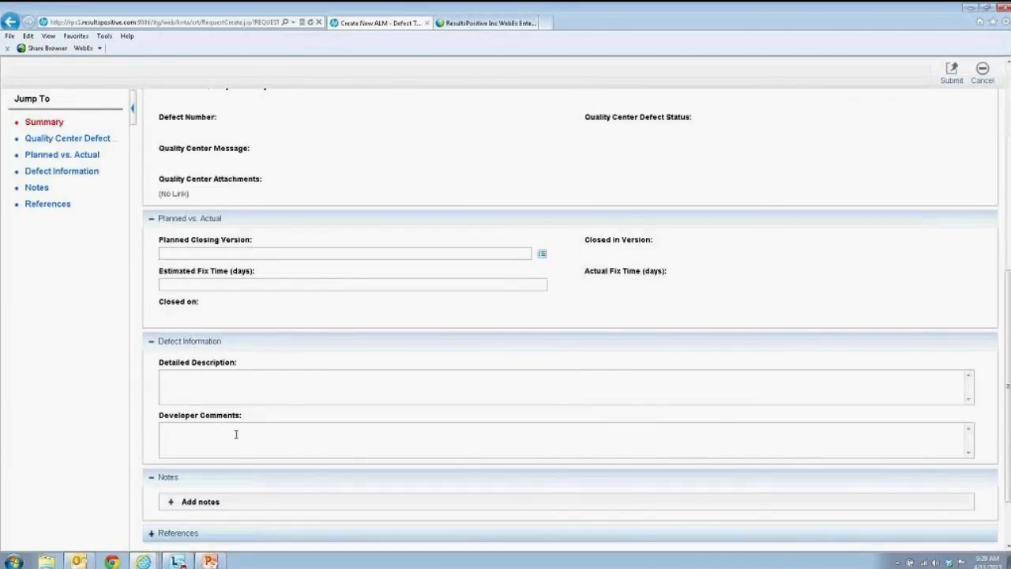
click(236, 434)
text(De)
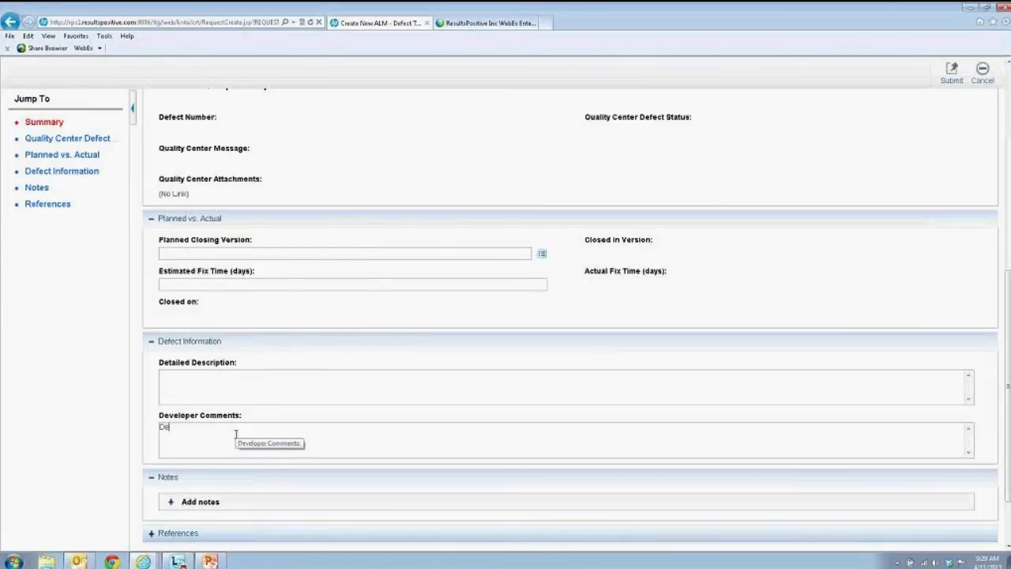
text(fect)
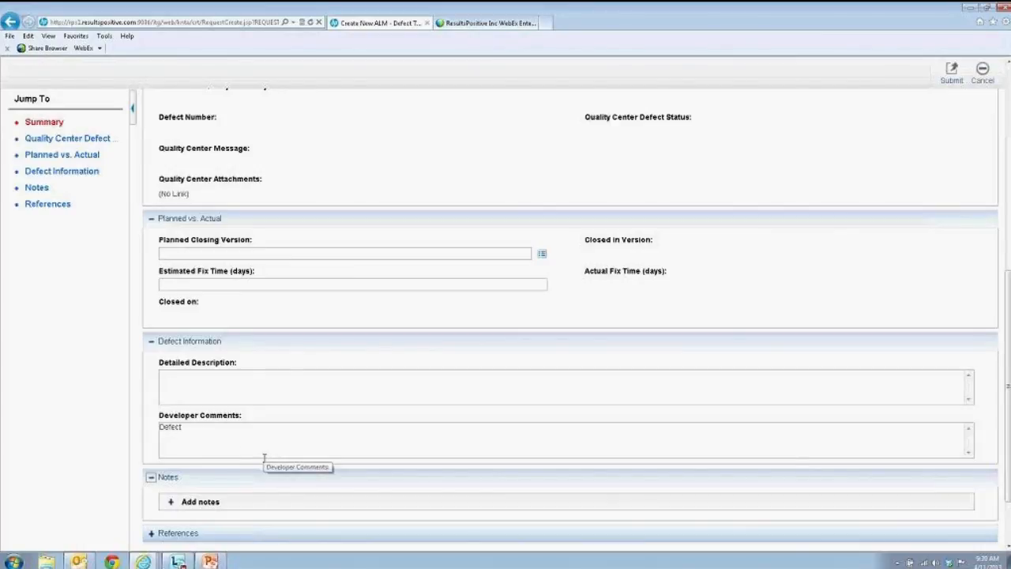
- Submit the defect request and open the created request from its confirmation page
scroll(264, 459, up, 4)
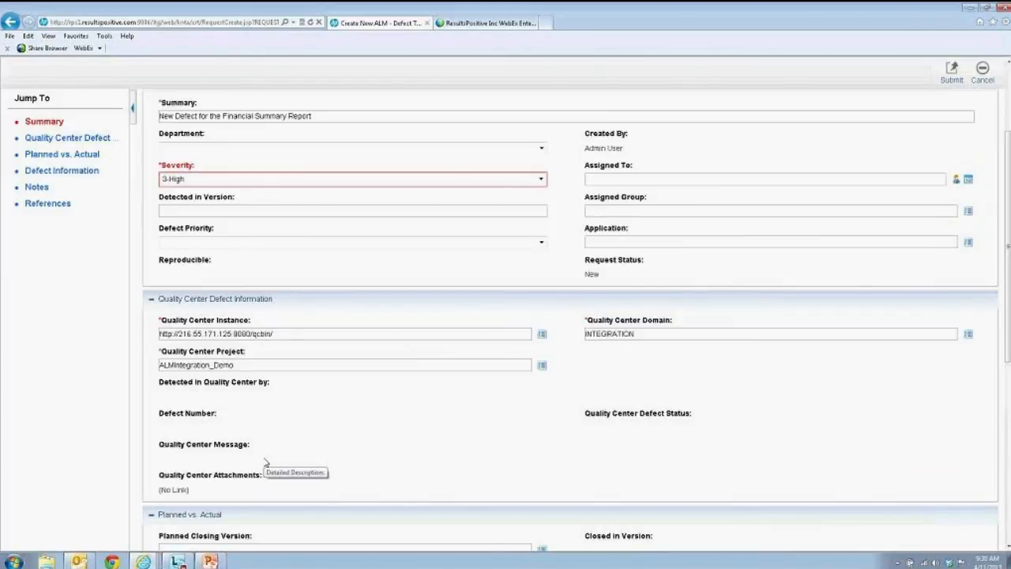
scroll(266, 463, up, 1)
click(952, 100)
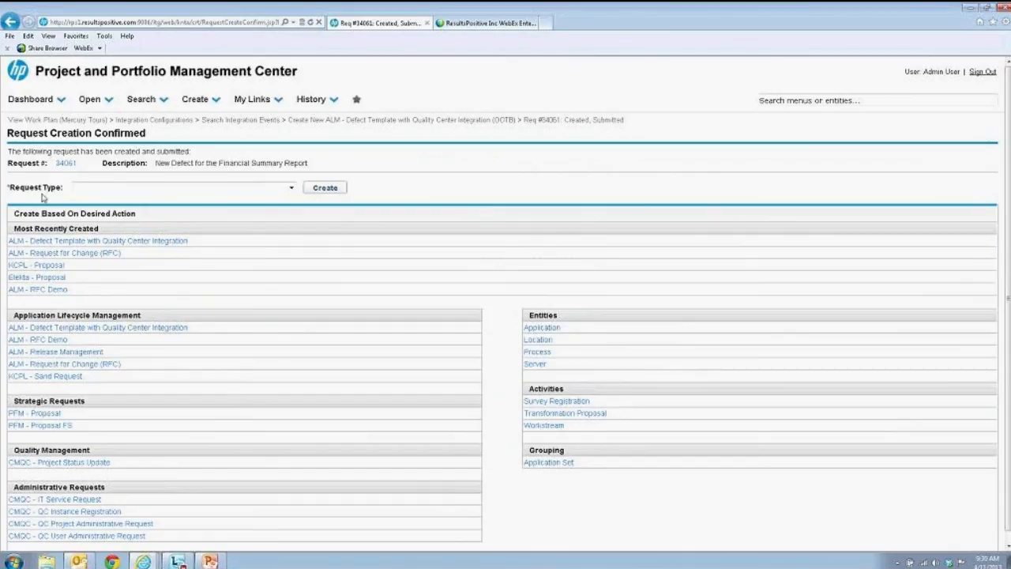
click(71, 163)
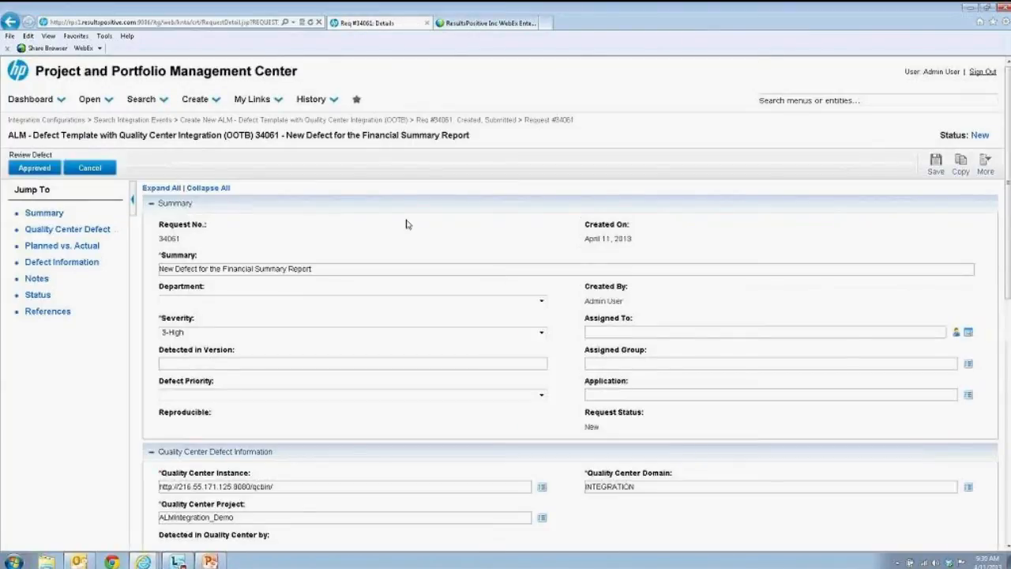
- Examine the request's Quality Center Defect Information section and highlight the Defect Number
scroll(406, 221, down, 1)
scroll(398, 217, down, 1)
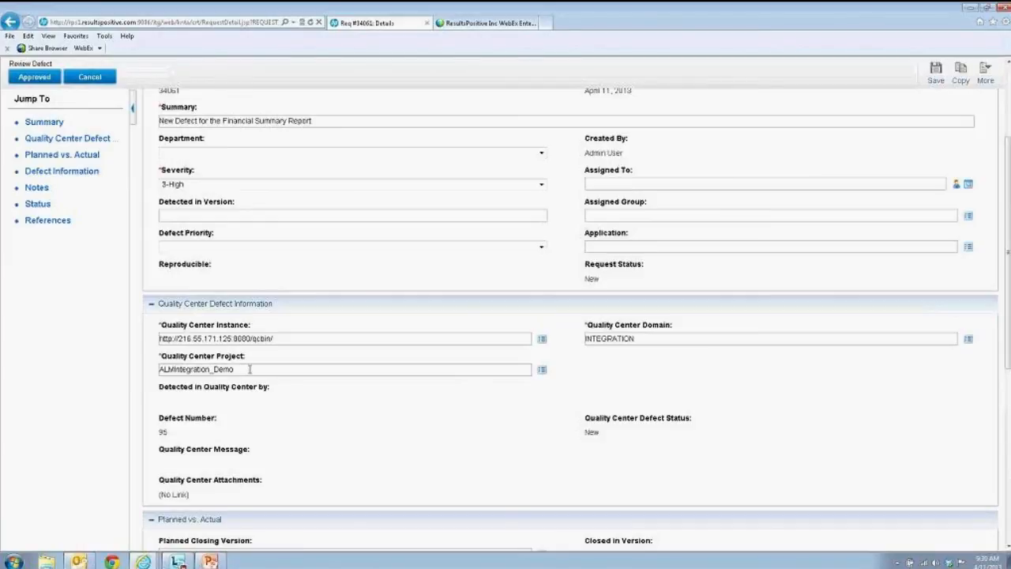
scroll(271, 404, down, 2)
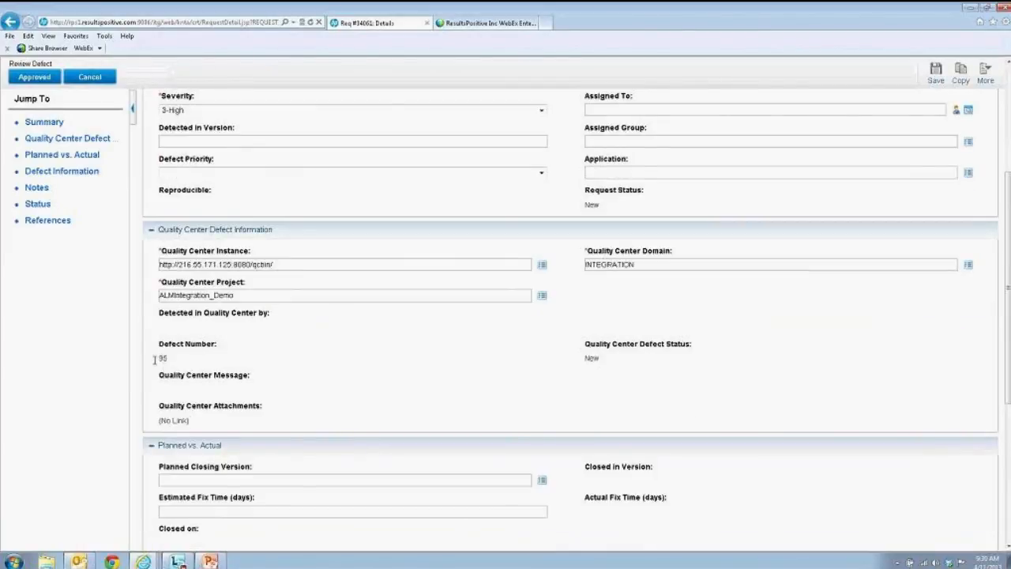
double_click(162, 357)
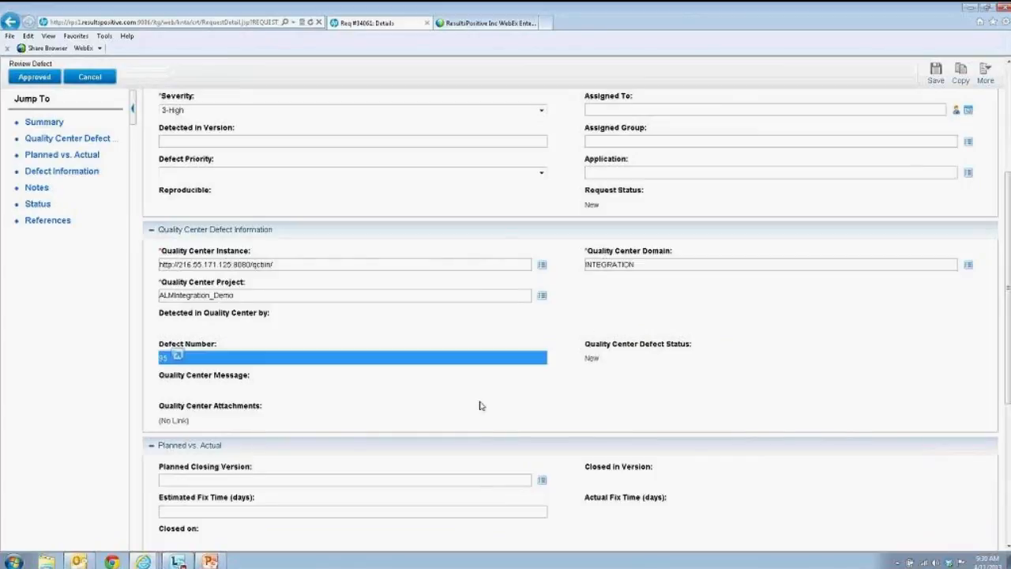
- Switch to HP Application Lifecycle Management and refresh the defects list
click(143, 560)
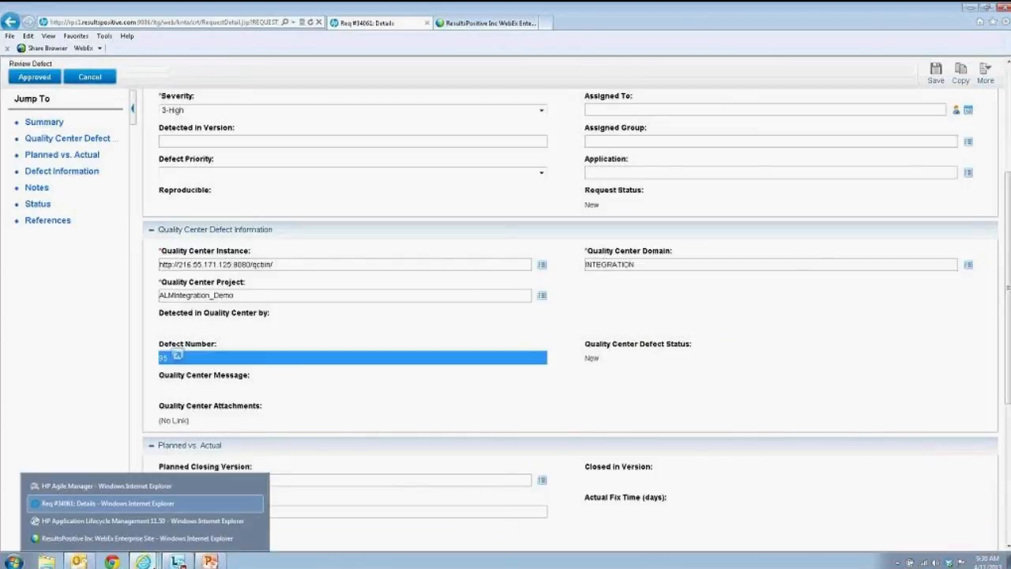
click(140, 522)
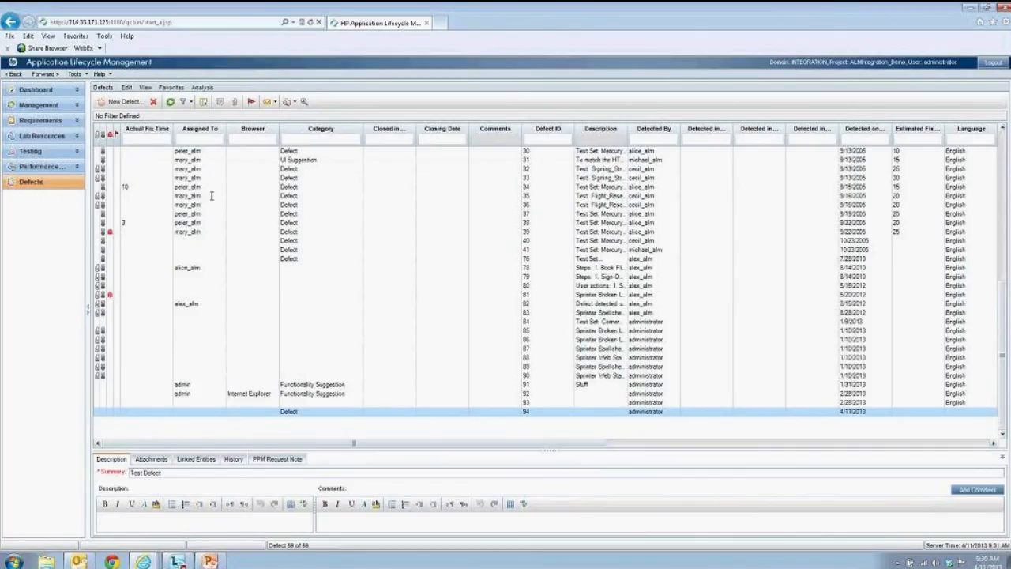
click(169, 101)
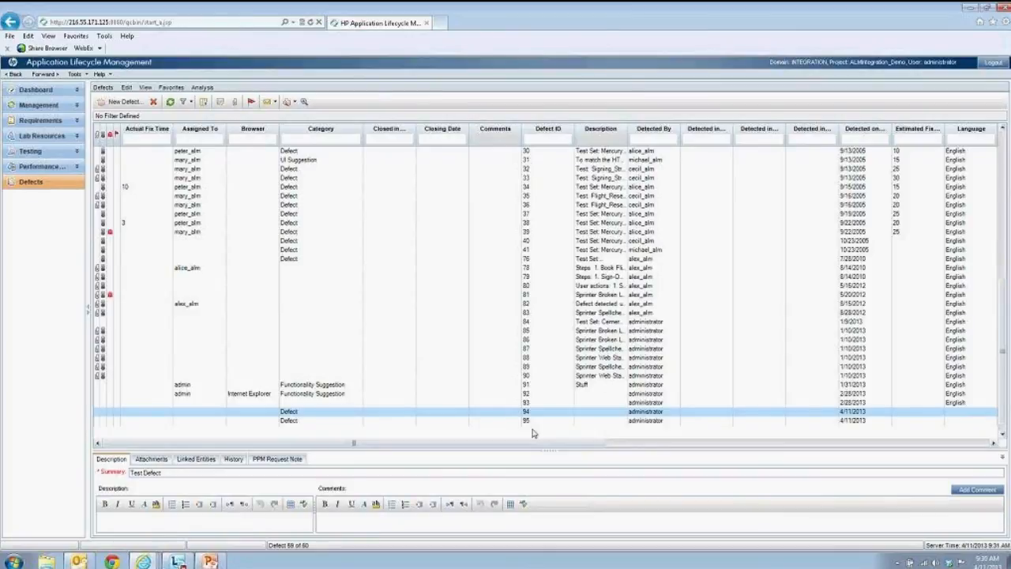
- Open the newest defect's details and check its PPM Request Id and PPM Server URL
click(532, 421)
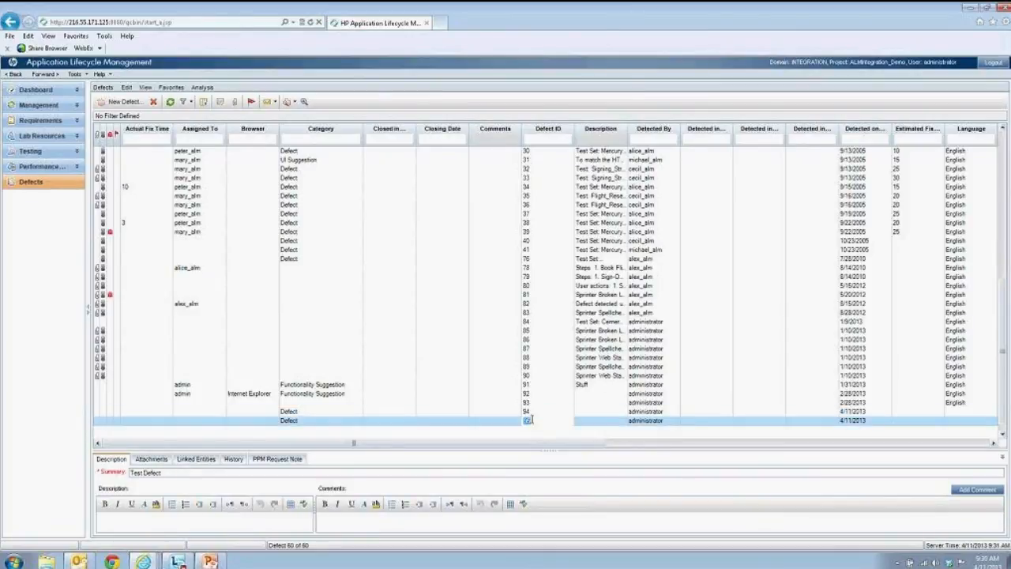
double_click(300, 421)
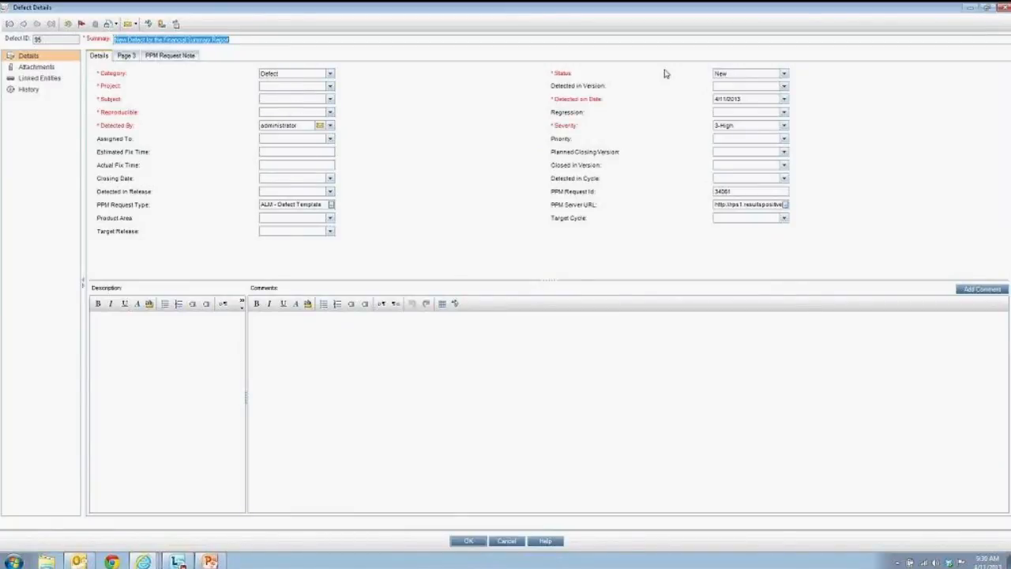
click(743, 192)
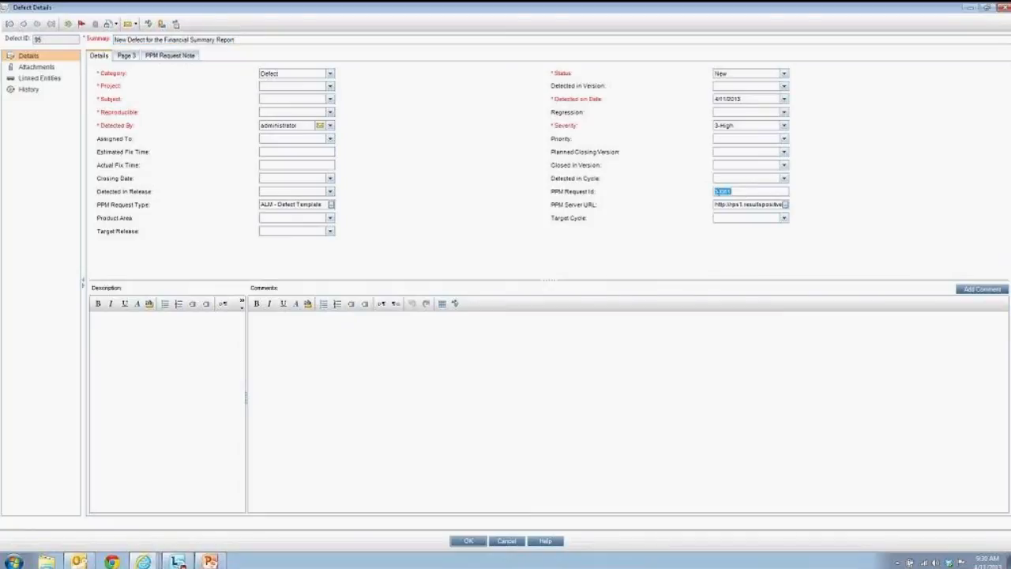
click(719, 203)
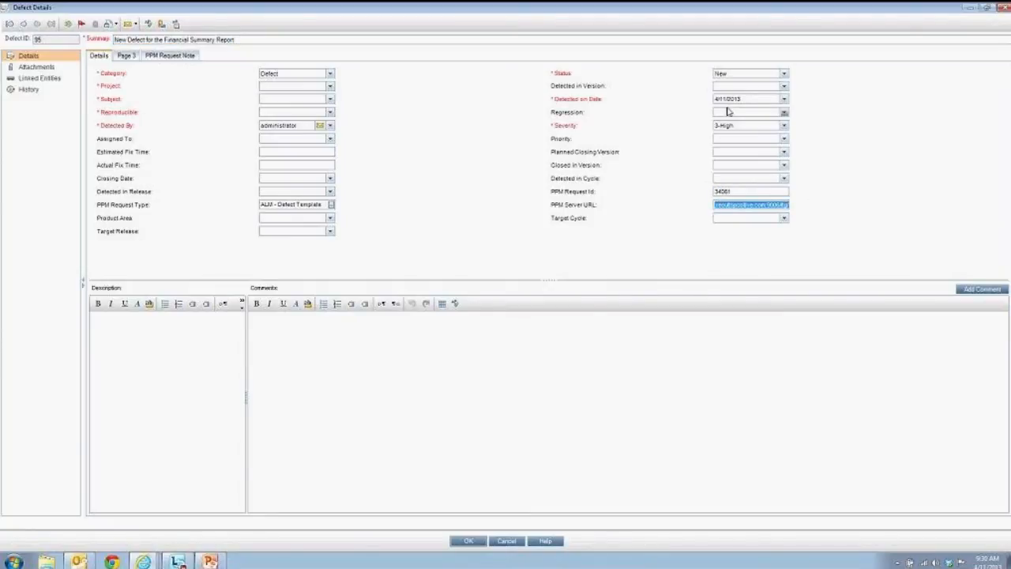
- Fill in the defect's required fields: Project Mercury Tours Web, Subject set to the root Subject folder, and Reproducible Y
click(331, 87)
click(314, 106)
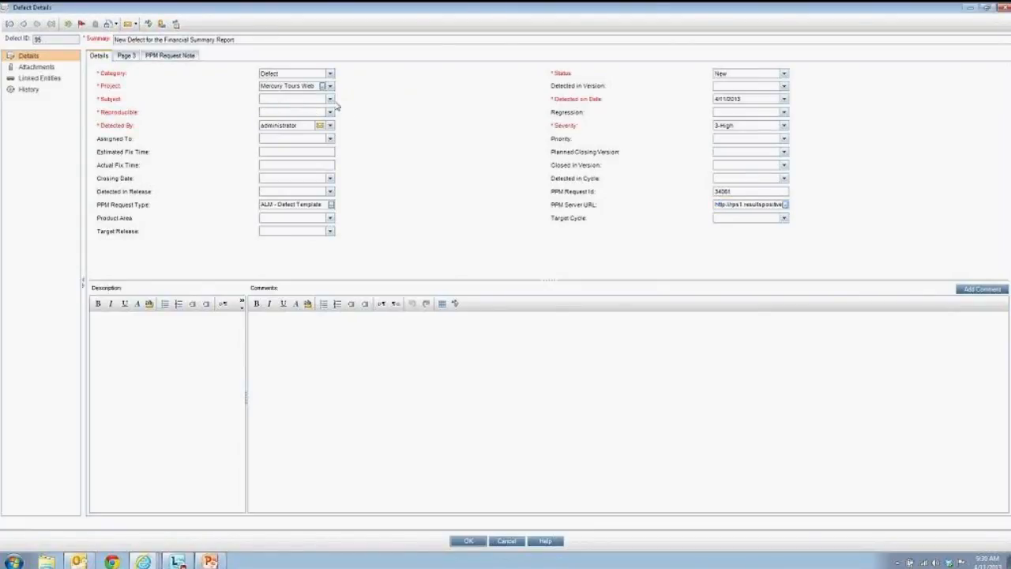
click(331, 99)
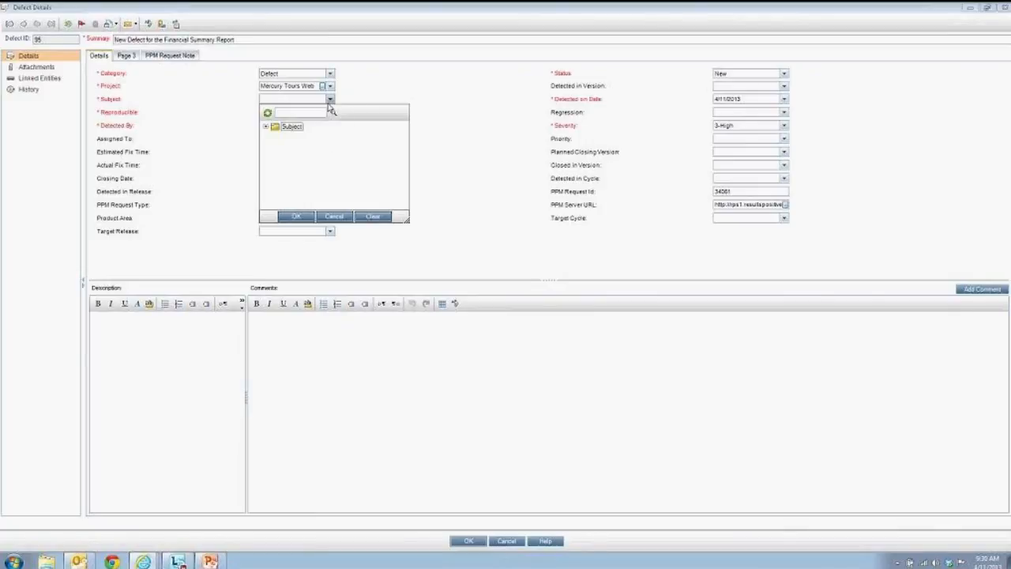
click(290, 127)
click(296, 216)
click(326, 113)
click(328, 113)
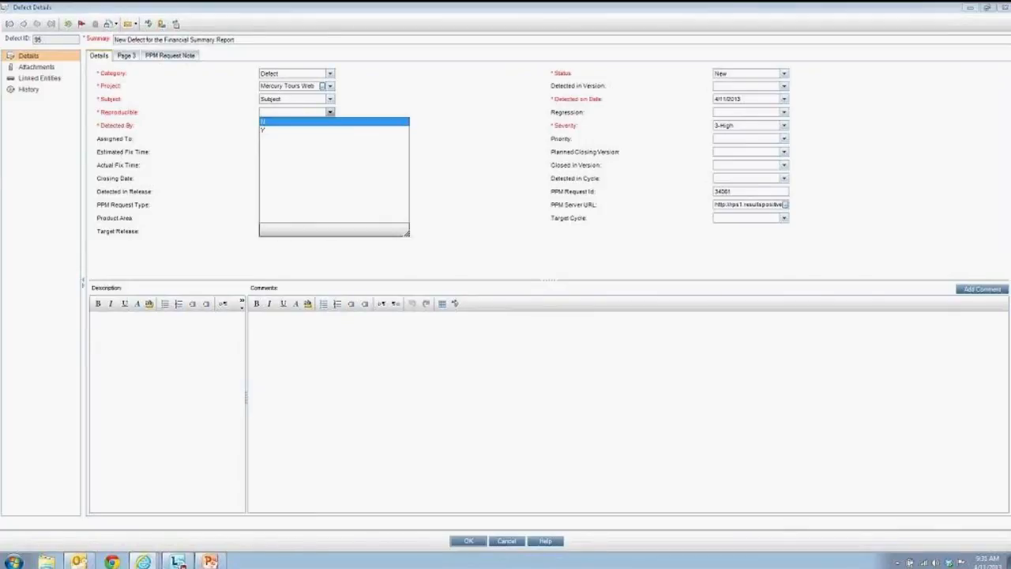
click(284, 133)
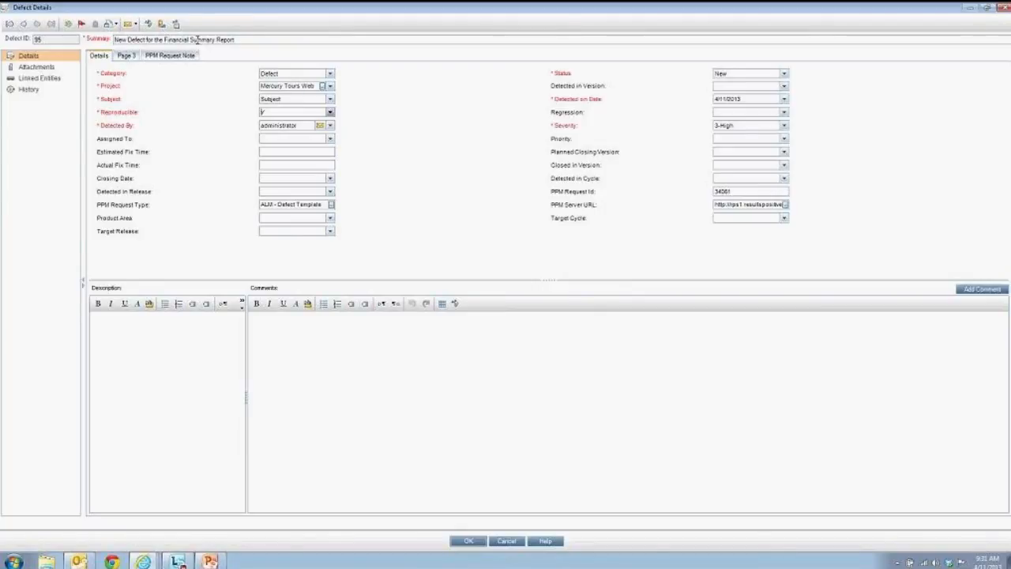
- Save the defect's changes and switch back to the defect request in Project and Portfolio Management Center
click(467, 540)
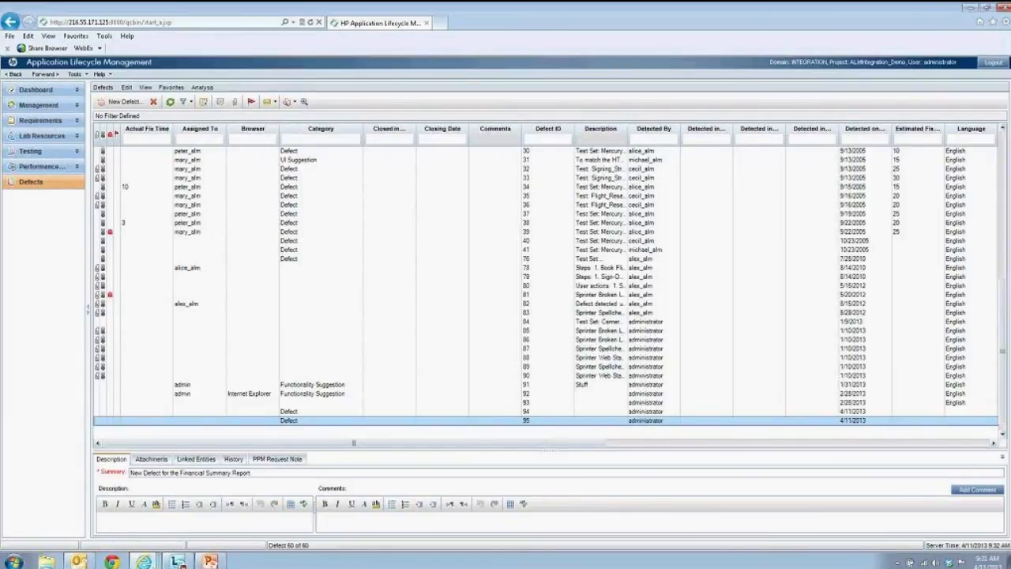
click(143, 561)
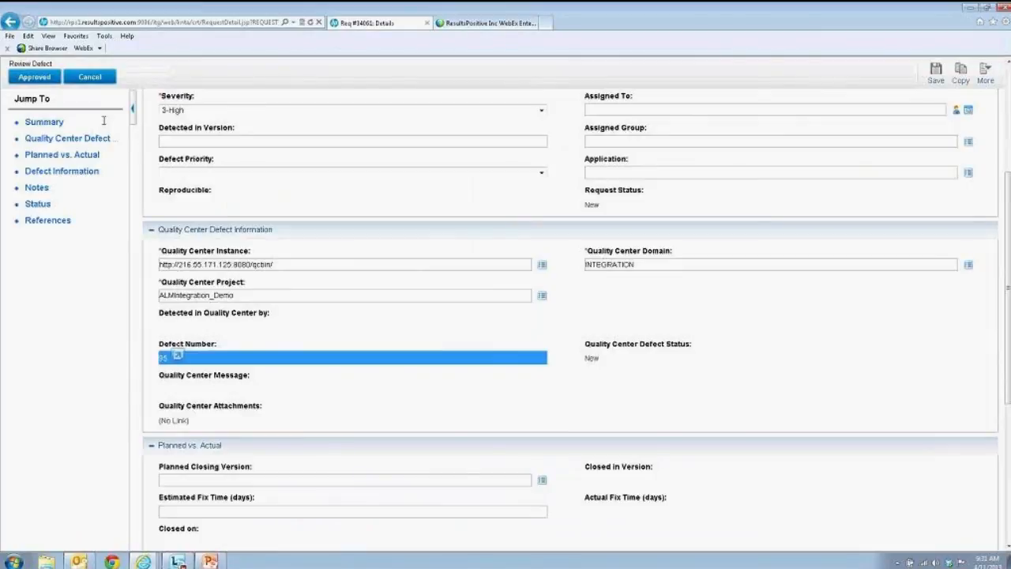
click(123, 521)
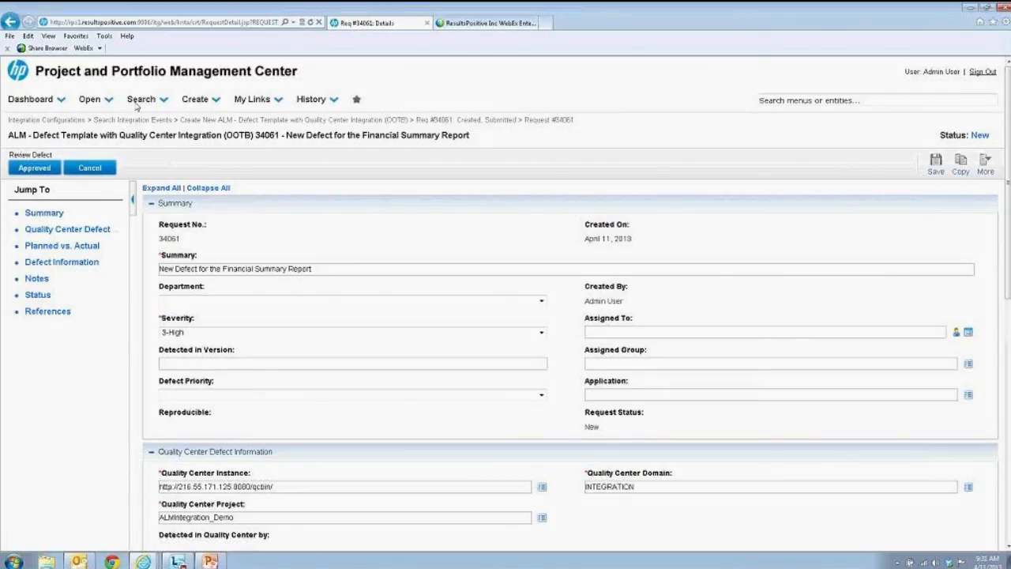
- Start creating a new request of type ALM - Request for Change (RFC)
click(201, 103)
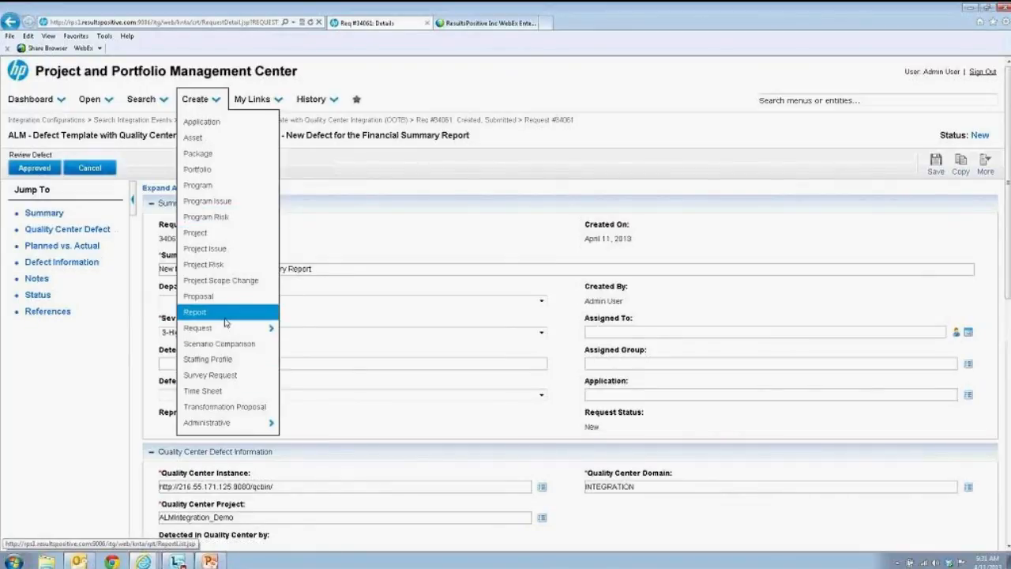
mouse_move(228, 329)
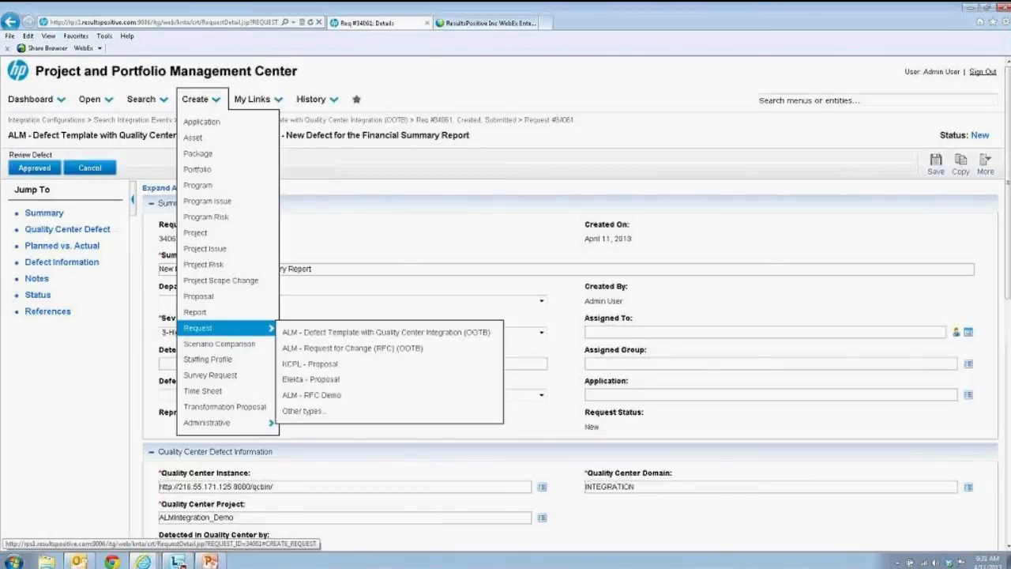
click(315, 418)
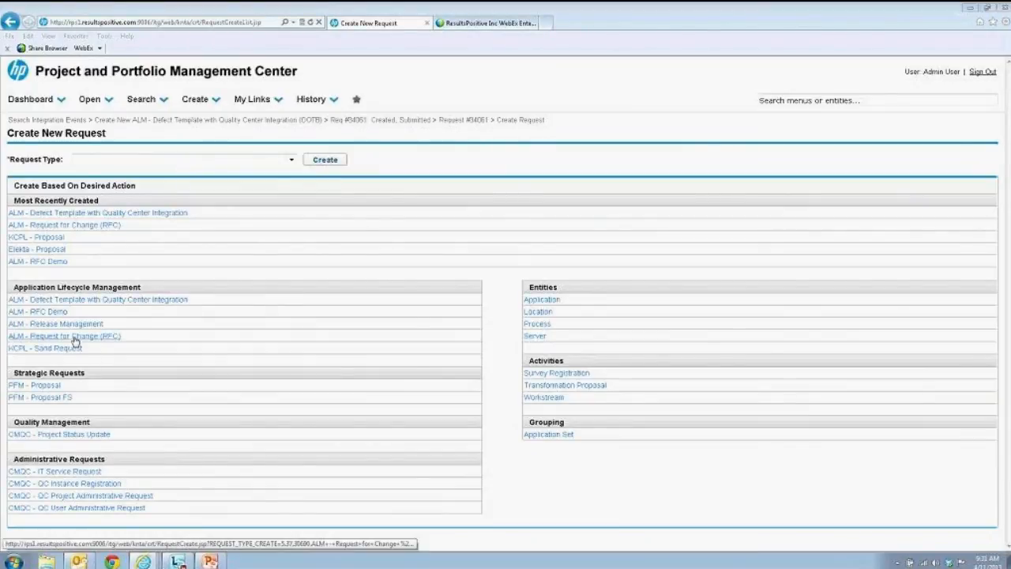
click(60, 226)
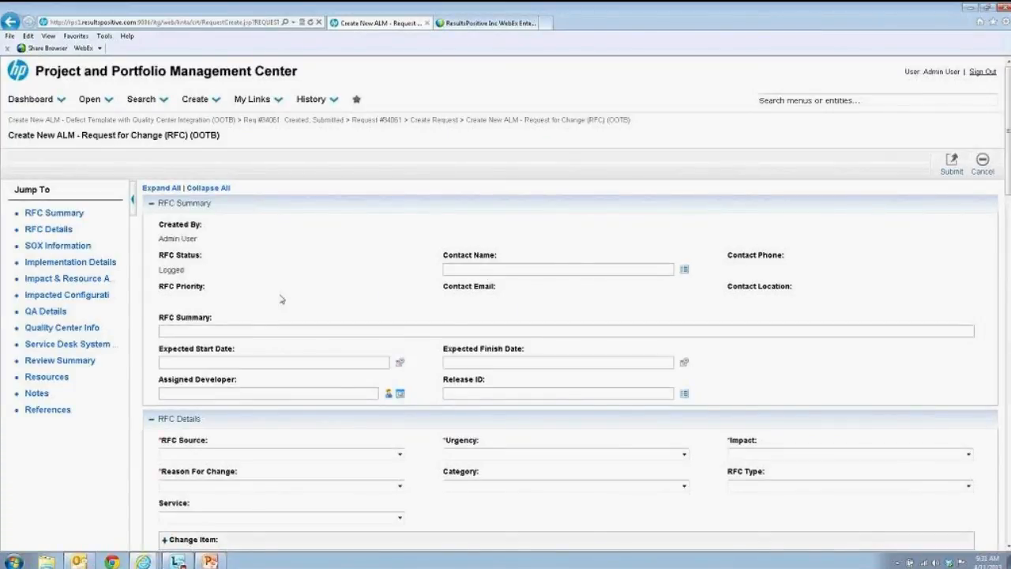
- Enter "New Enhancement Request" as the RFC Summary and try to submit the request
scroll(282, 299, down, 2)
scroll(281, 300, up, 1)
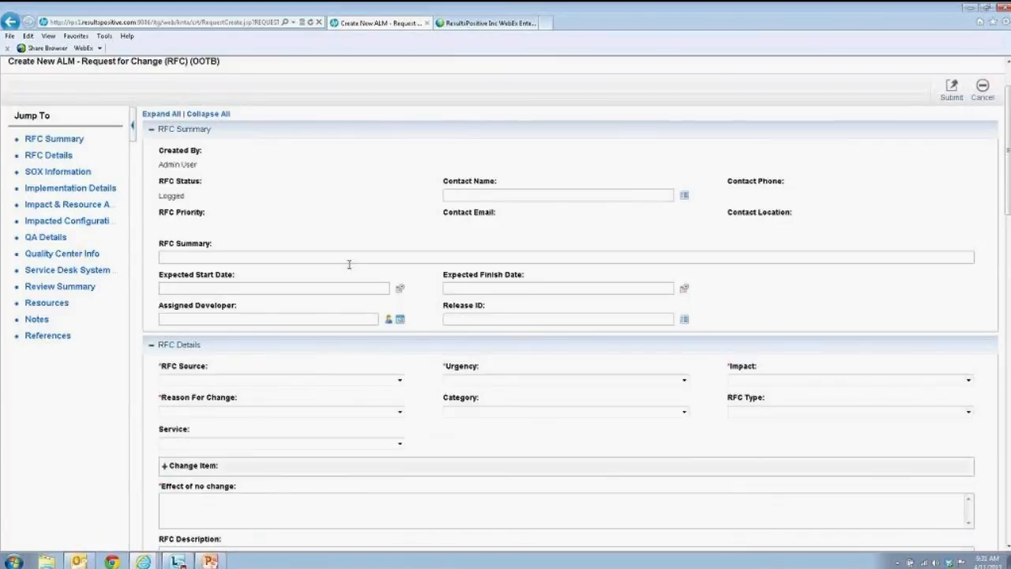
click(197, 258)
text(New Enhancemen)
text(Request)
click(951, 88)
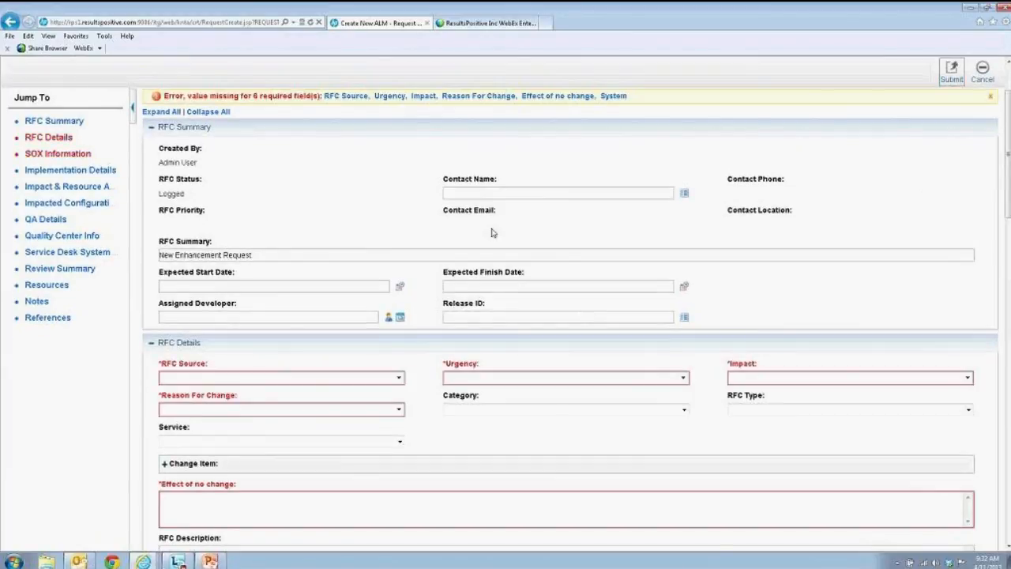
- Set Urgency to High, Impact to Medium, Reason For Change to Enhancements and Effect of no change to NA, and try submitting again
click(399, 377)
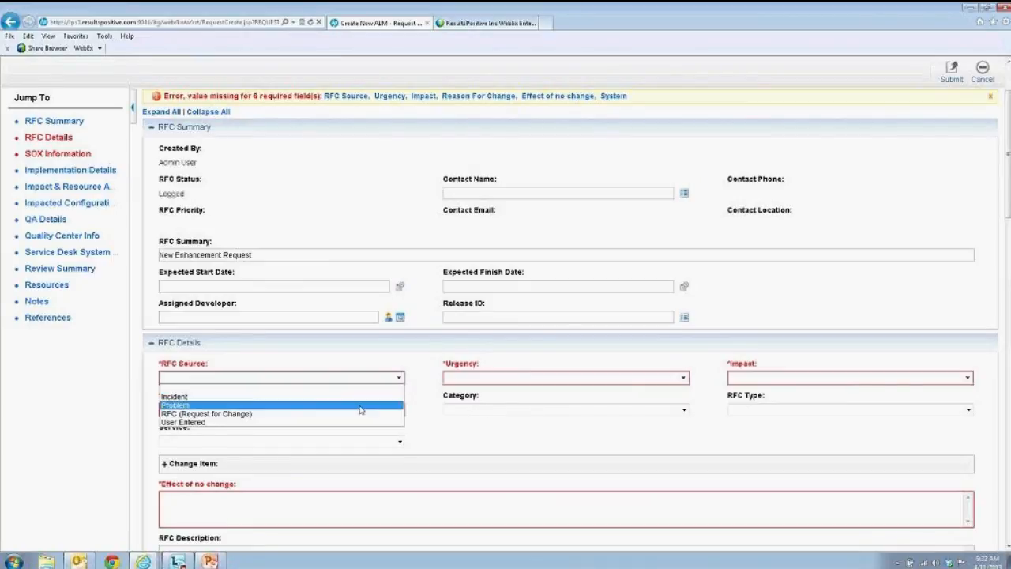
click(489, 399)
click(684, 380)
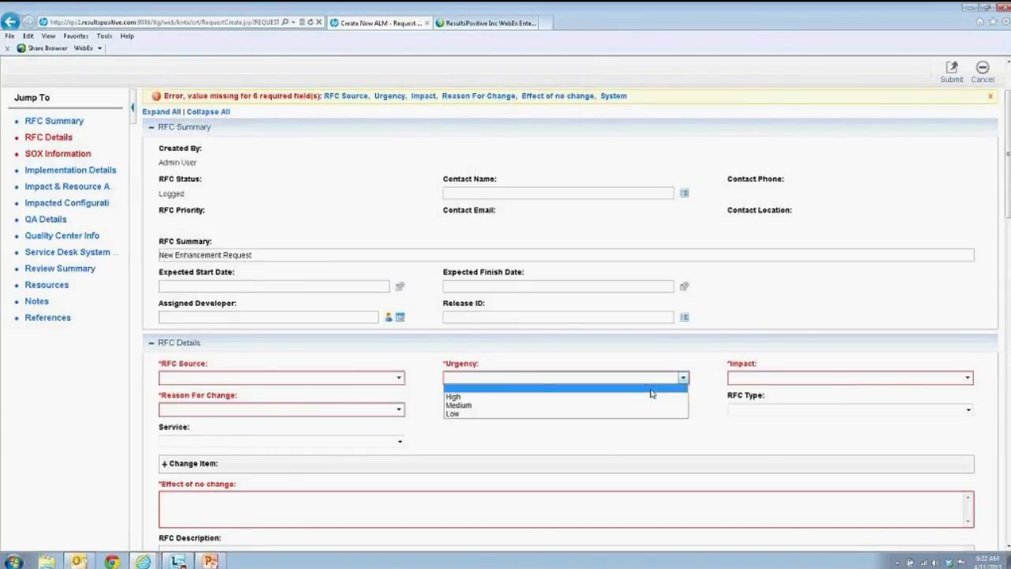
click(655, 398)
click(968, 378)
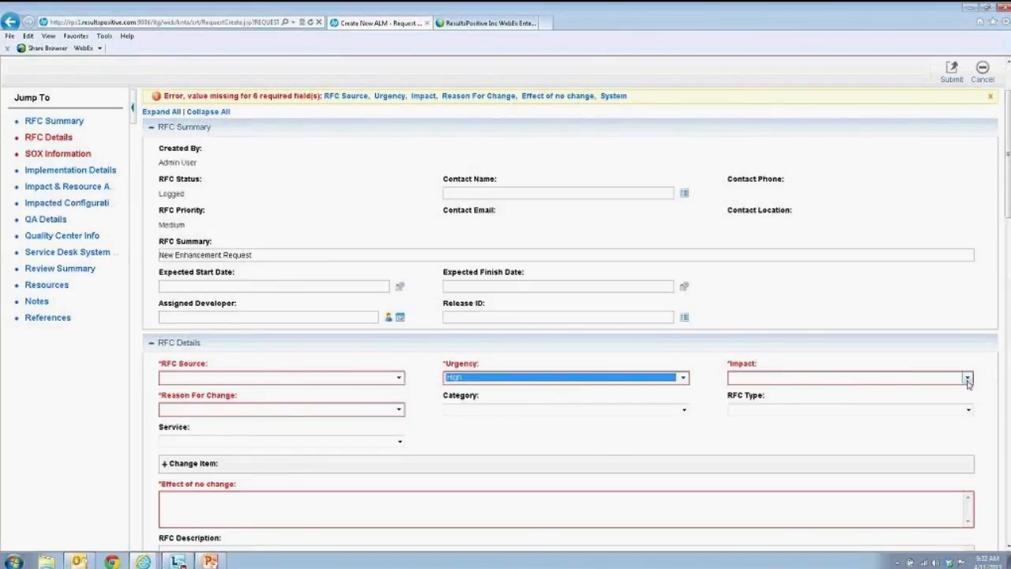
click(863, 407)
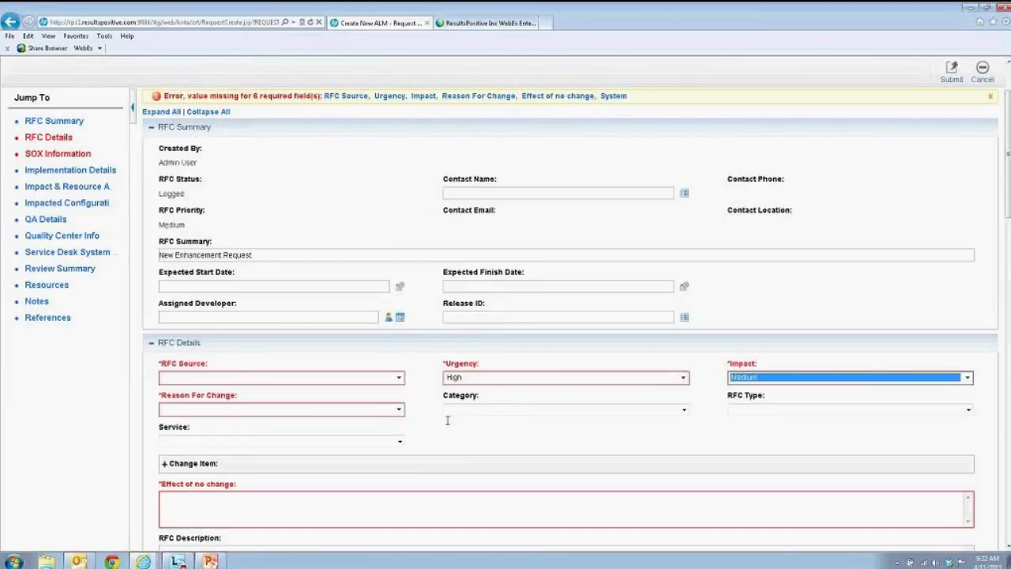
click(284, 410)
click(283, 439)
click(245, 506)
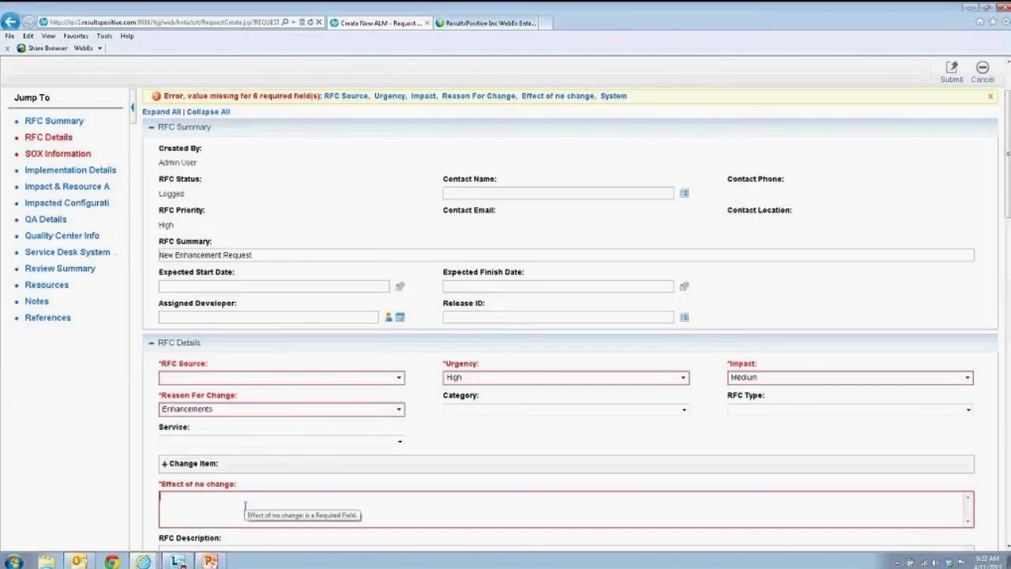
text(NA)
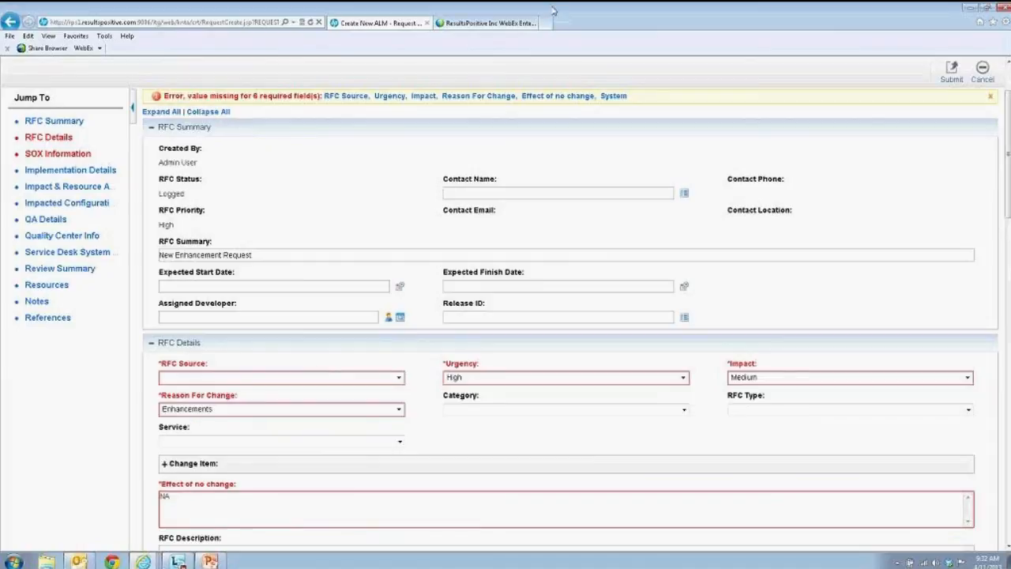
click(952, 71)
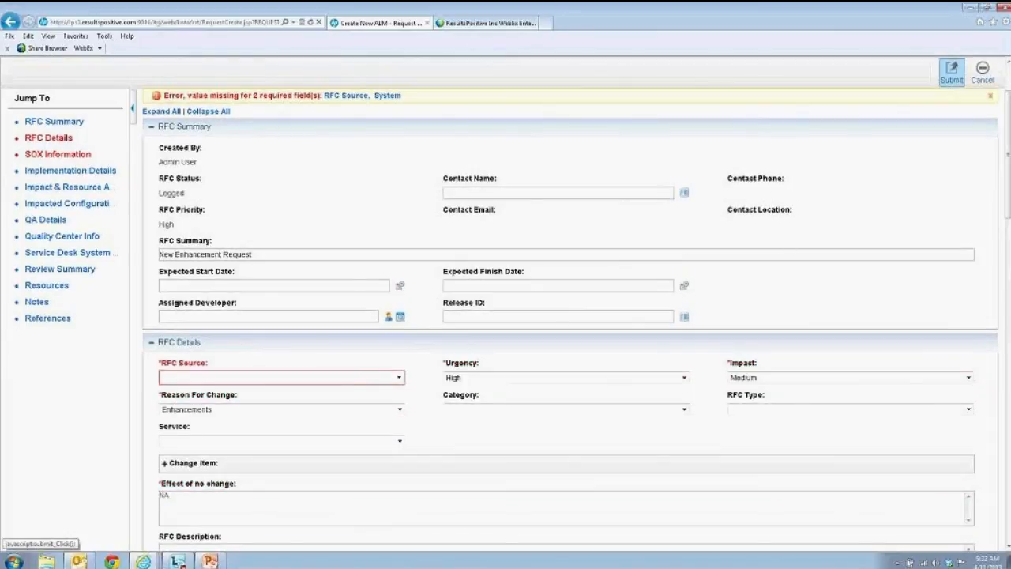
- Set RFC Source to Problem, choose a System in the SOX Information section, and submit the request
click(399, 377)
click(328, 404)
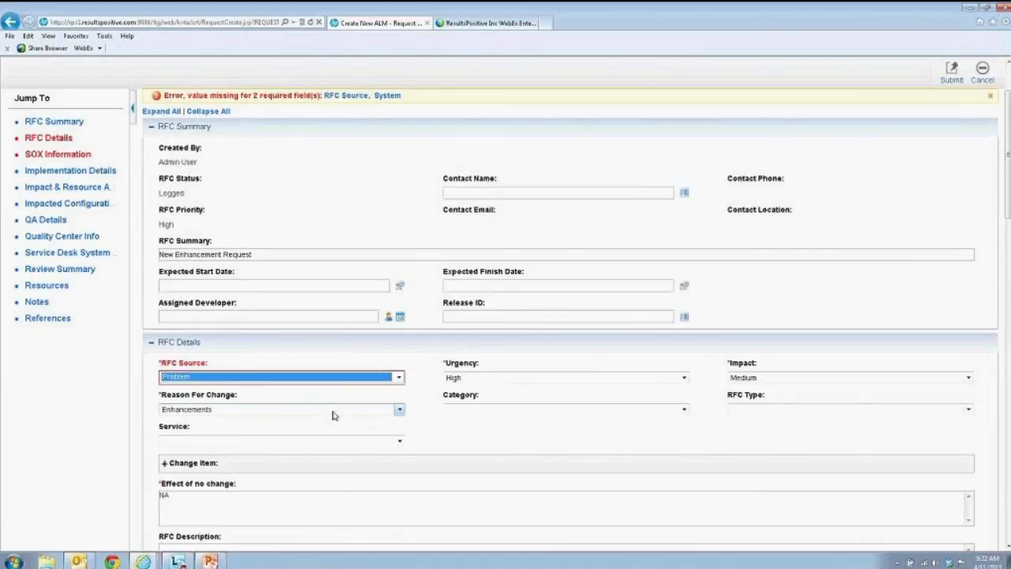
scroll(328, 411, down, 4)
scroll(333, 414, down, 4)
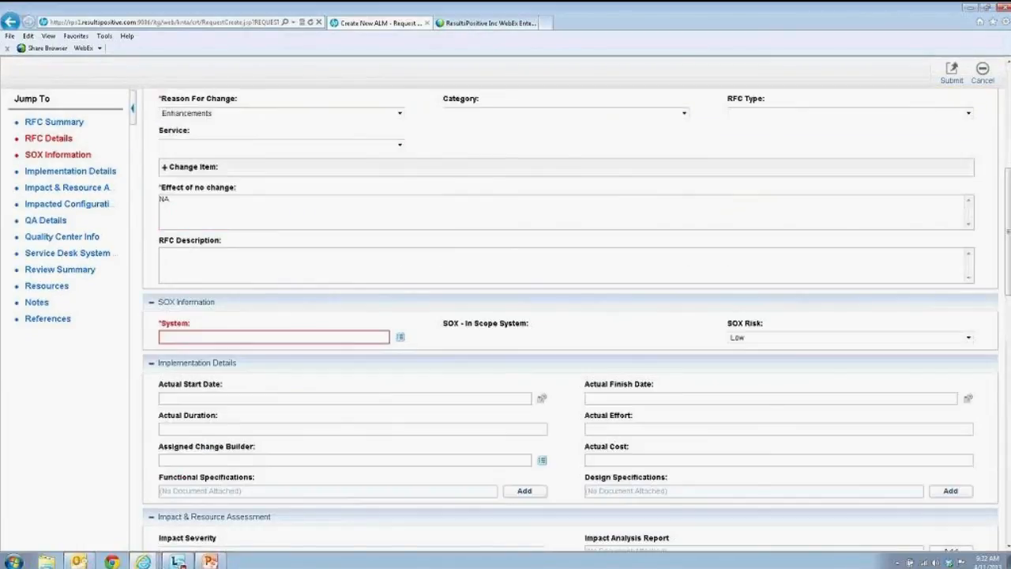
click(400, 336)
click(368, 310)
click(950, 166)
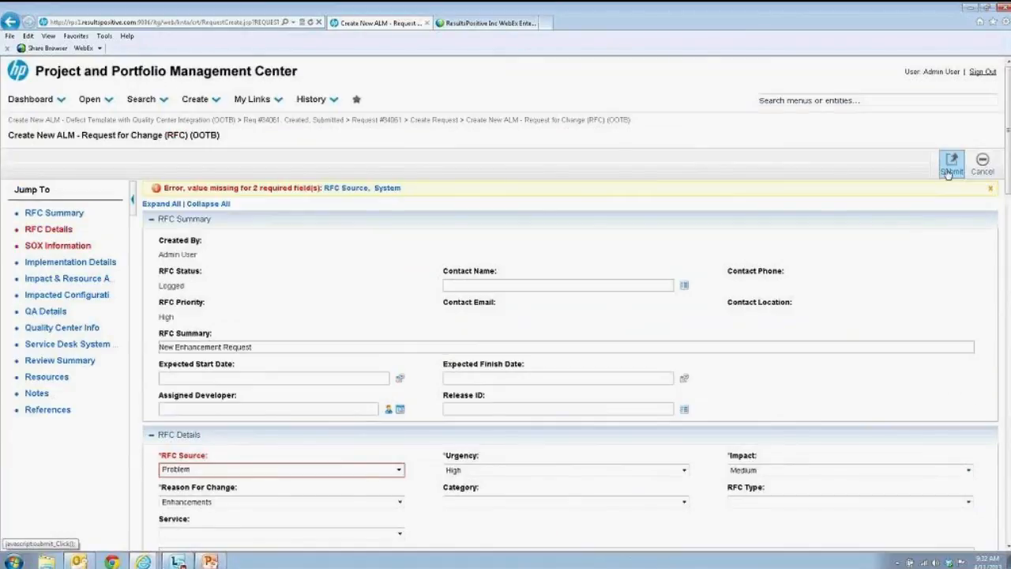
click(950, 168)
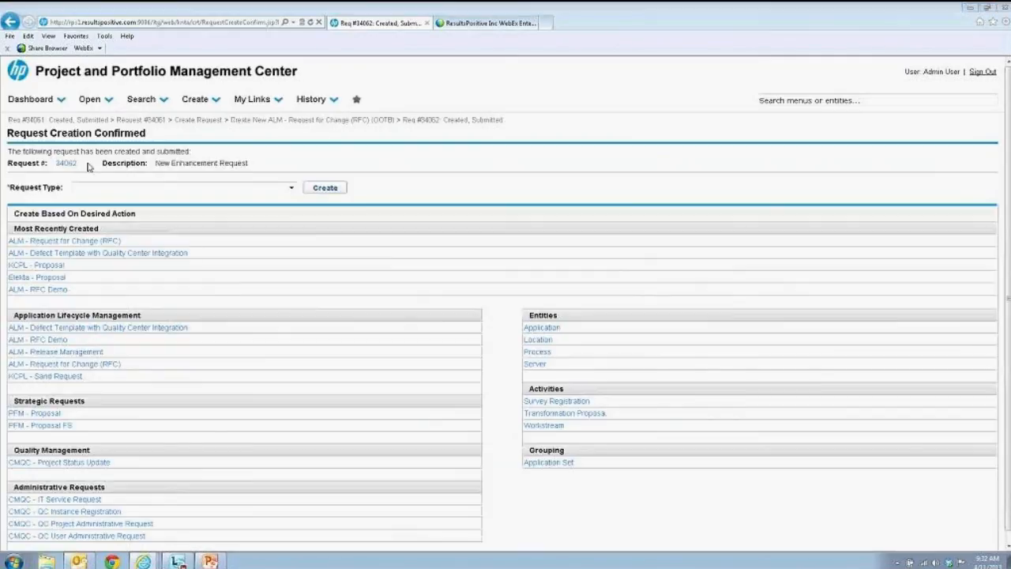
- Open the newly created RFC and display the graphical view of its workflow in a maximized window
click(66, 163)
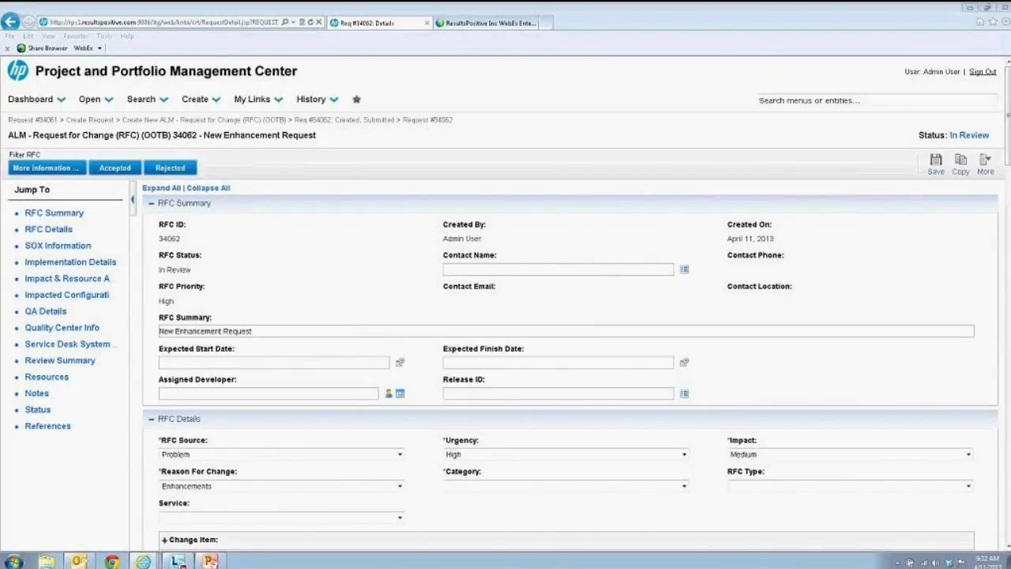
drag(1009, 111, 1007, 466)
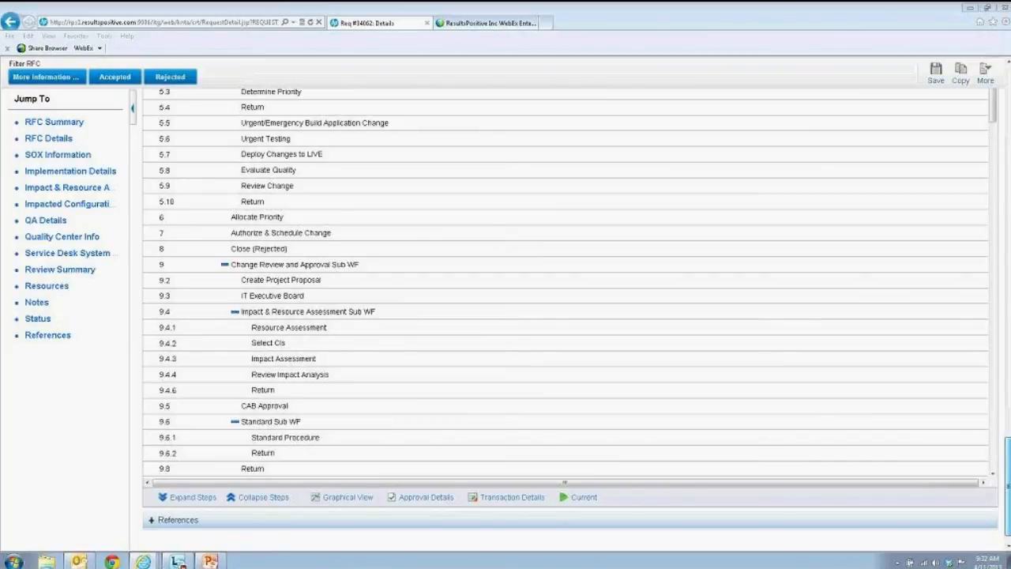
click(347, 497)
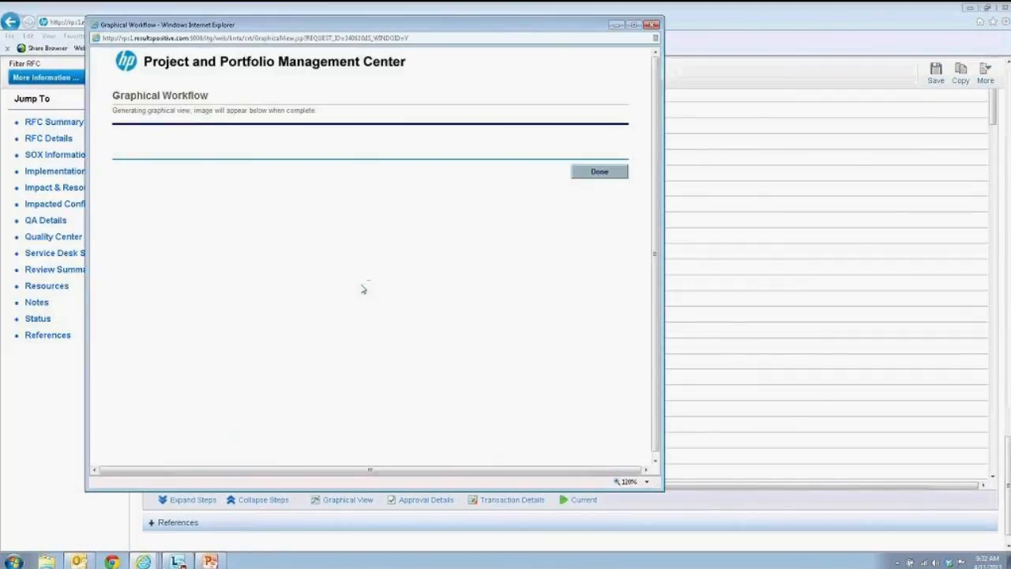
click(636, 29)
- Examine the RFC workflow diagram from Filter Request to the closing steps, and close the graphical view
scroll(371, 276, down, 3)
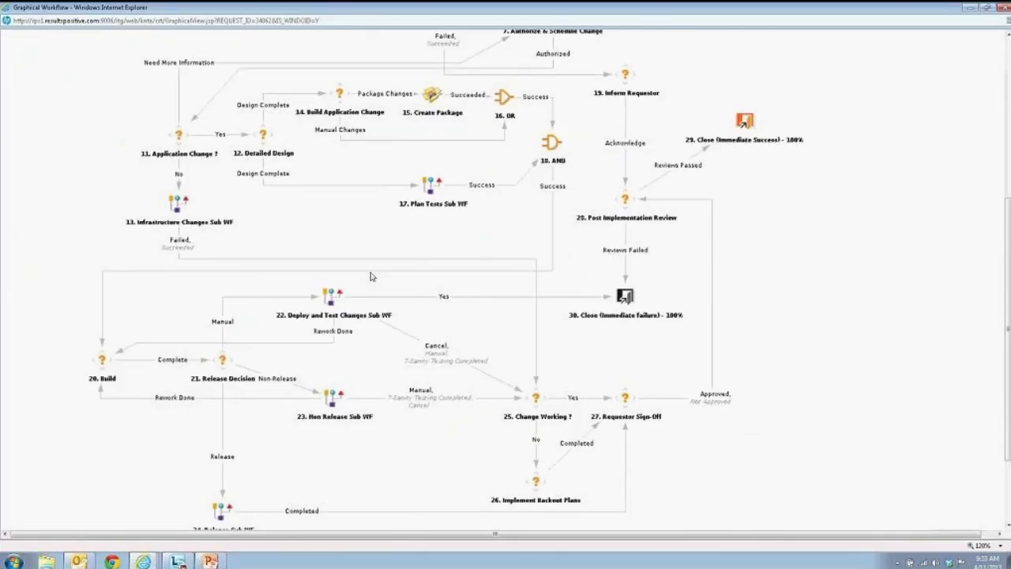
scroll(305, 254, up, 3)
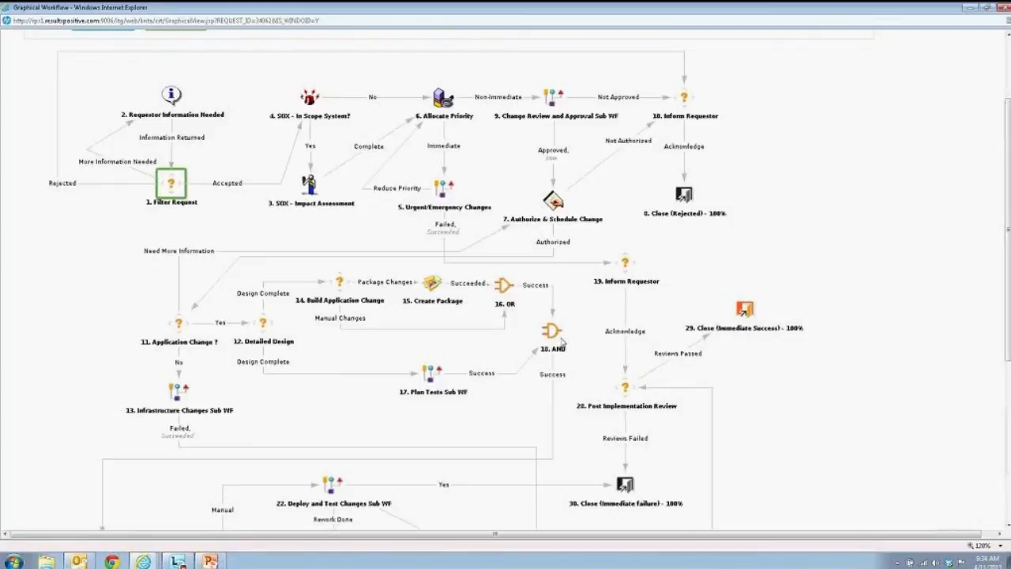
scroll(561, 341, down, 2)
scroll(562, 341, down, 2)
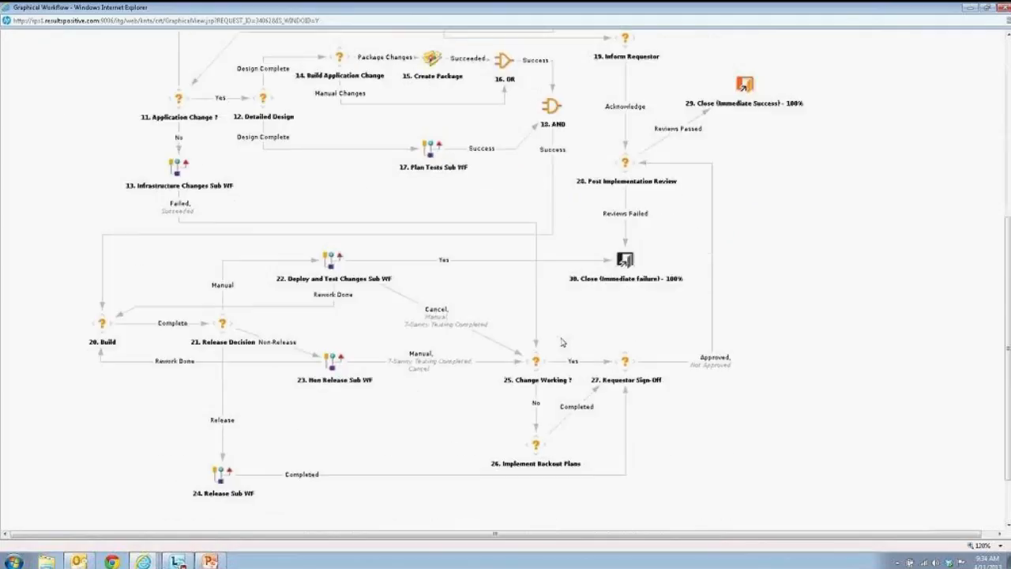
scroll(562, 341, up, 3)
scroll(562, 341, down, 6)
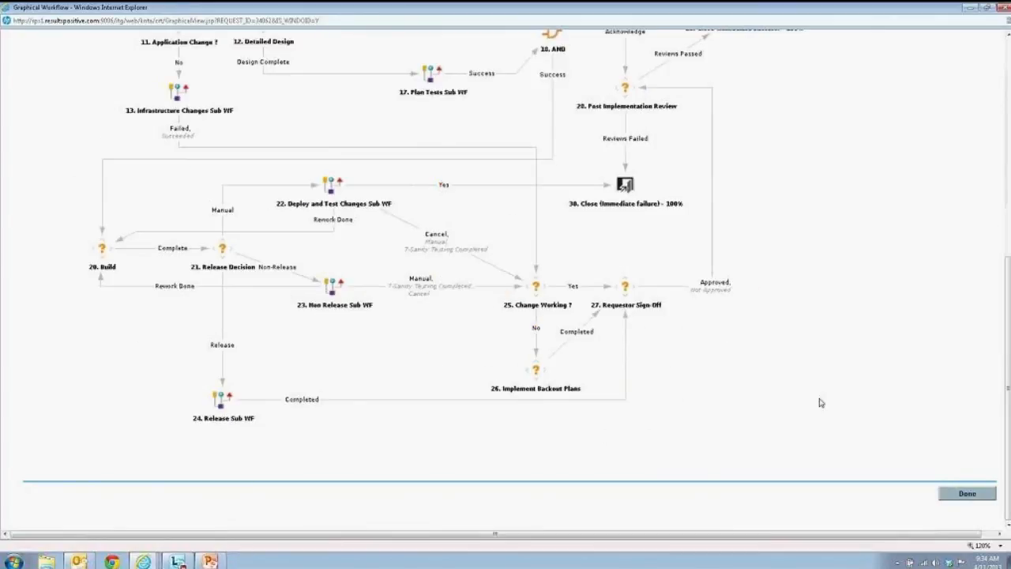
click(967, 493)
- Set the RFC's required Category to Significant and accept the RFC in its Filter RFC step
scroll(294, 230, up, 2)
scroll(294, 230, up, 5)
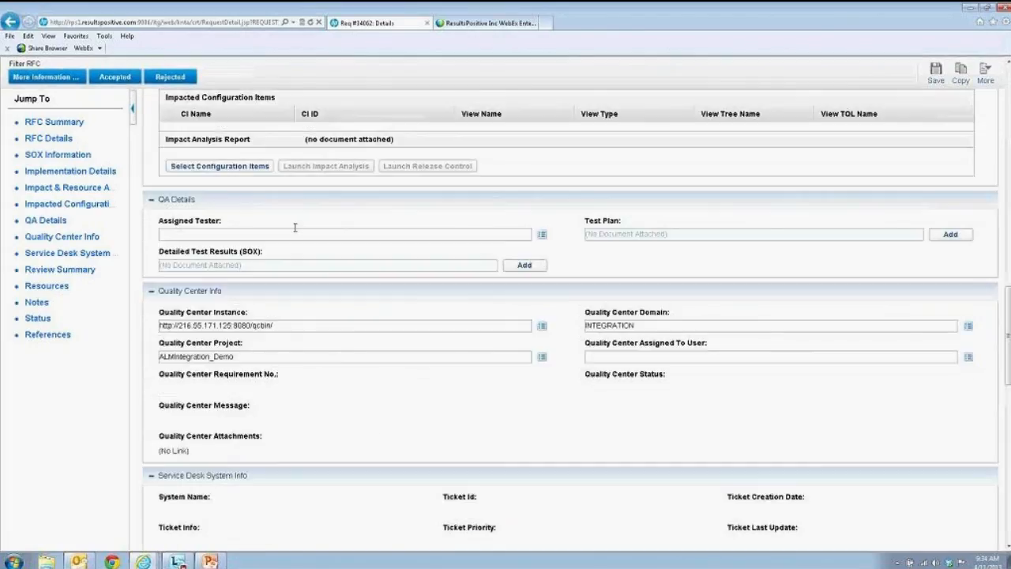
scroll(294, 228, up, 10)
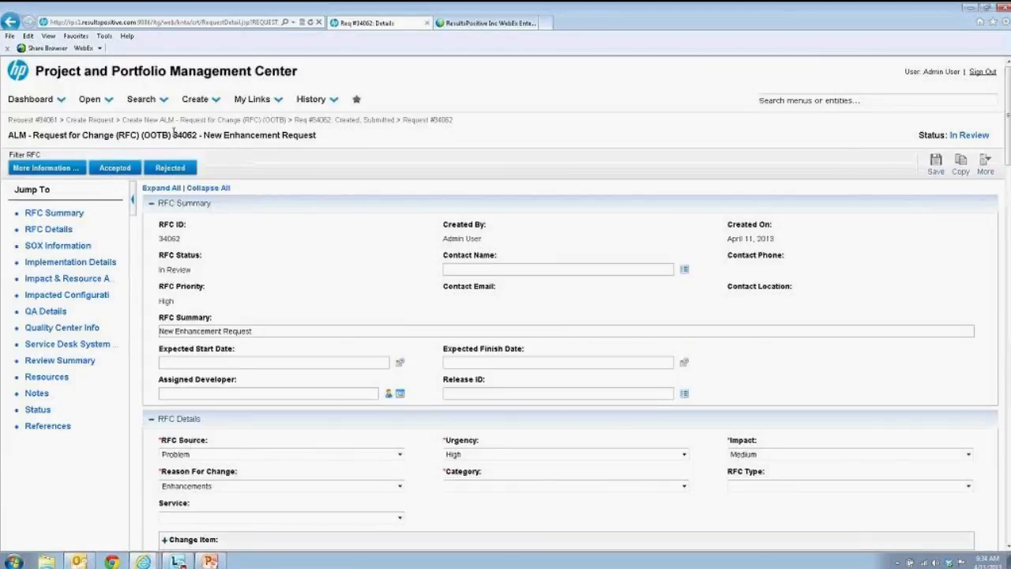
click(118, 169)
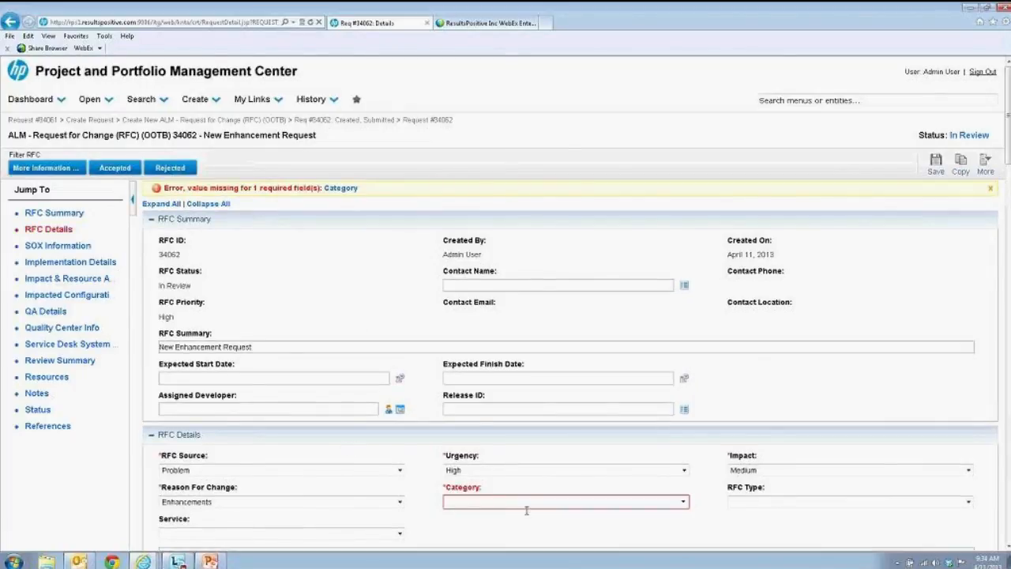
click(673, 502)
click(564, 514)
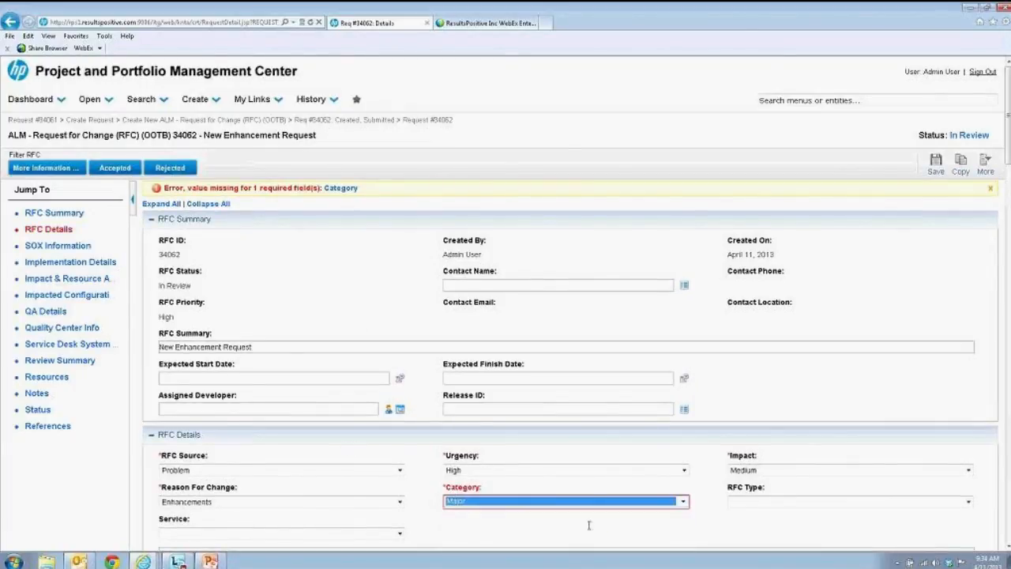
click(553, 502)
click(530, 525)
click(111, 169)
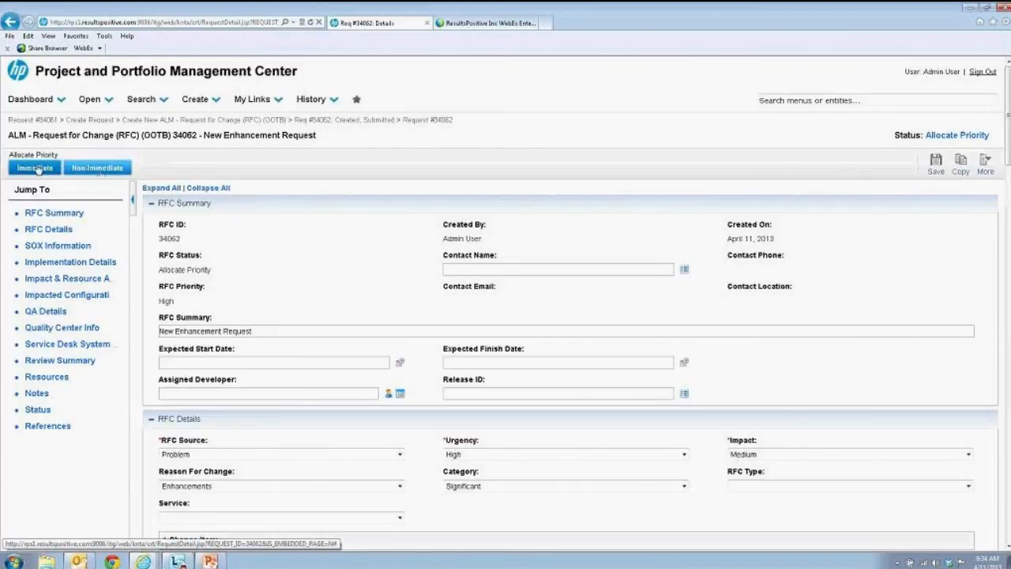
- Allocate the RFC a Non-Immediate priority and complete its resource assessment
click(103, 168)
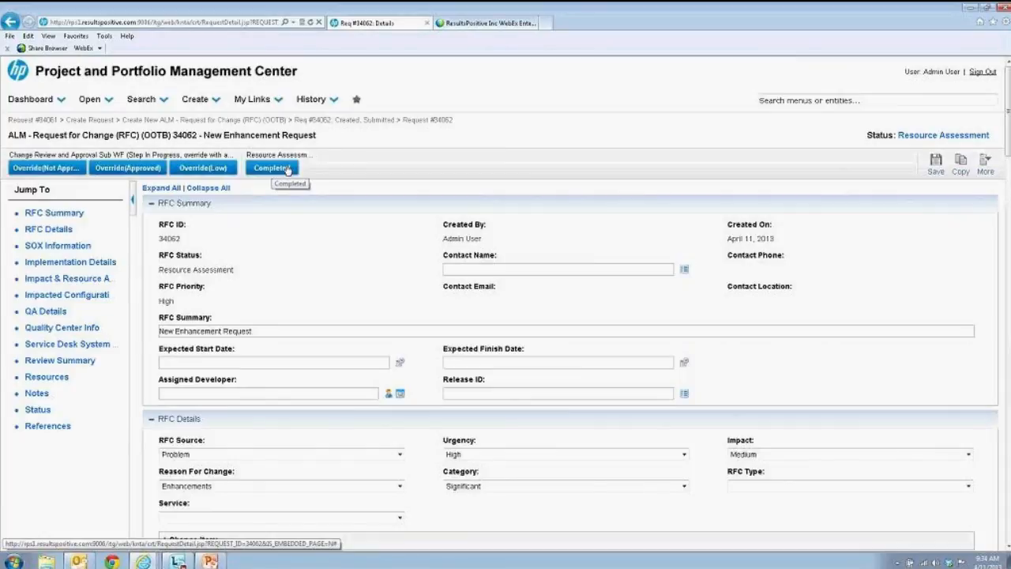
click(272, 167)
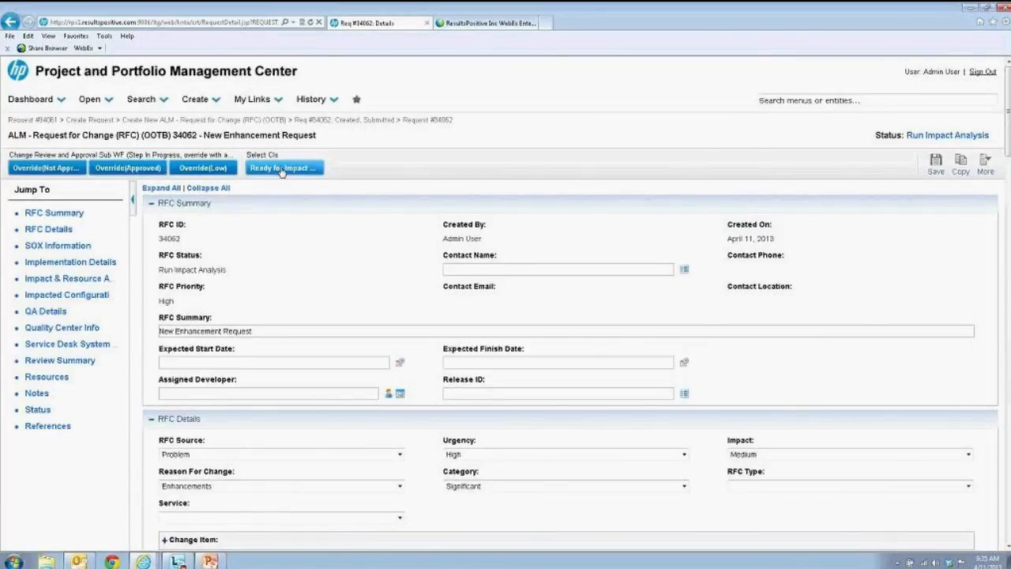
- Move the RFC on as ready for impact analysis with Impact Severity set to Critical
click(282, 169)
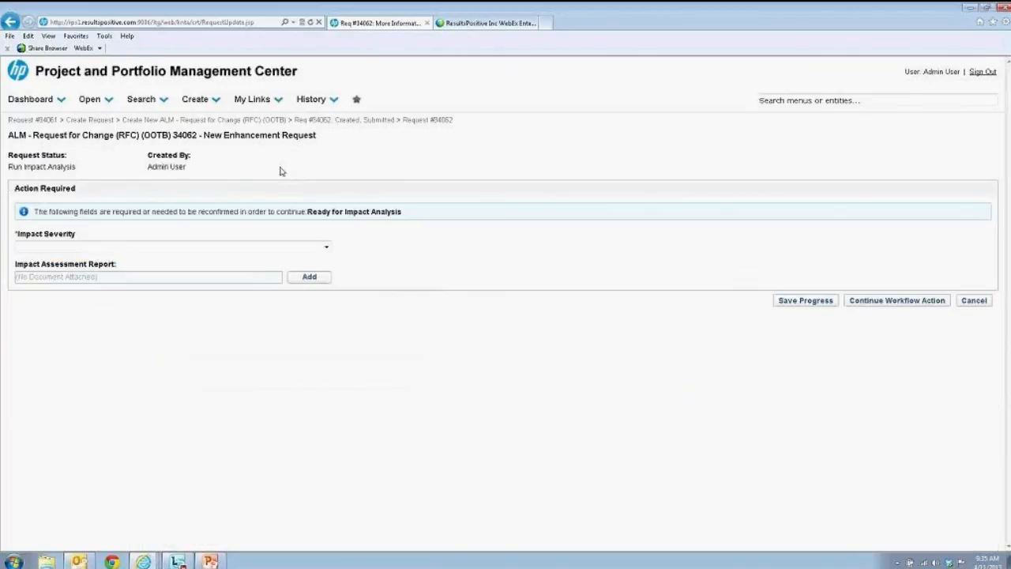
click(324, 248)
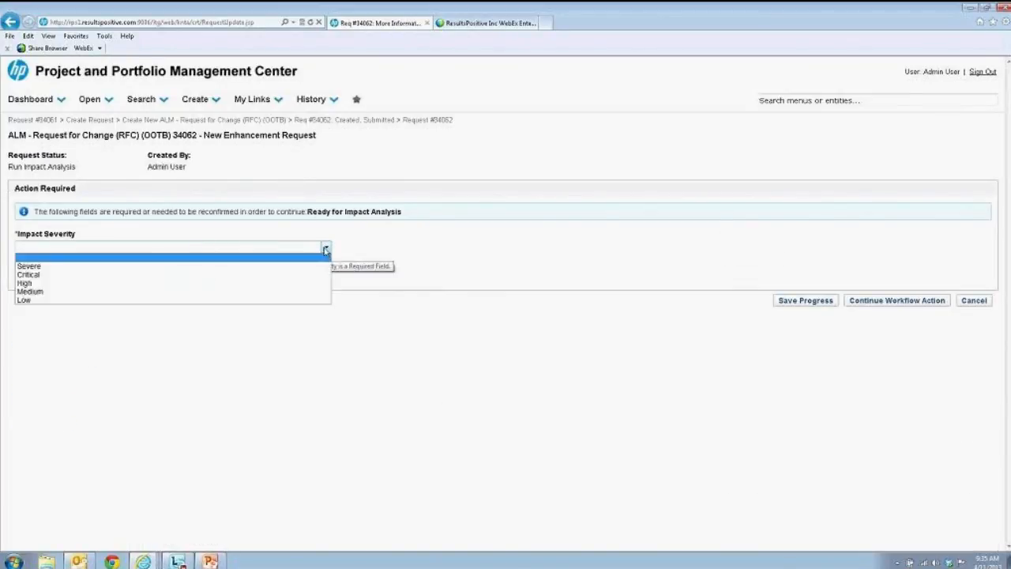
click(225, 275)
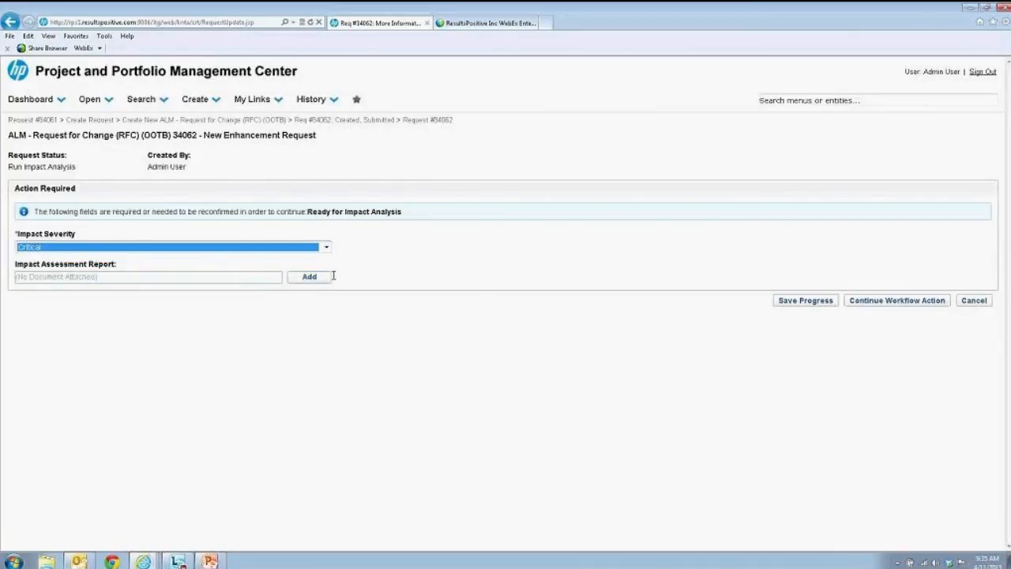
click(877, 303)
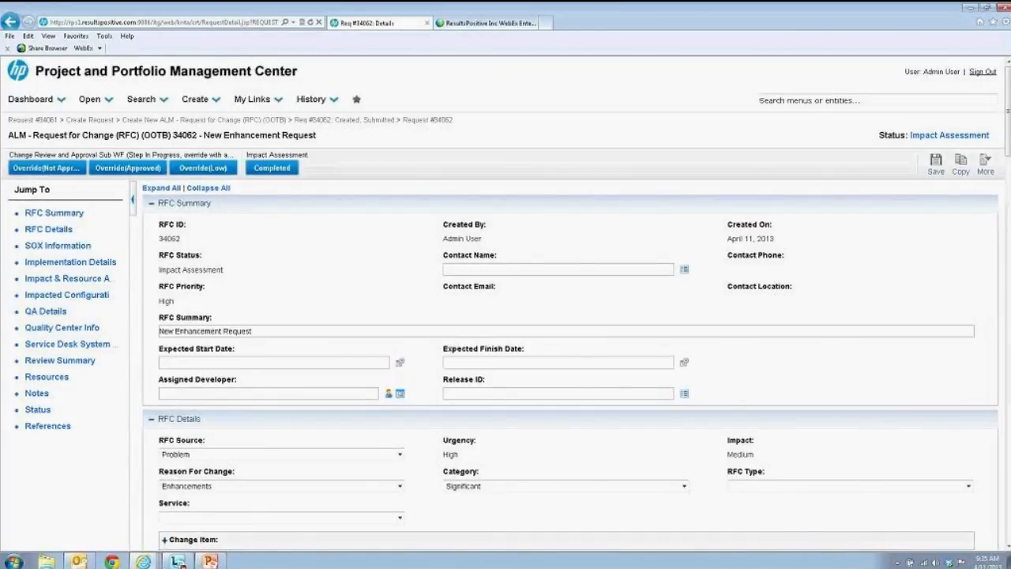
- Complete the RFC's impact assessment and impact analysis review, and approve it in the CAB Approval step
click(272, 168)
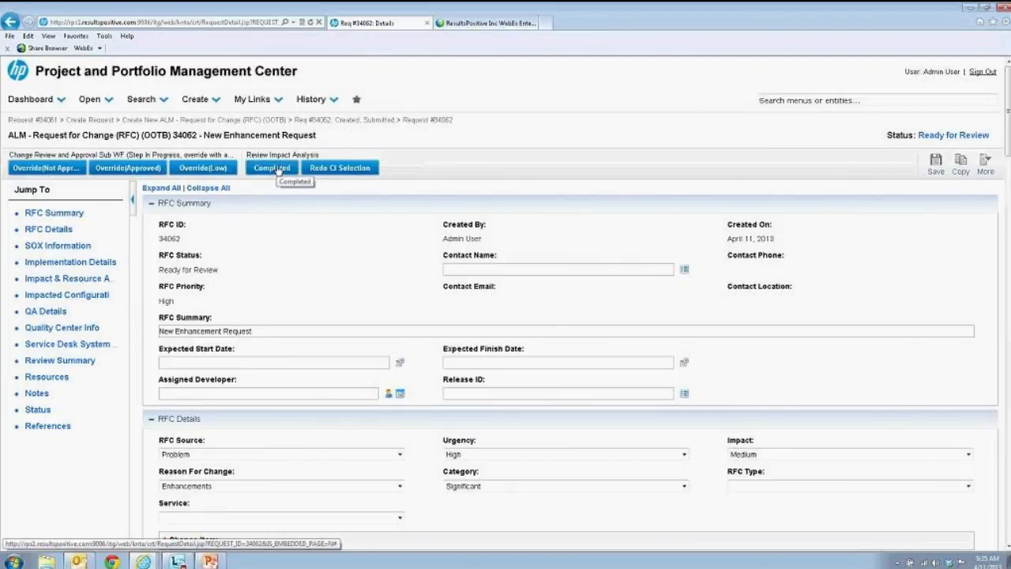
click(282, 172)
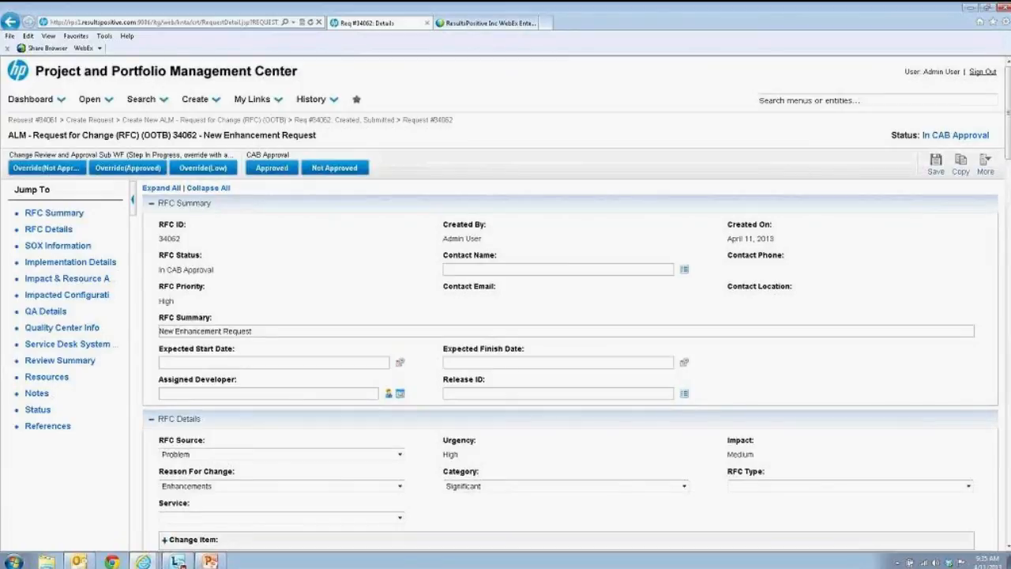
click(269, 168)
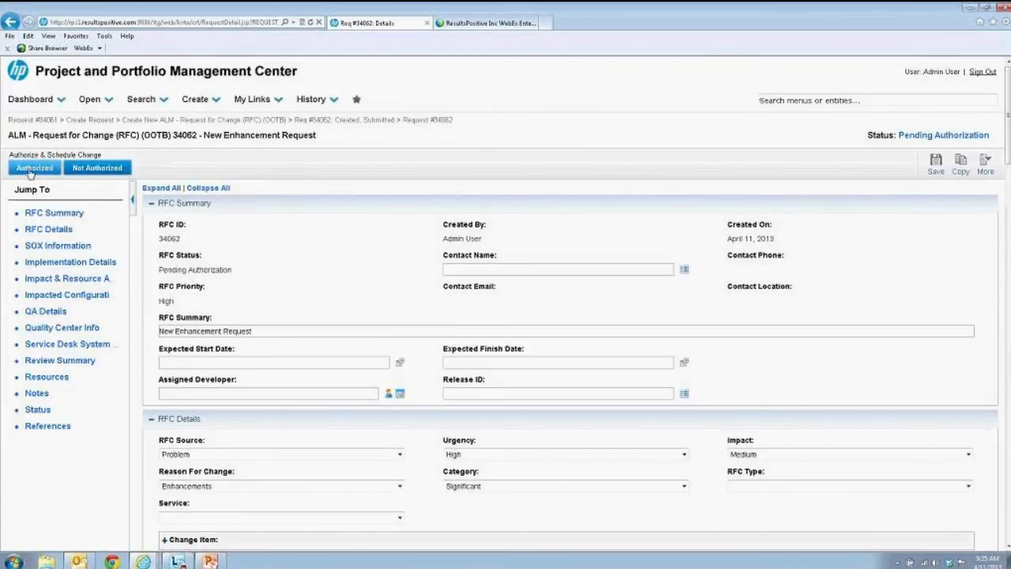
- Authorize the change with Authorized By set to admin and an Authorization Date of April 11, 2013, and continue the workflow
click(32, 170)
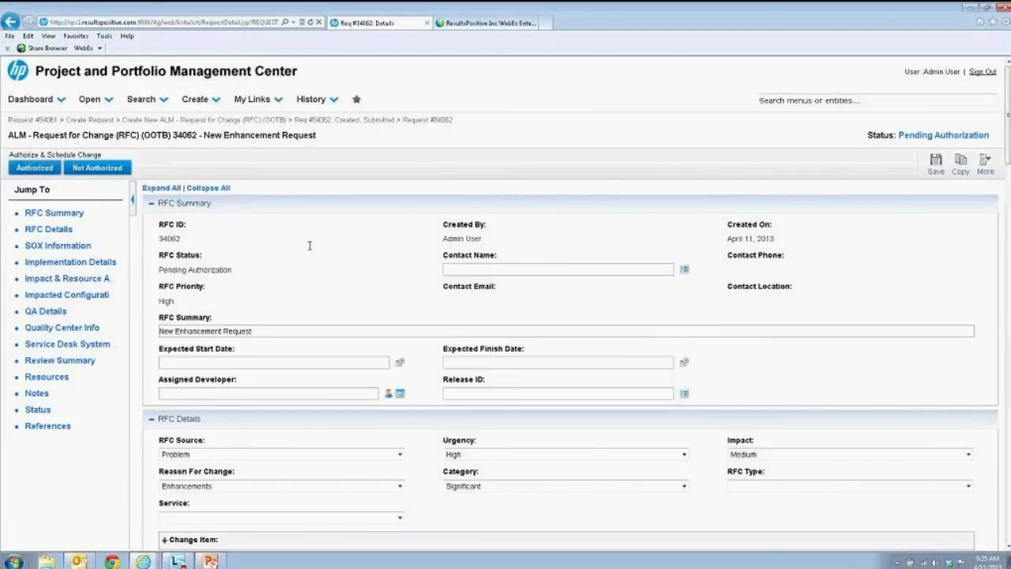
click(223, 248)
text(admin)
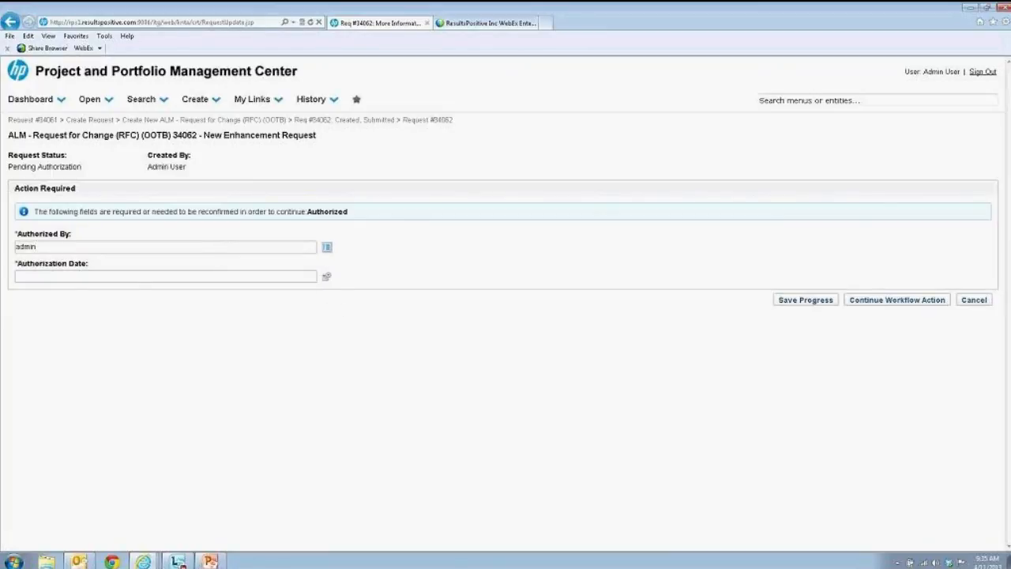
click(67, 276)
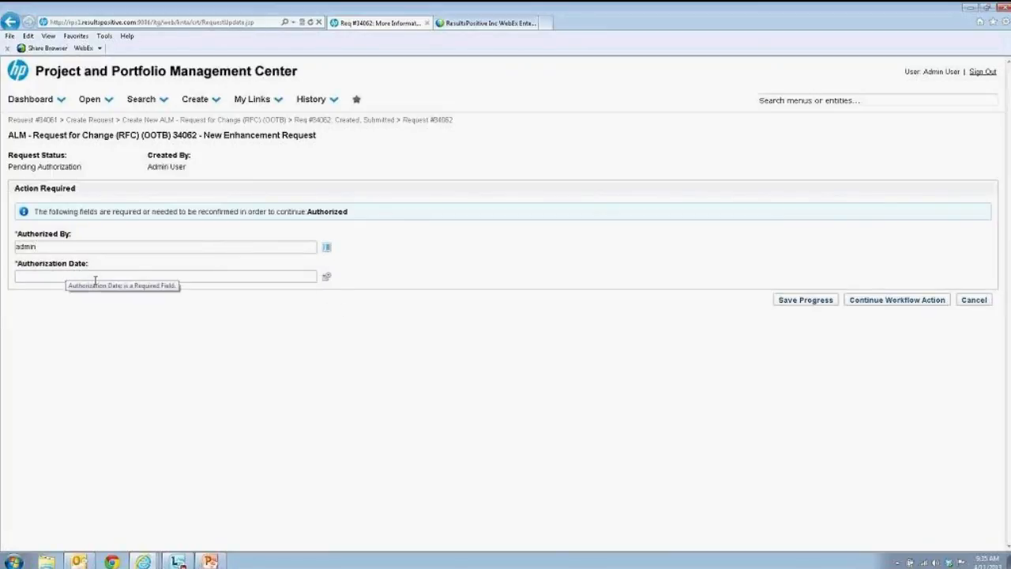
text(11)
key(Tab)
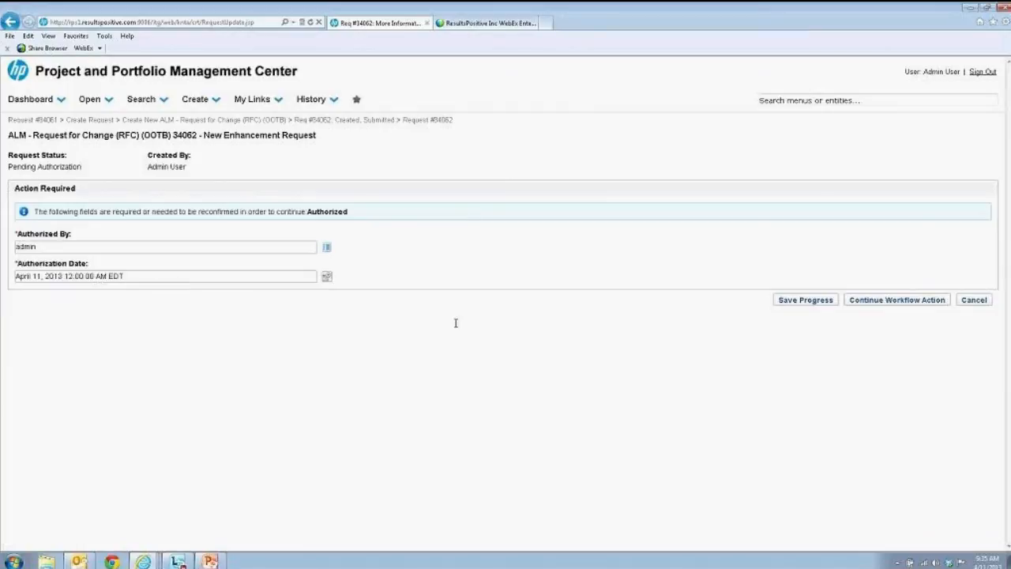
click(898, 300)
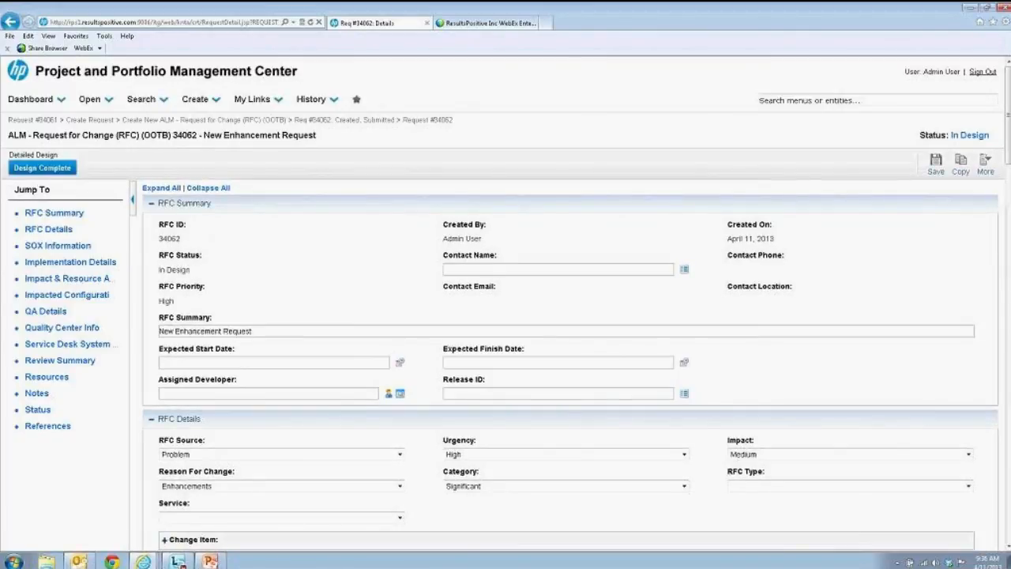
- Mark the RFC's detailed design as complete and check the requirement number in its Quality Center Info section
click(27, 168)
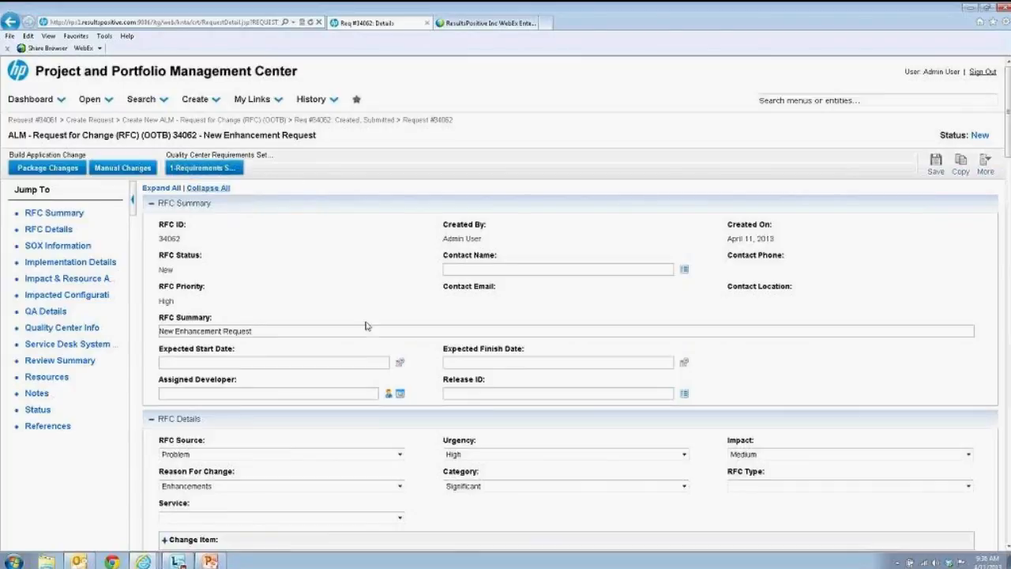
scroll(366, 324, down, 2)
scroll(366, 324, down, 8)
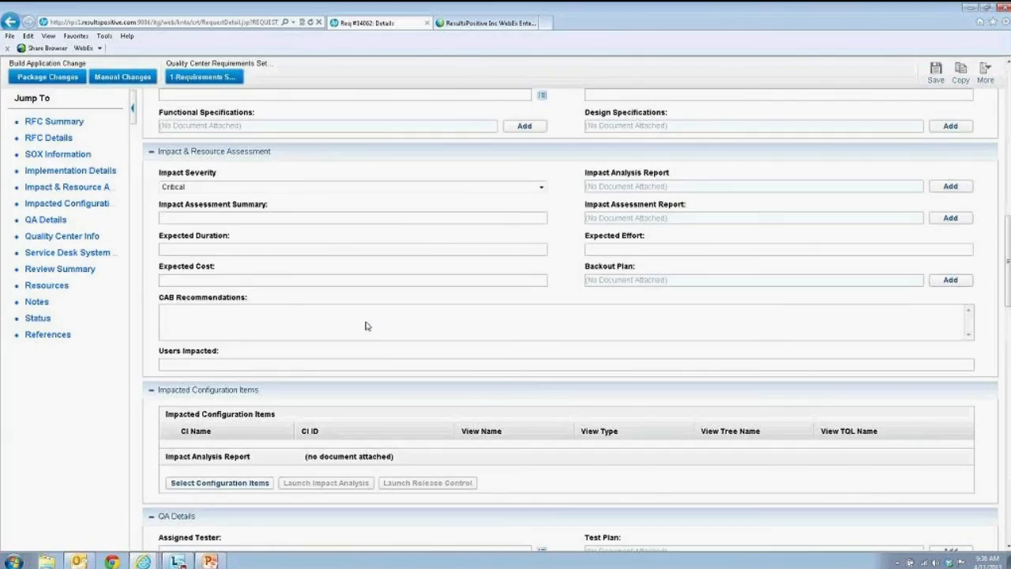
scroll(366, 325, down, 2)
scroll(366, 323, up, 2)
scroll(366, 323, down, 12)
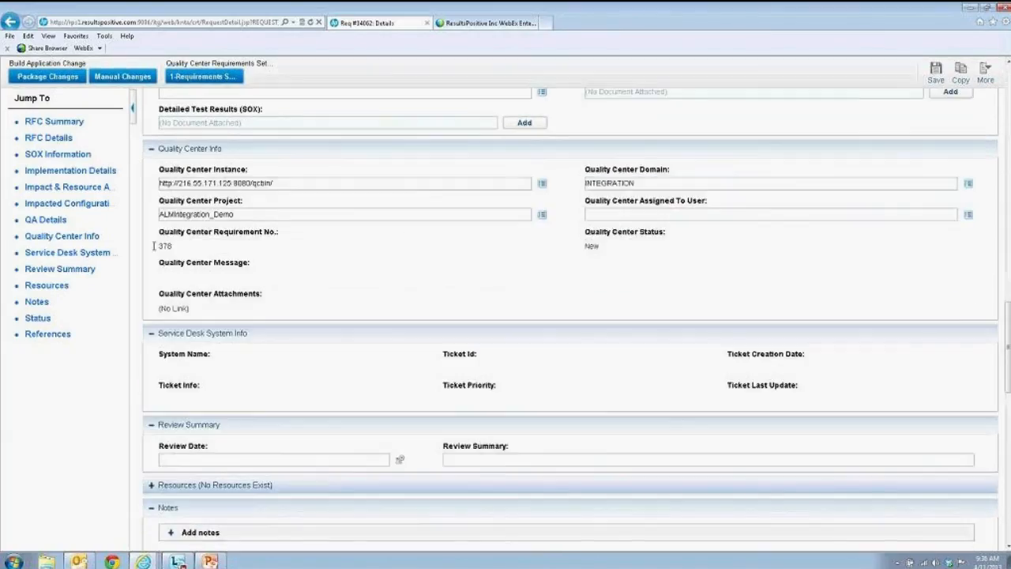
drag(154, 245, 322, 255)
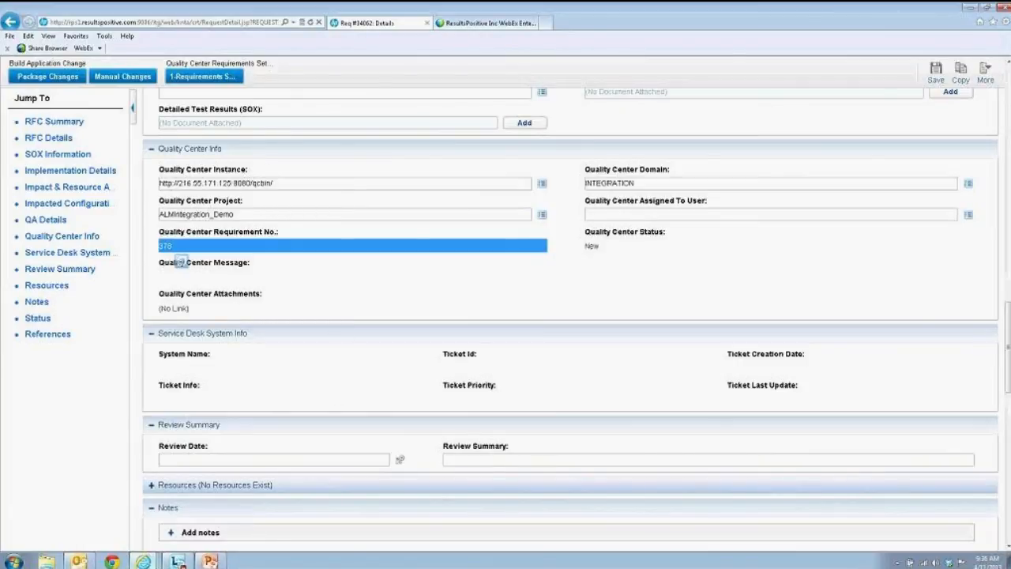
- Switch to HP Application Lifecycle Management, open the requirements tree, and refresh it
click(143, 562)
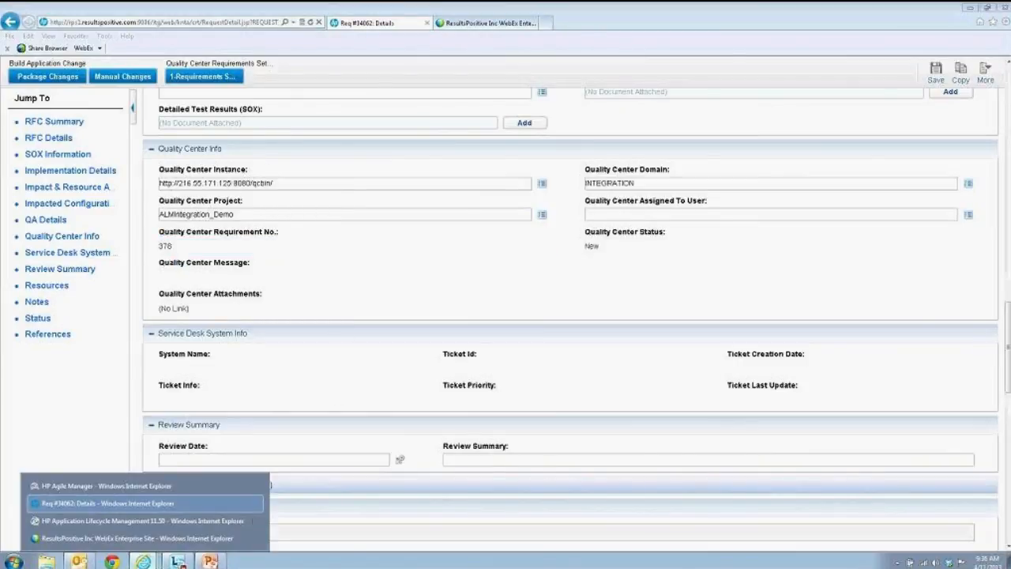
click(144, 522)
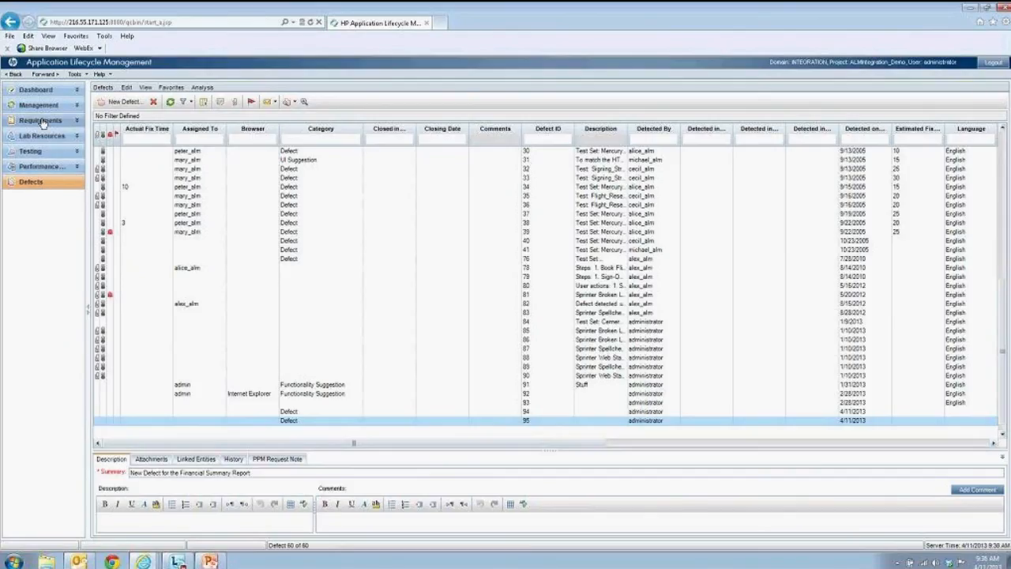
click(72, 120)
click(63, 134)
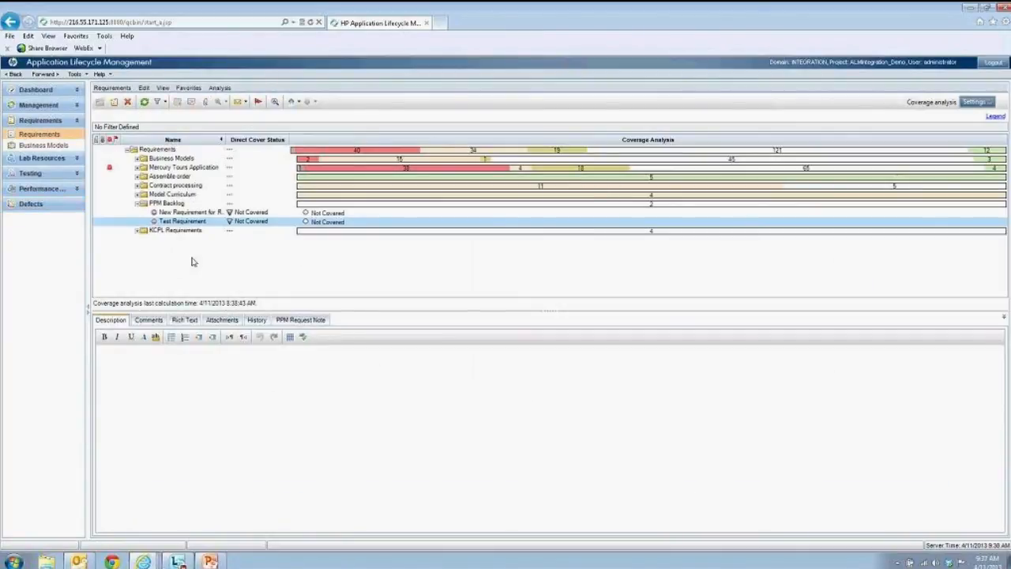
click(148, 104)
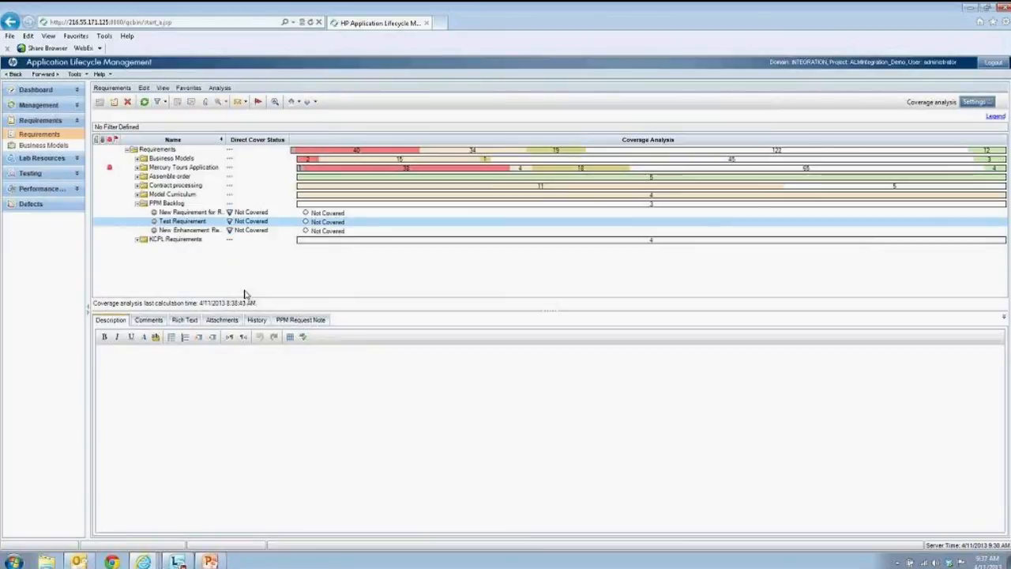
- Review the details of the New Enhancement Request requirement under PPM Backlog and close them without changes
double_click(180, 230)
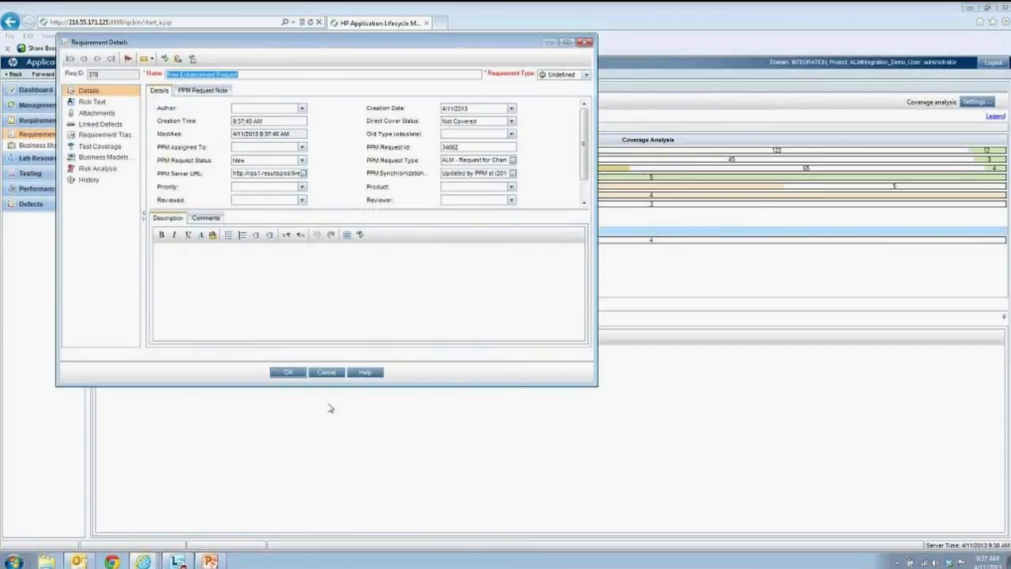
click(326, 372)
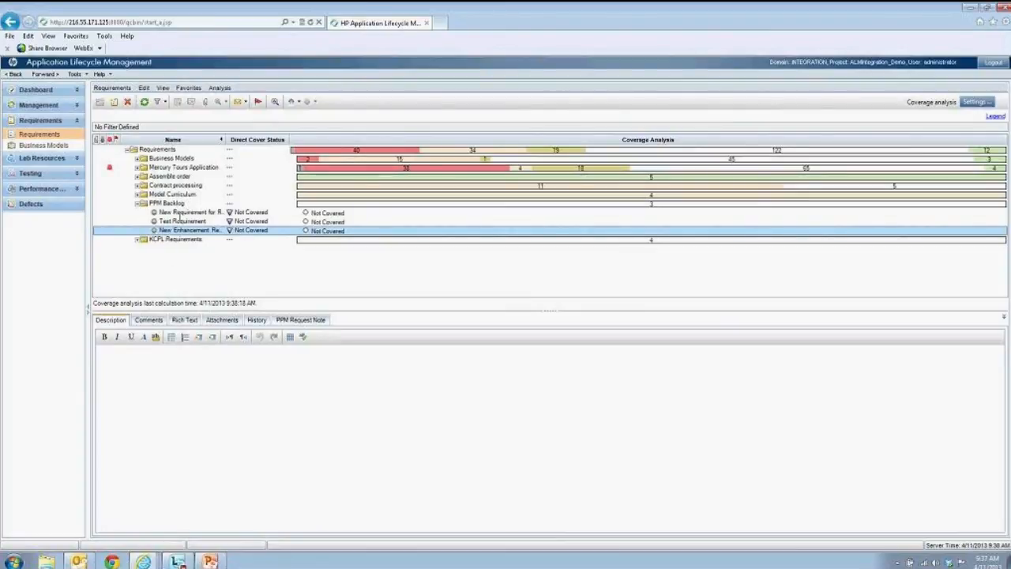
double_click(180, 228)
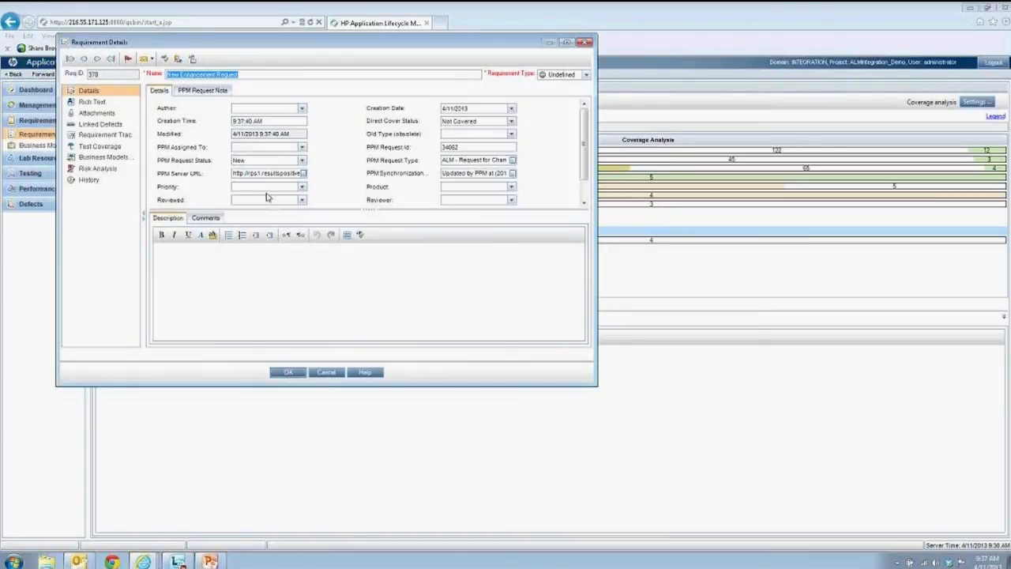
click(328, 373)
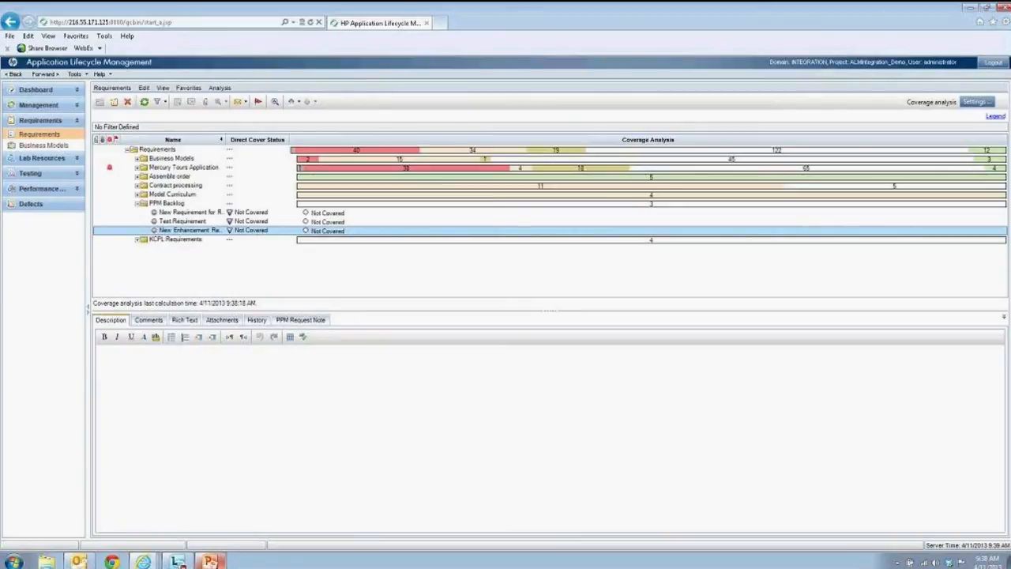
- Switch to the PowerPoint presentation, start the slide show from slide 25, and advance to the Centrally View Project and Quality slide
click(209, 562)
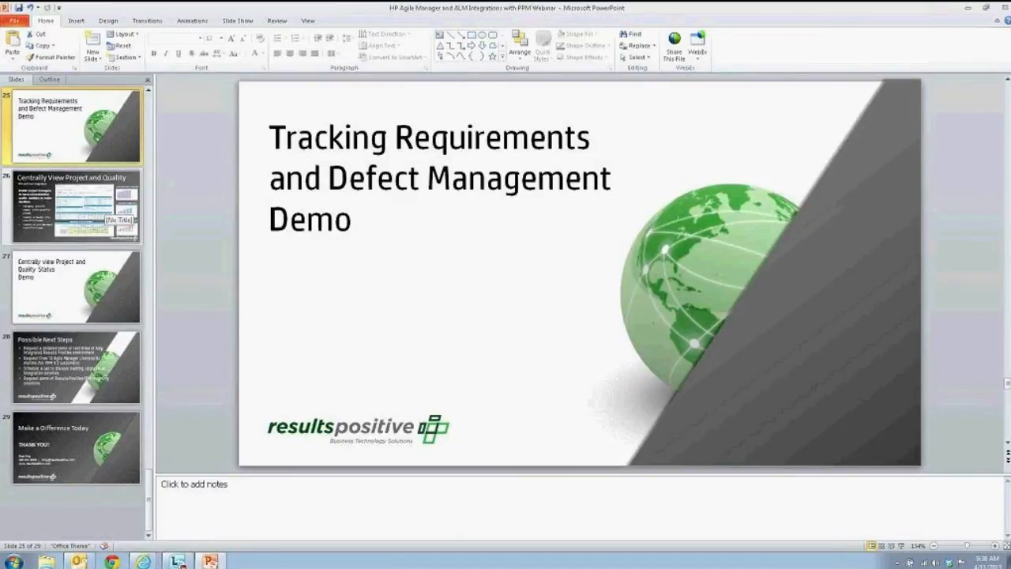
click(905, 545)
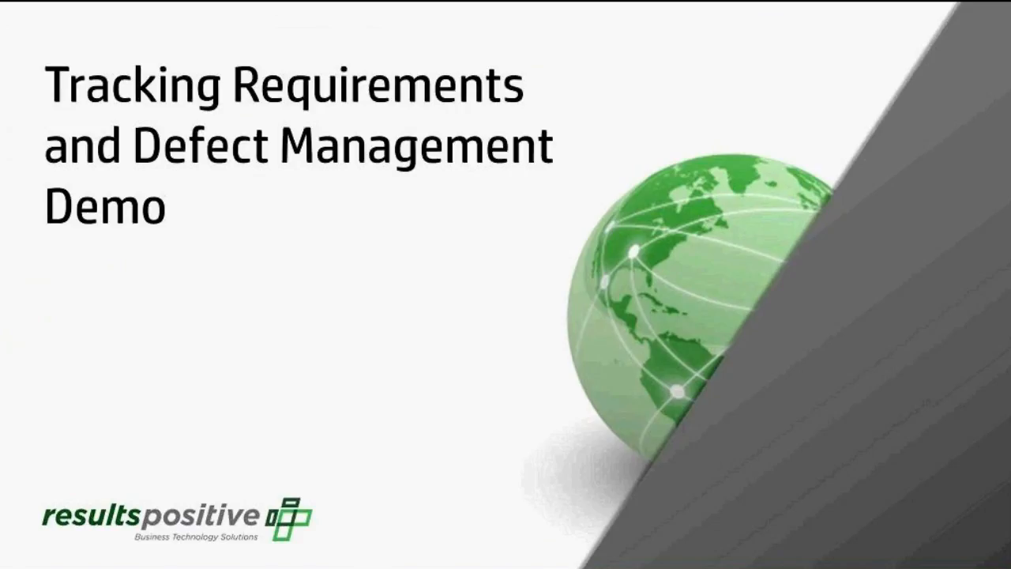
click(234, 249)
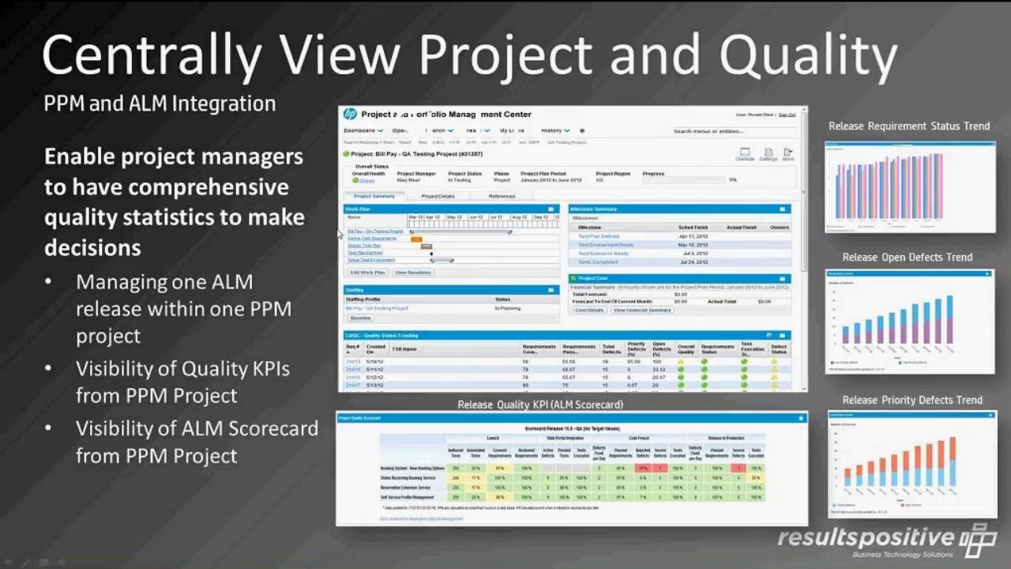